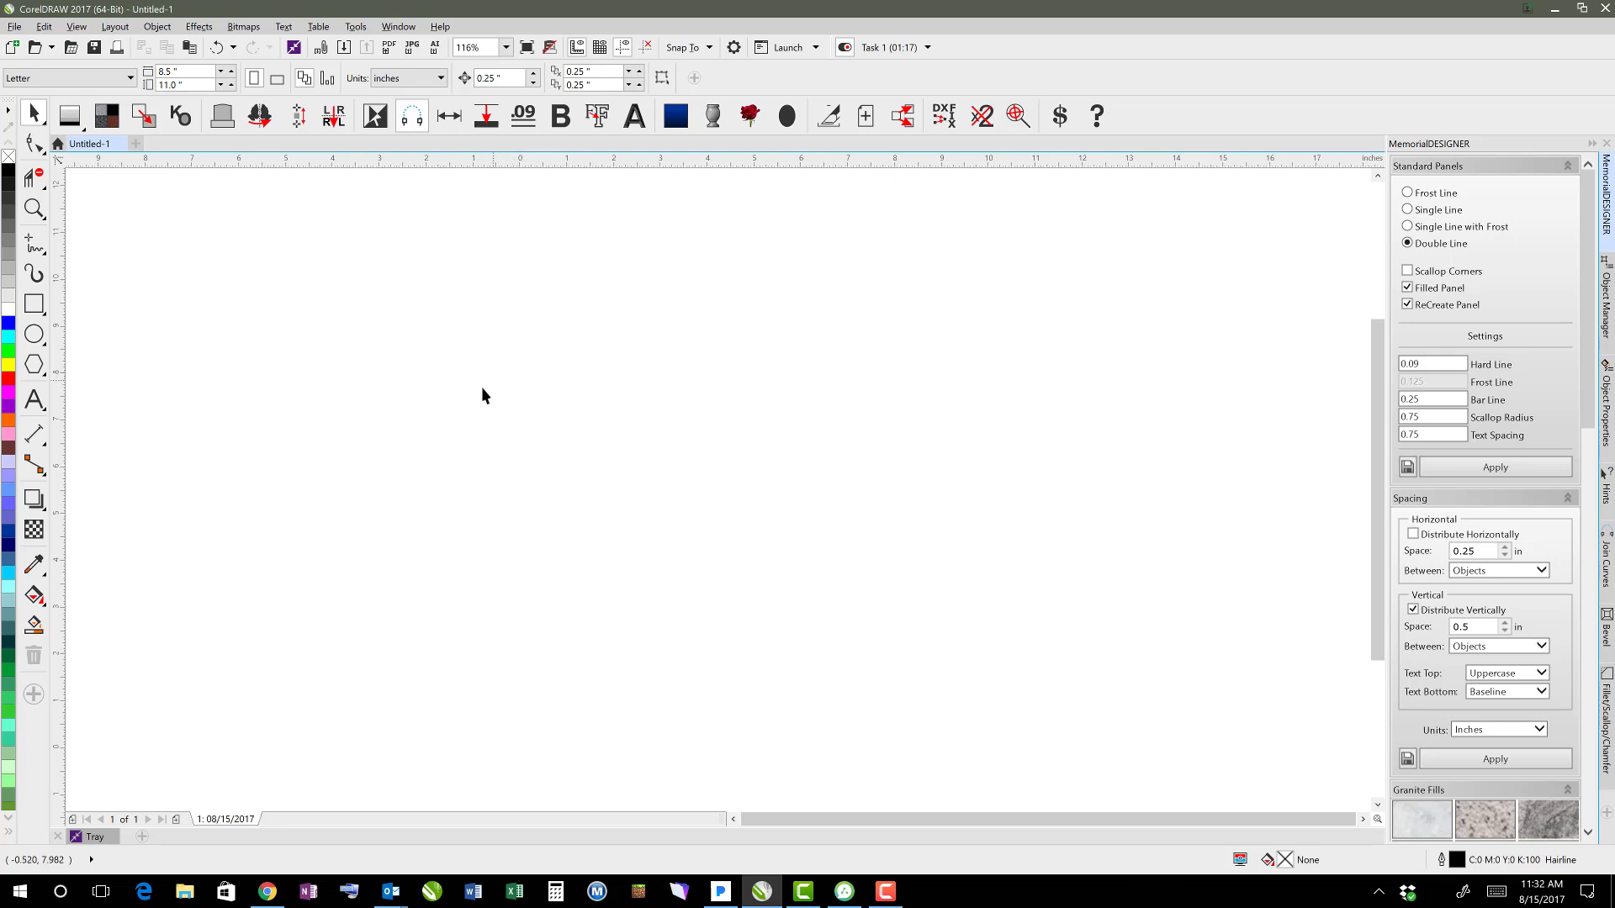
Step: Add the artistic text 'IN LOVING MEMORY' to the page, then deselect it
click(35, 407)
click(455, 458)
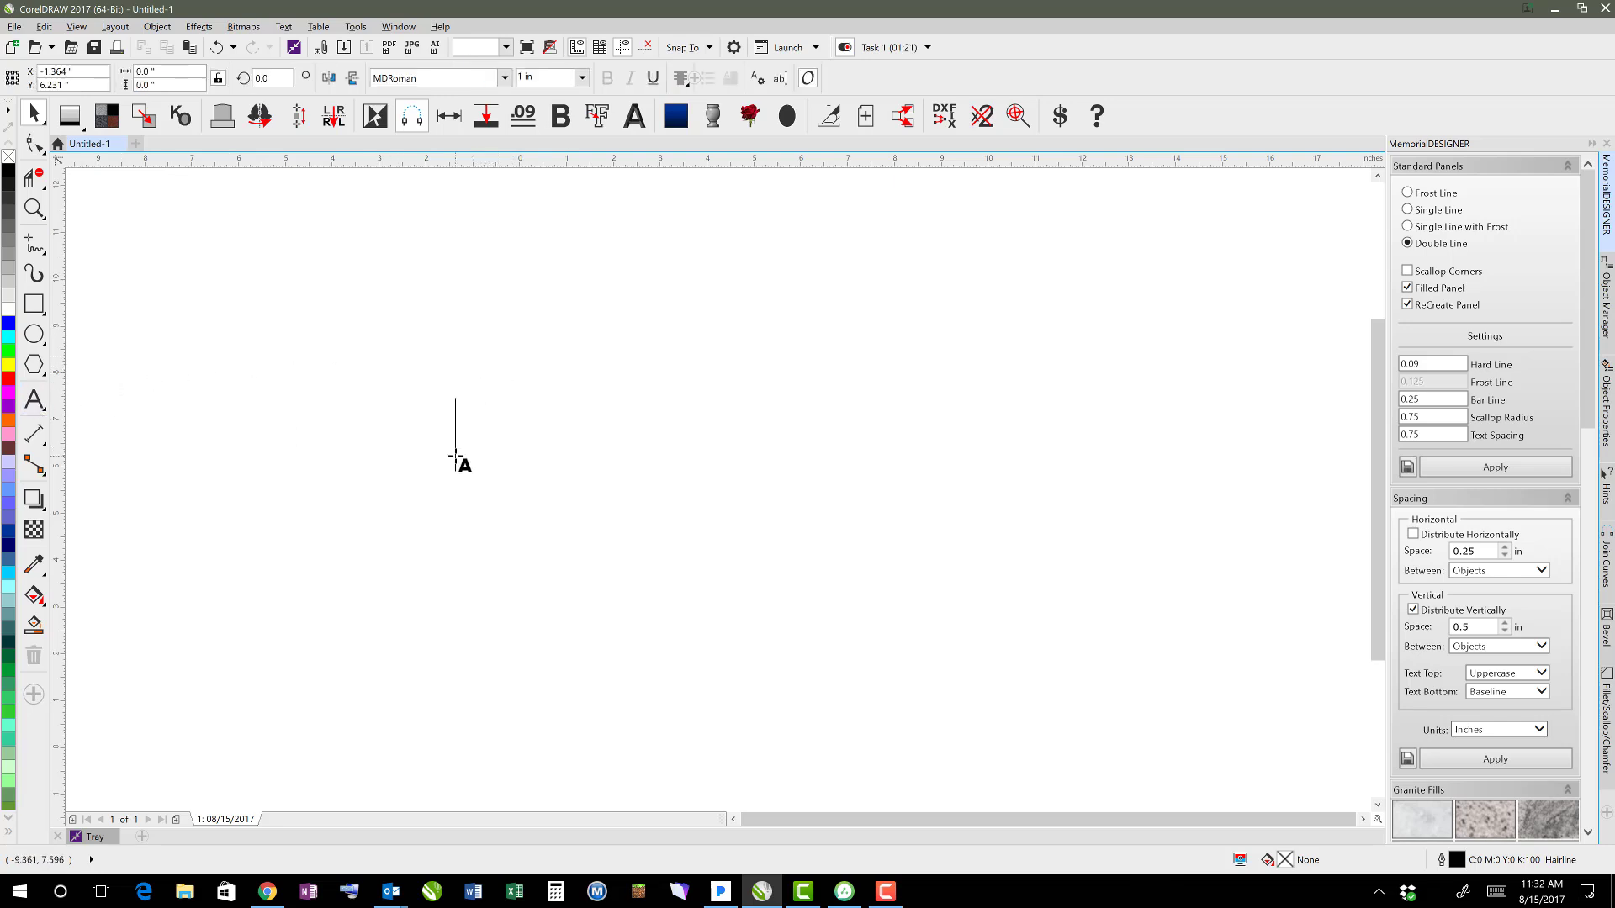
text(IN  LOVING  MEMORY)
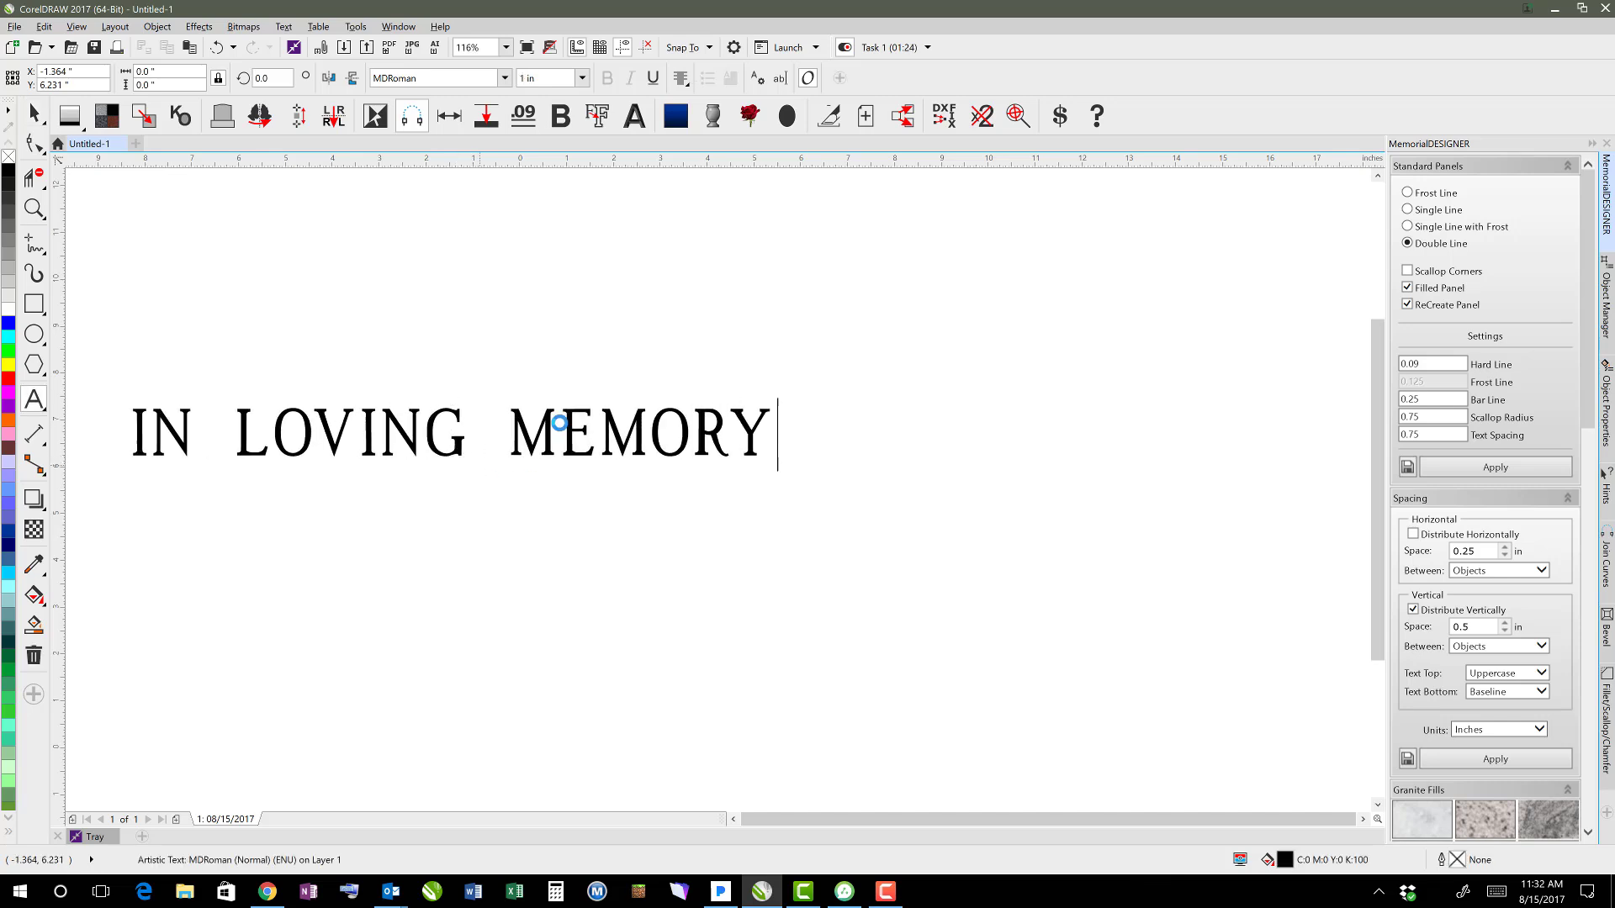
click(33, 115)
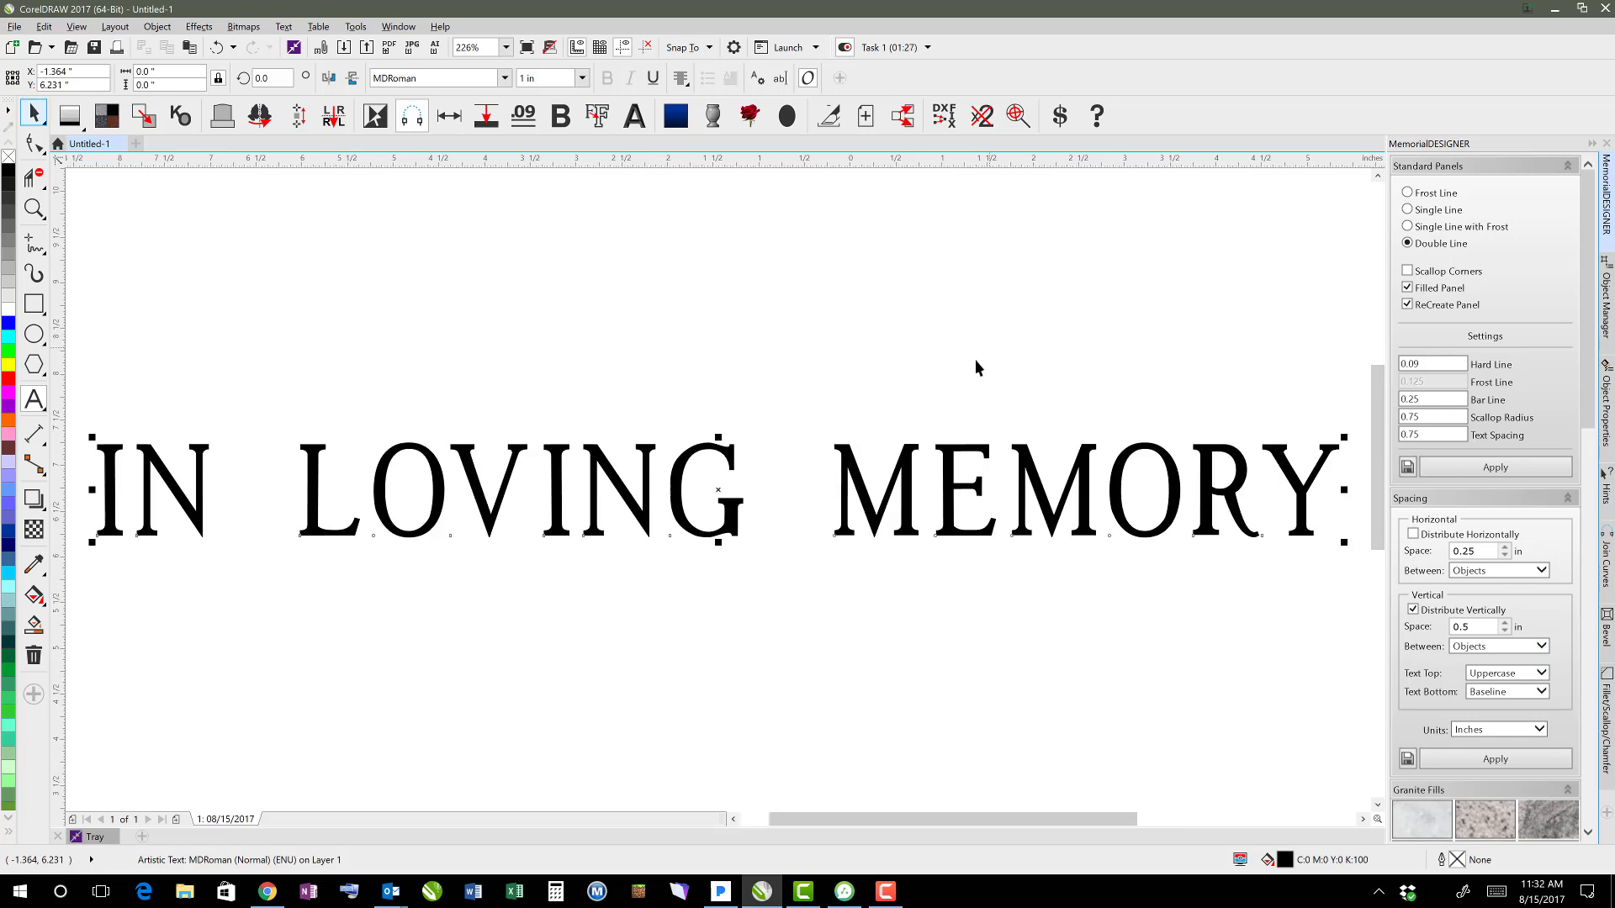
scroll(675, 510, down, 2)
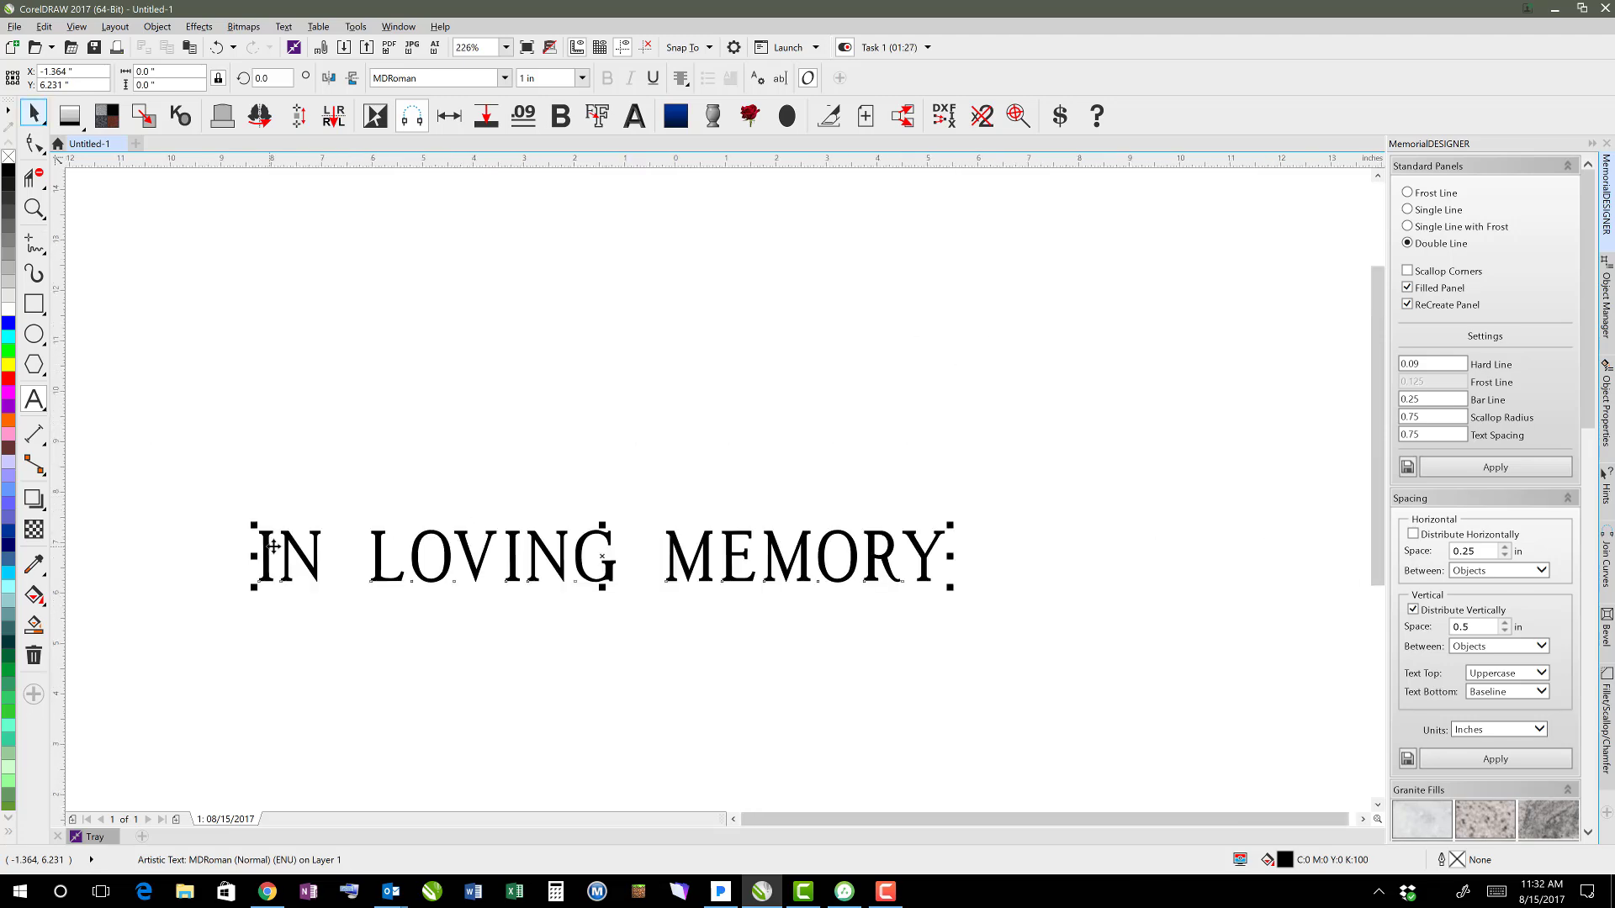
key(Escape)
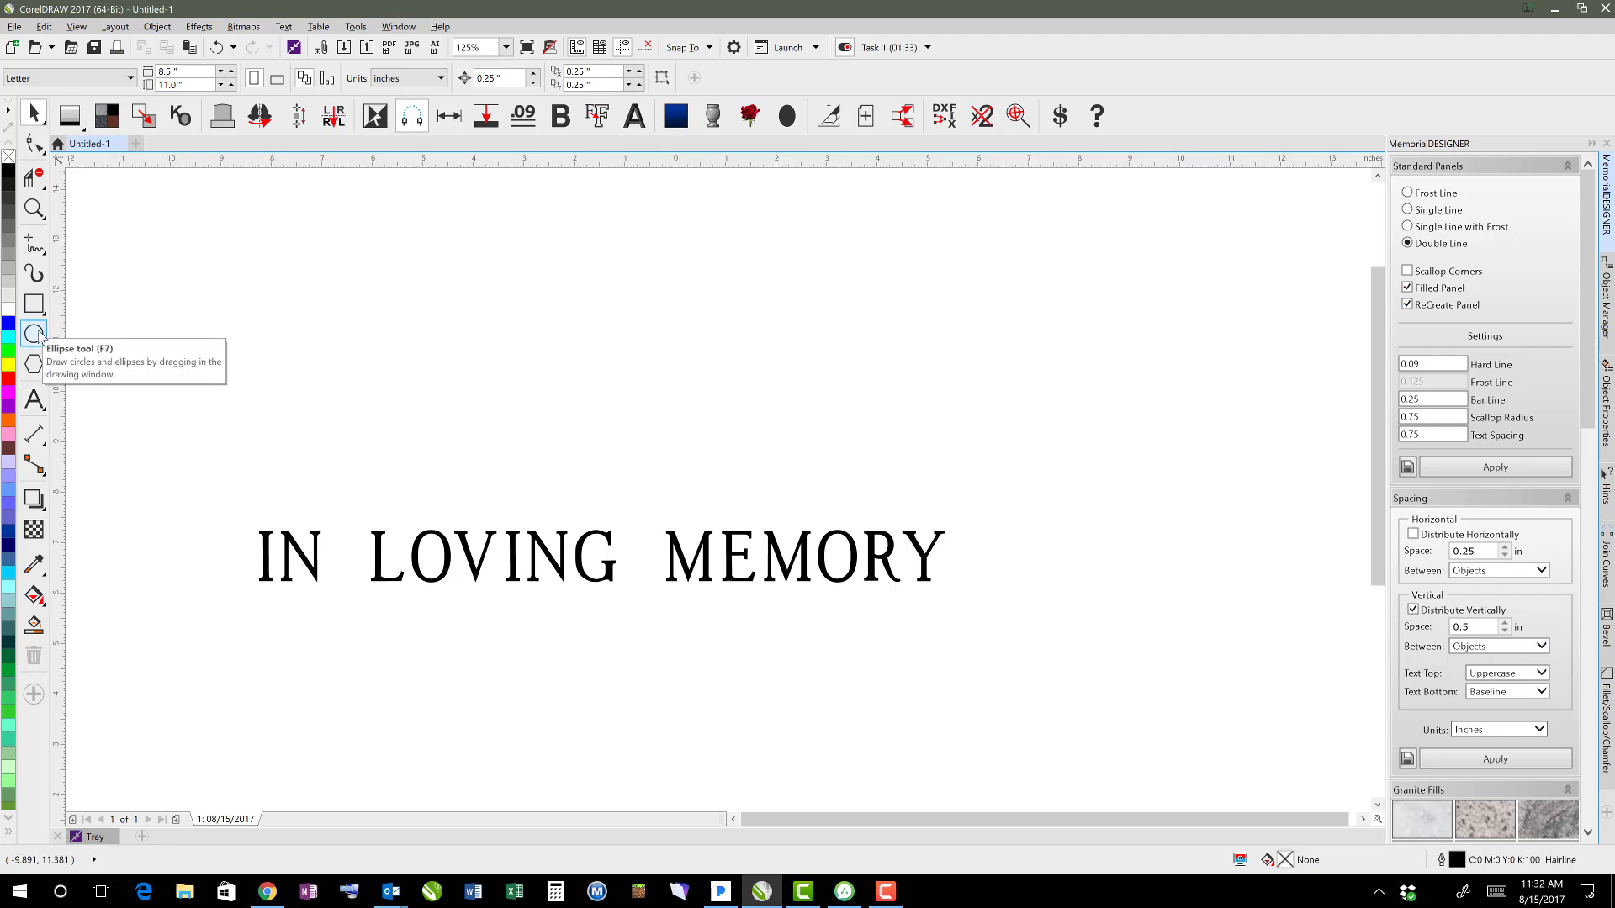
Step: Draw a shallow 13.75 in wide 3-point curve arching above the text
click(40, 336)
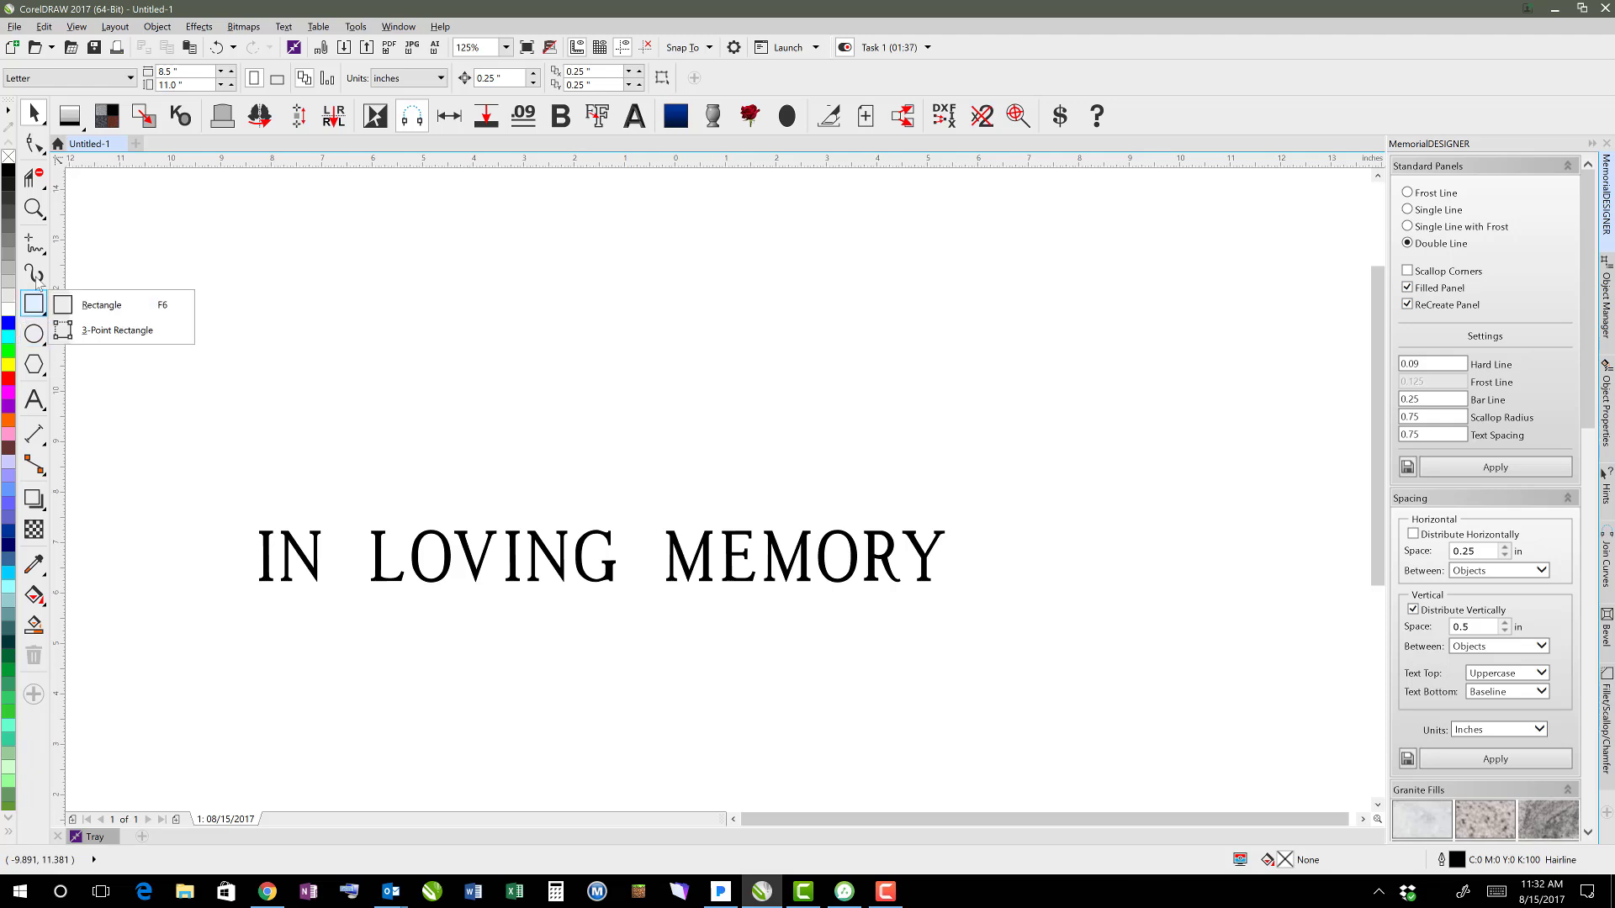
mouse_move(38, 252)
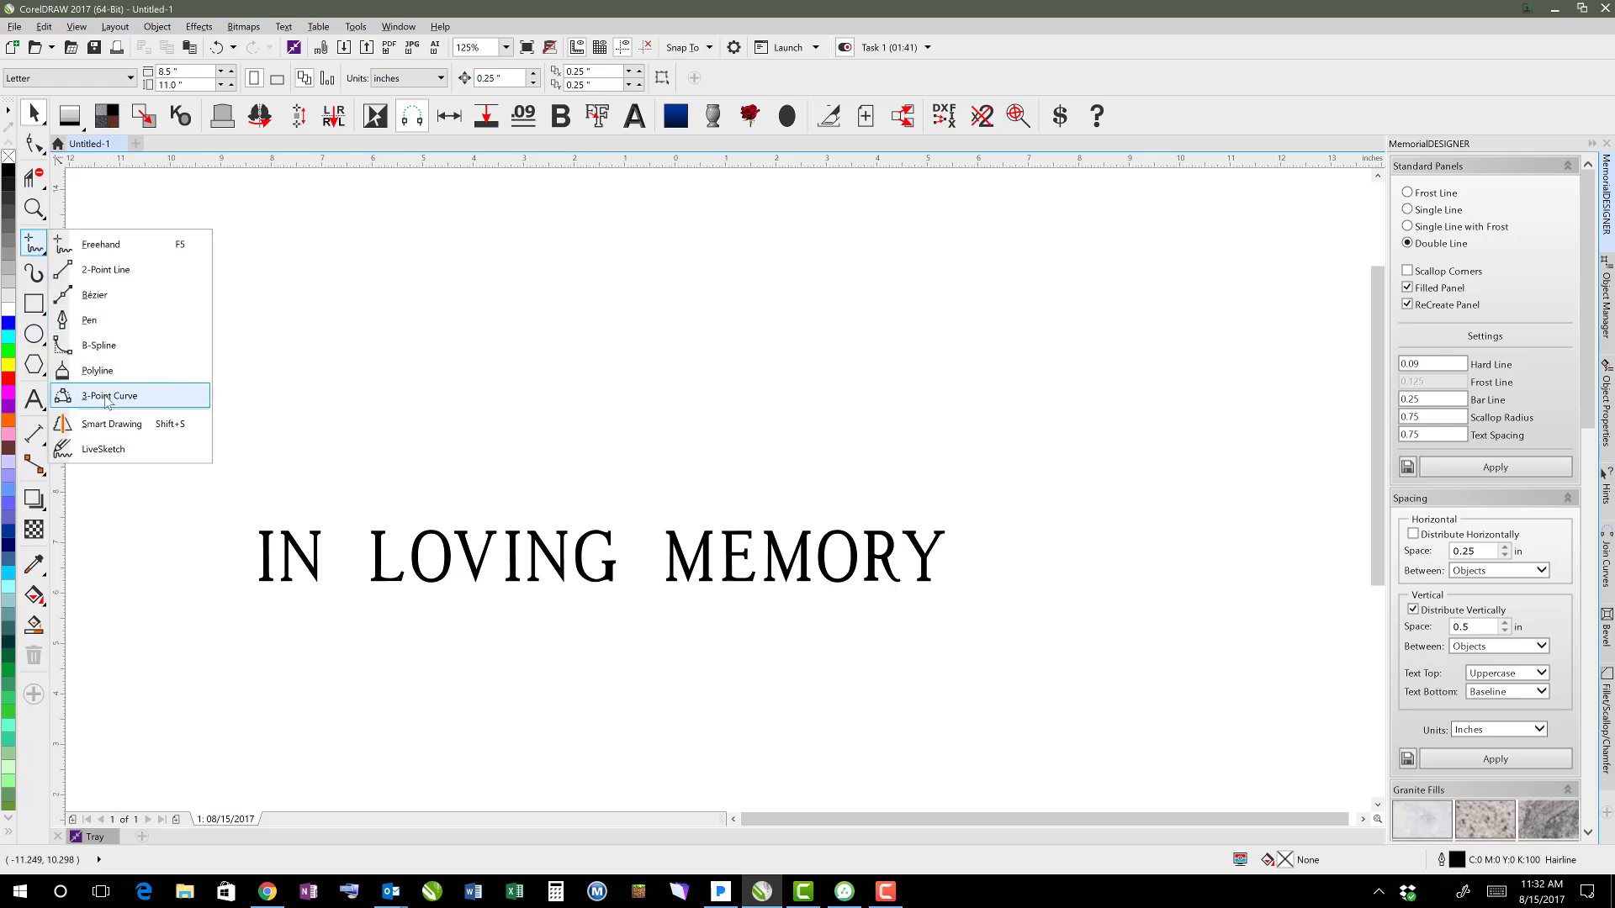
click(118, 402)
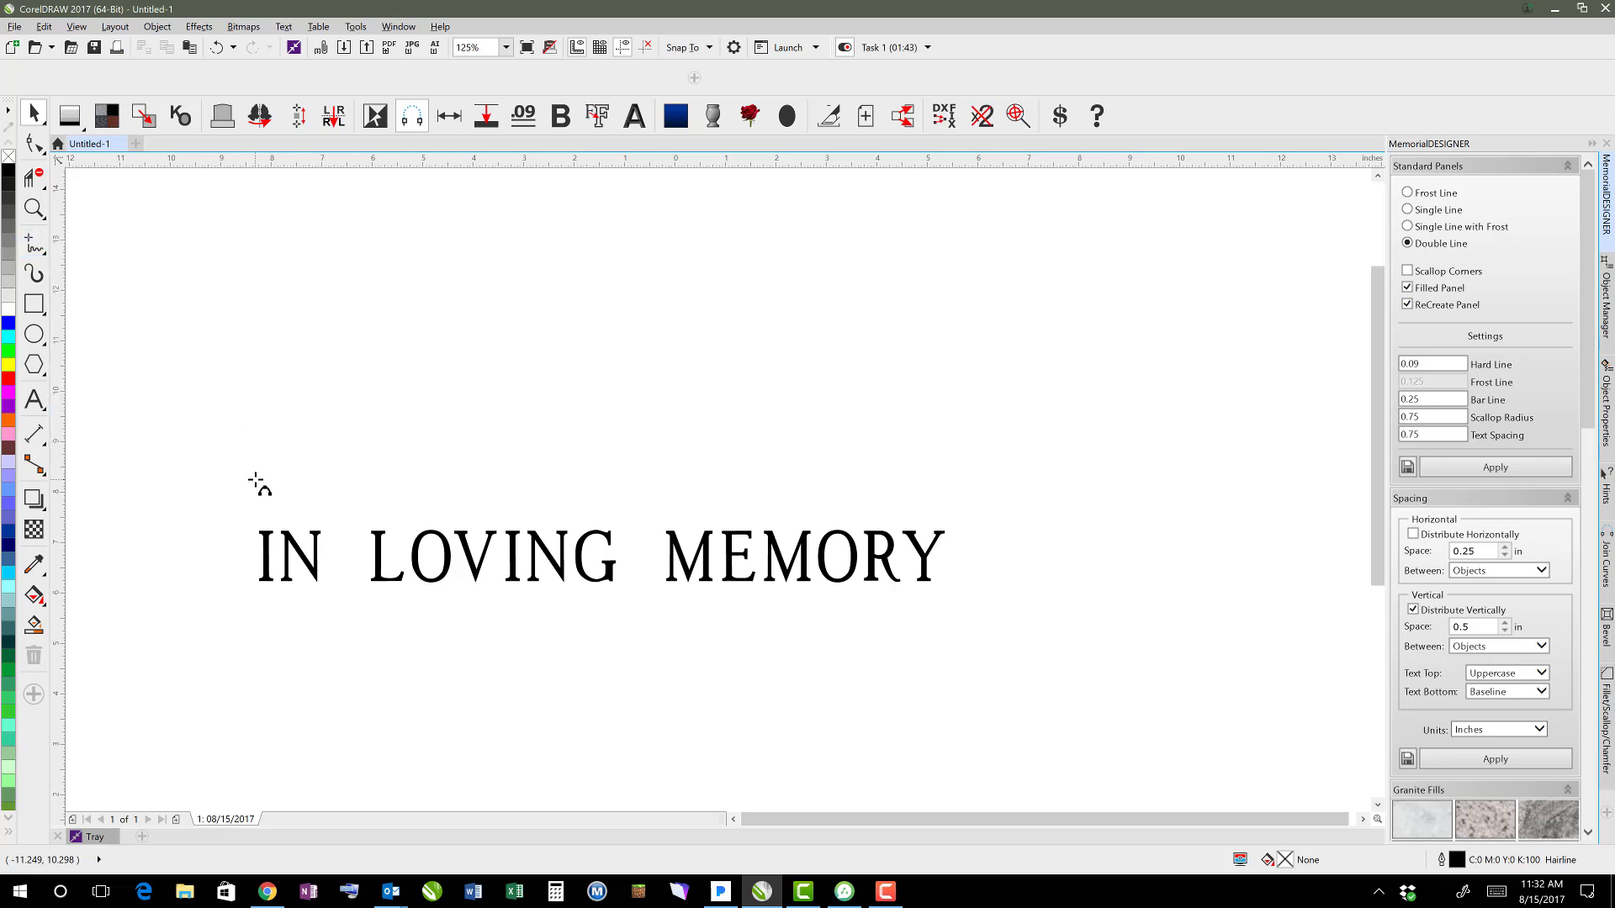
mouse_move(255, 479)
mouse_down()
mouse_move(1009, 497)
mouse_move(949, 481)
mouse_up()
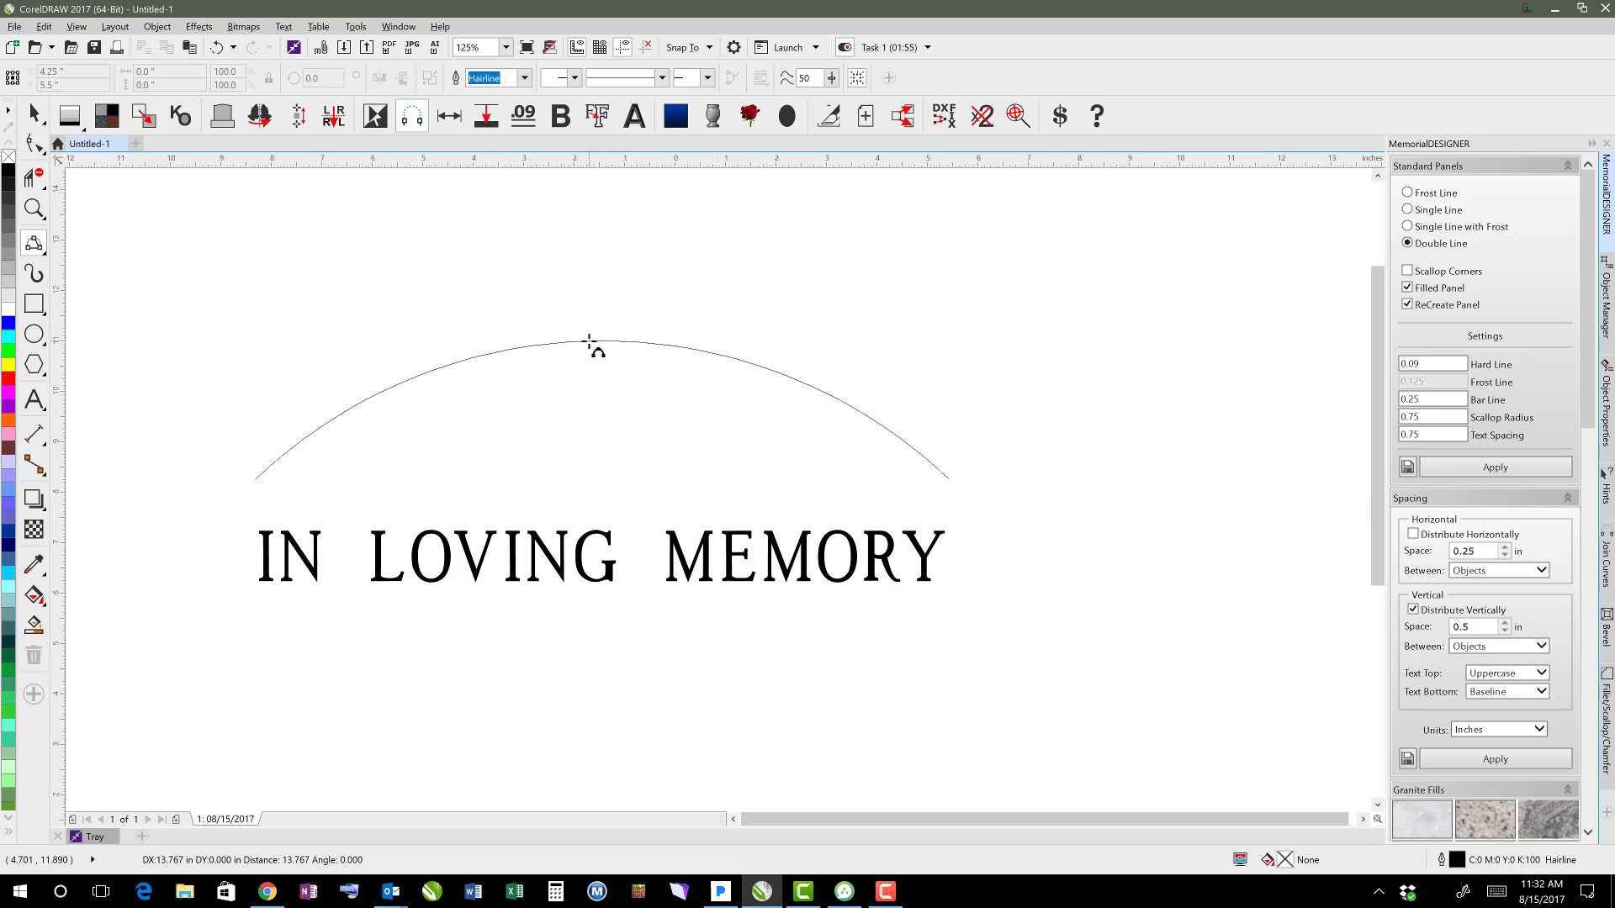
click(592, 343)
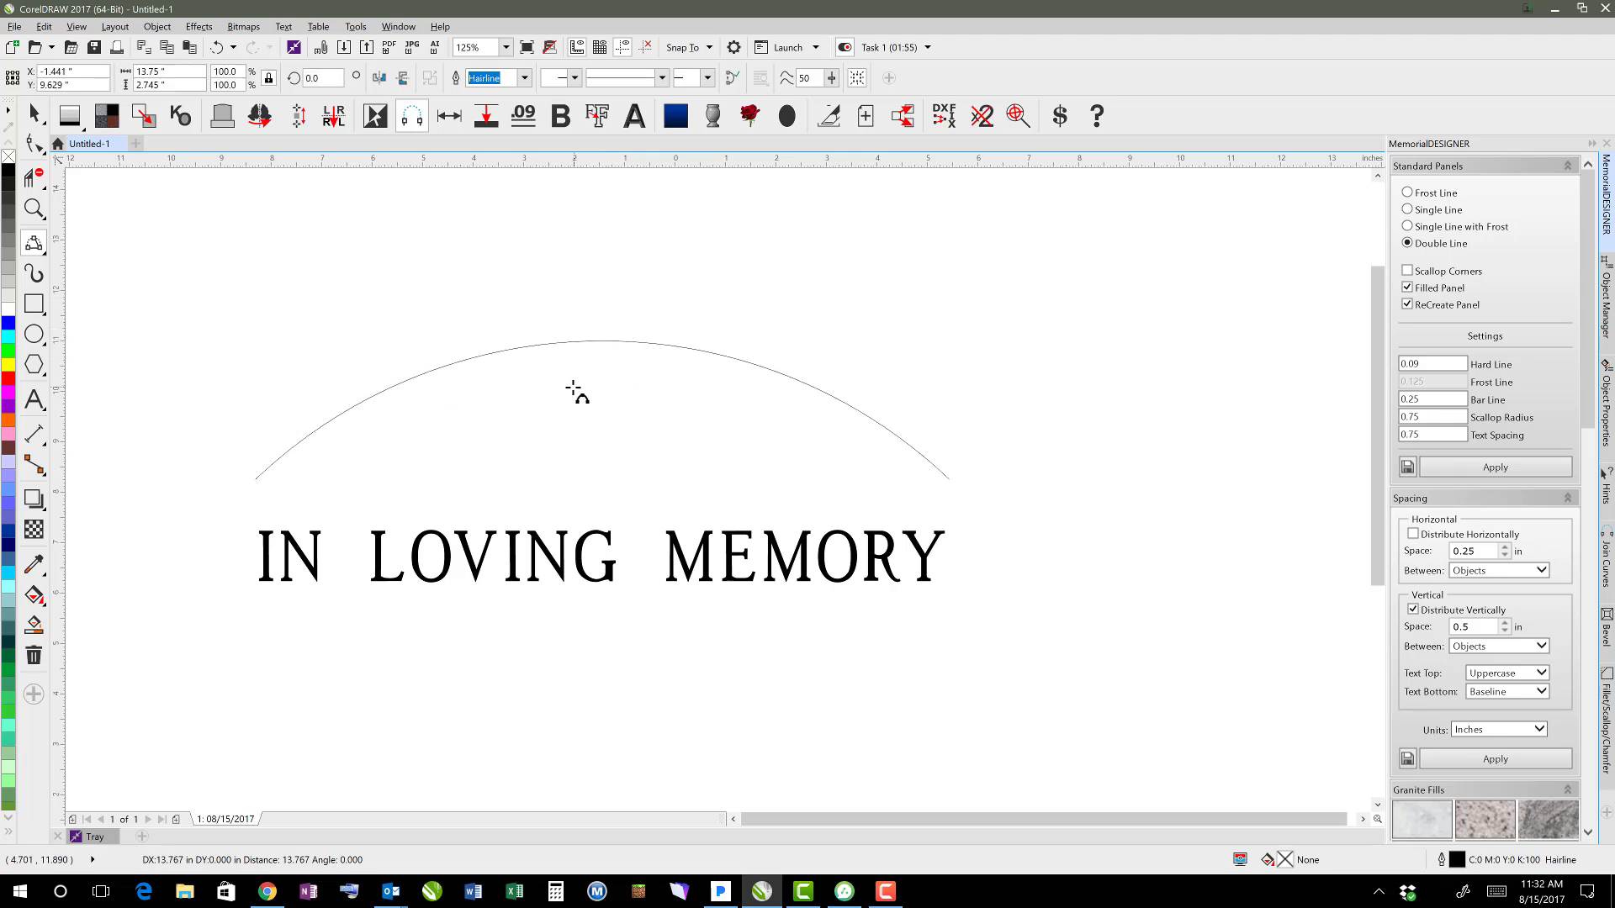
click(33, 334)
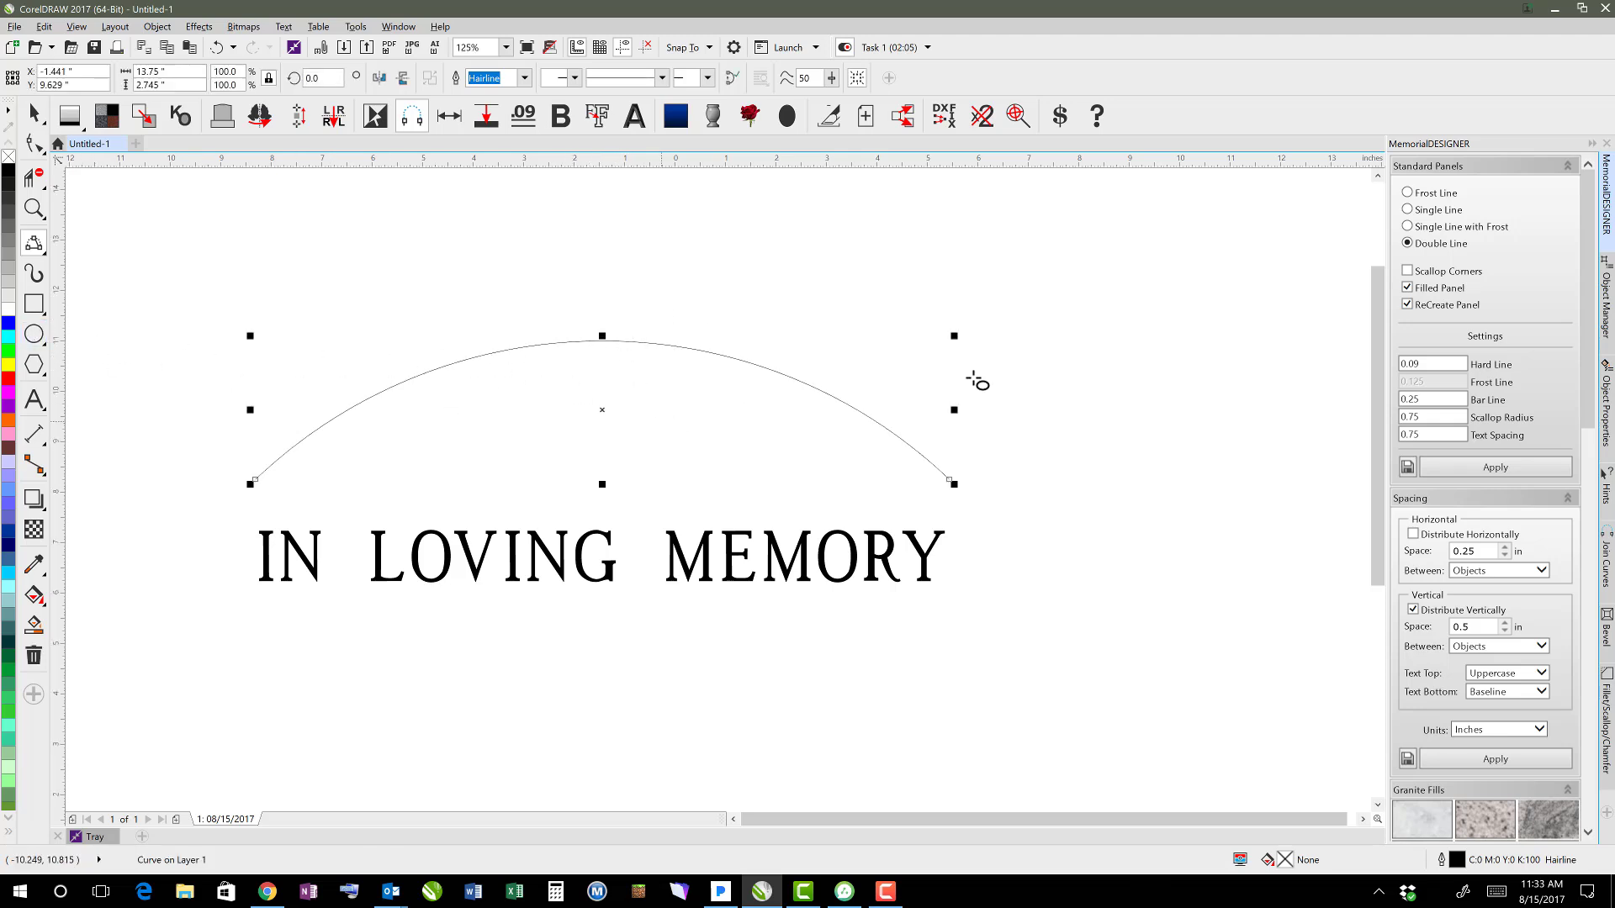
Step: Draw a large ellipse to the right of the text and convert it to an arc
scroll(1384, 504, right, 3)
scroll(1200, 566, right, 1)
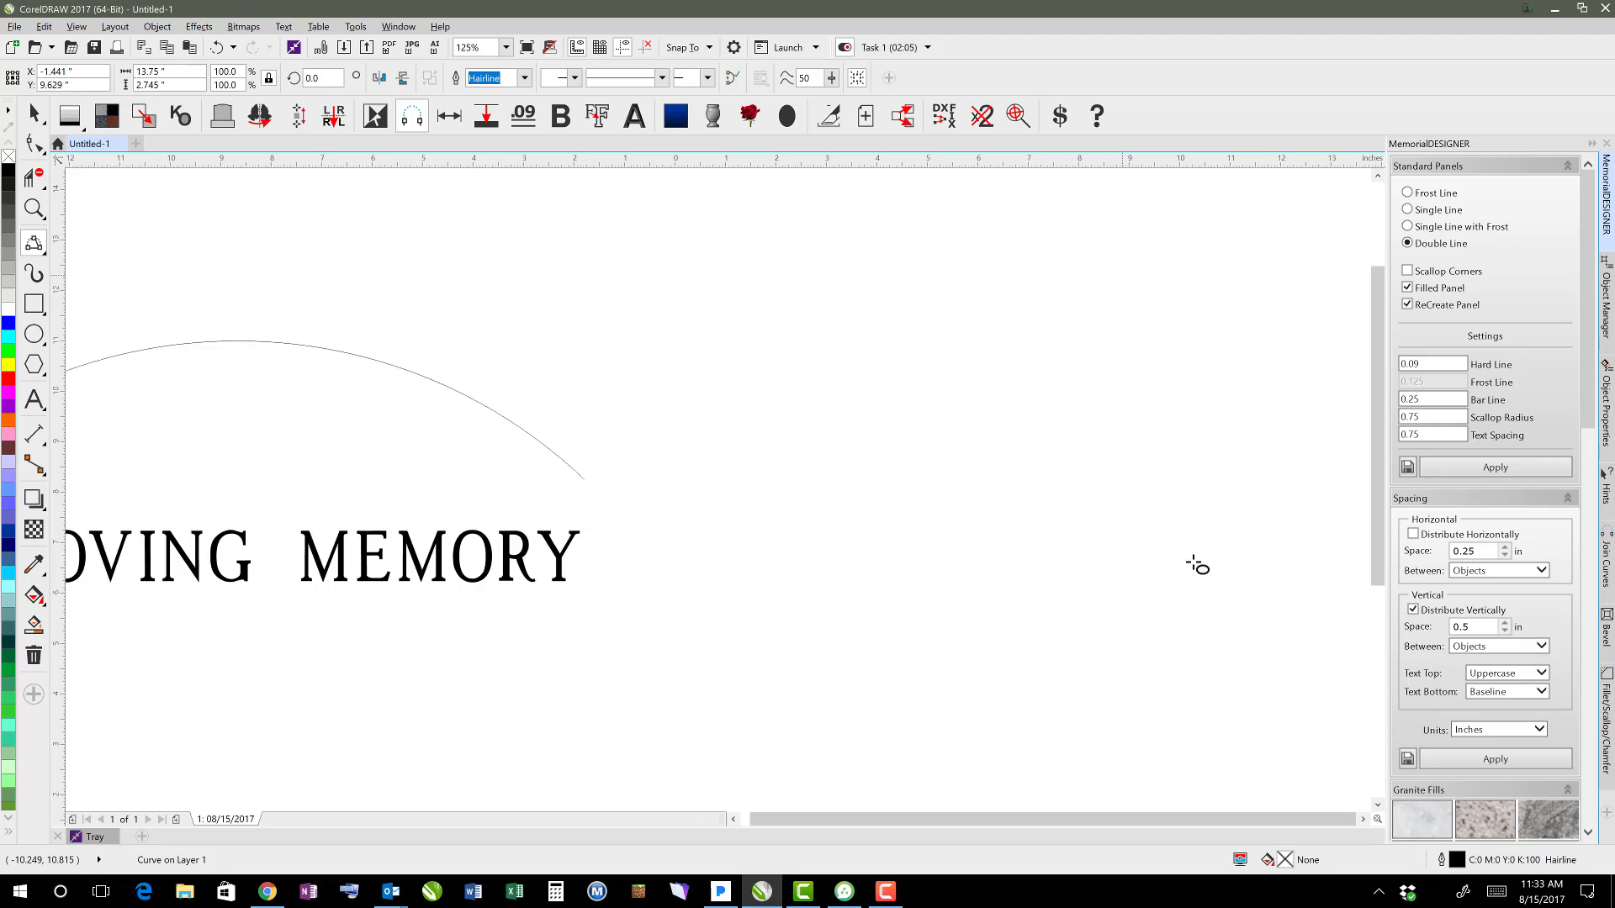
drag(757, 275, 1258, 624)
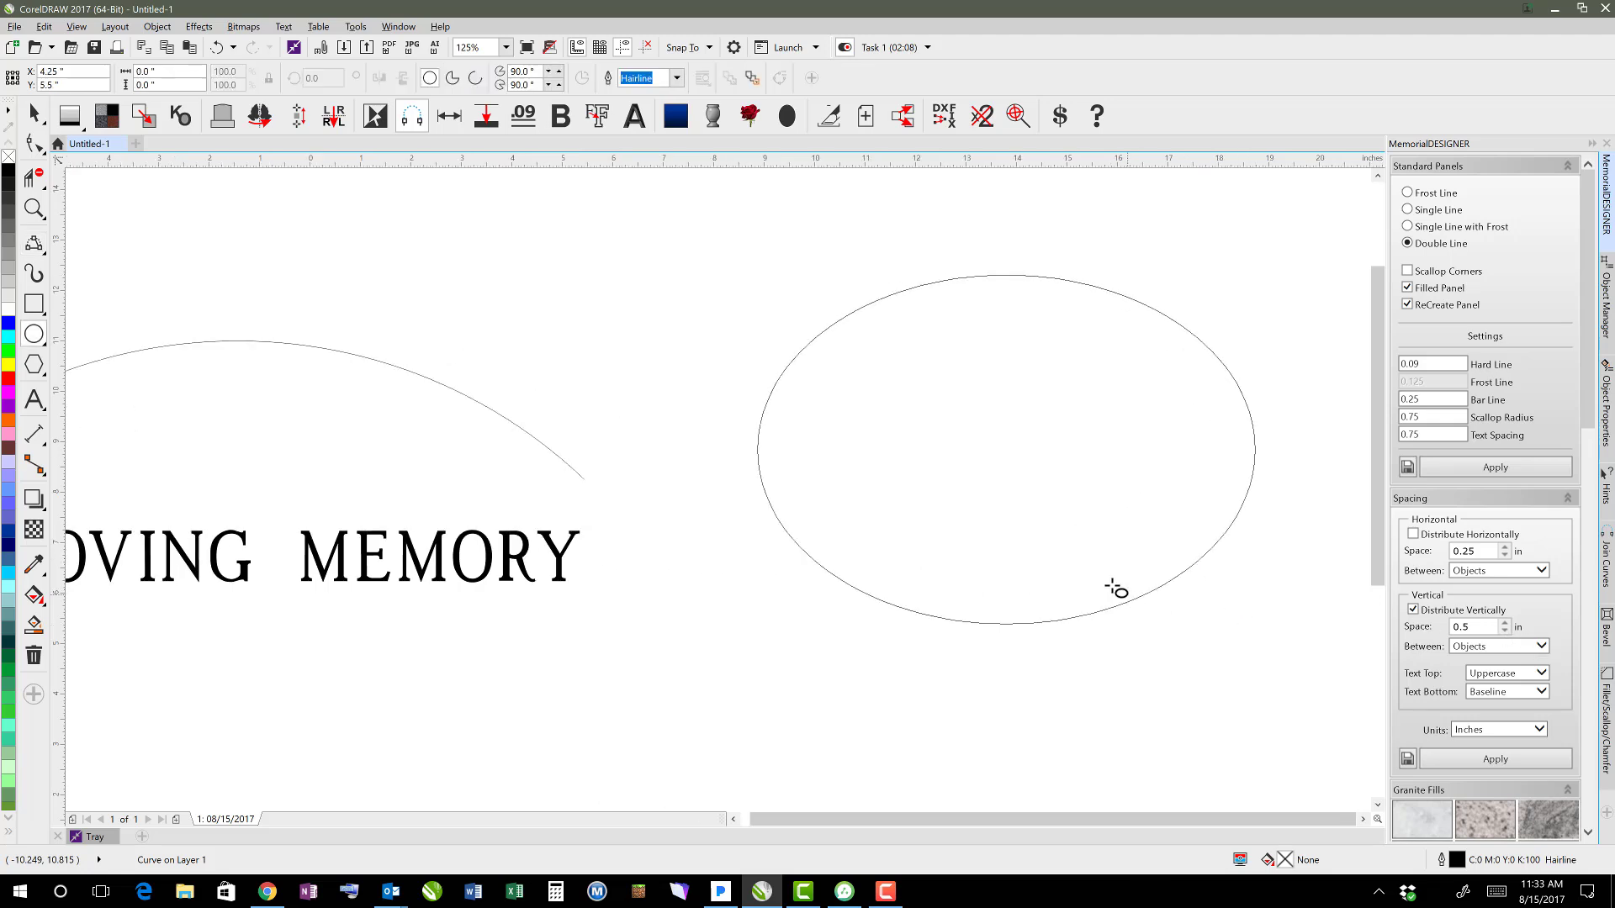
click(883, 303)
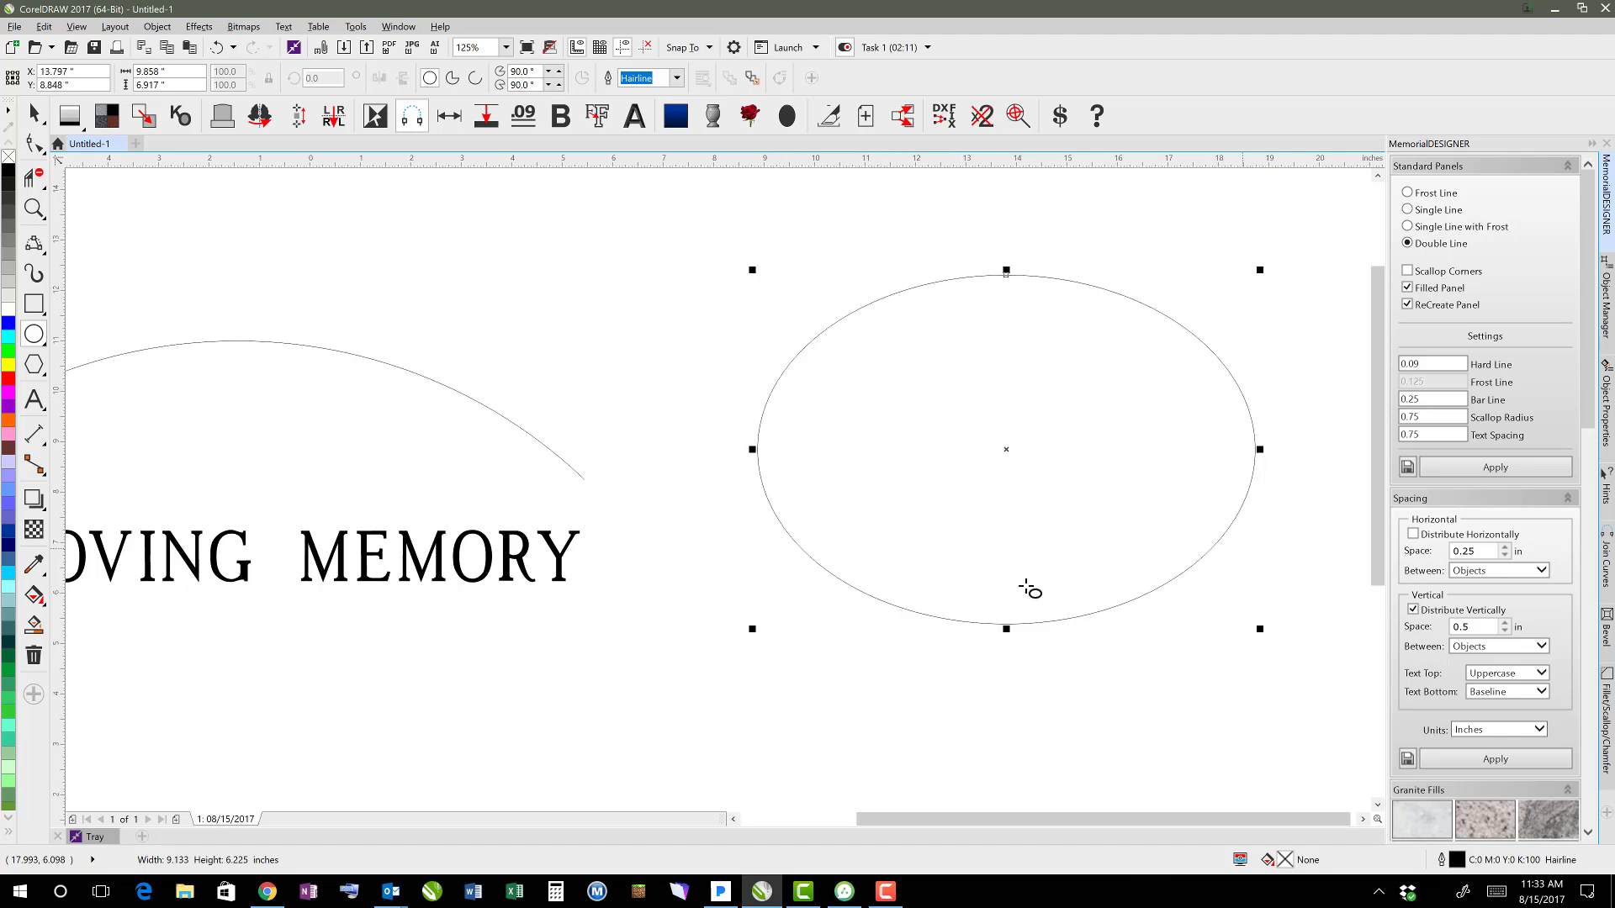
click(473, 79)
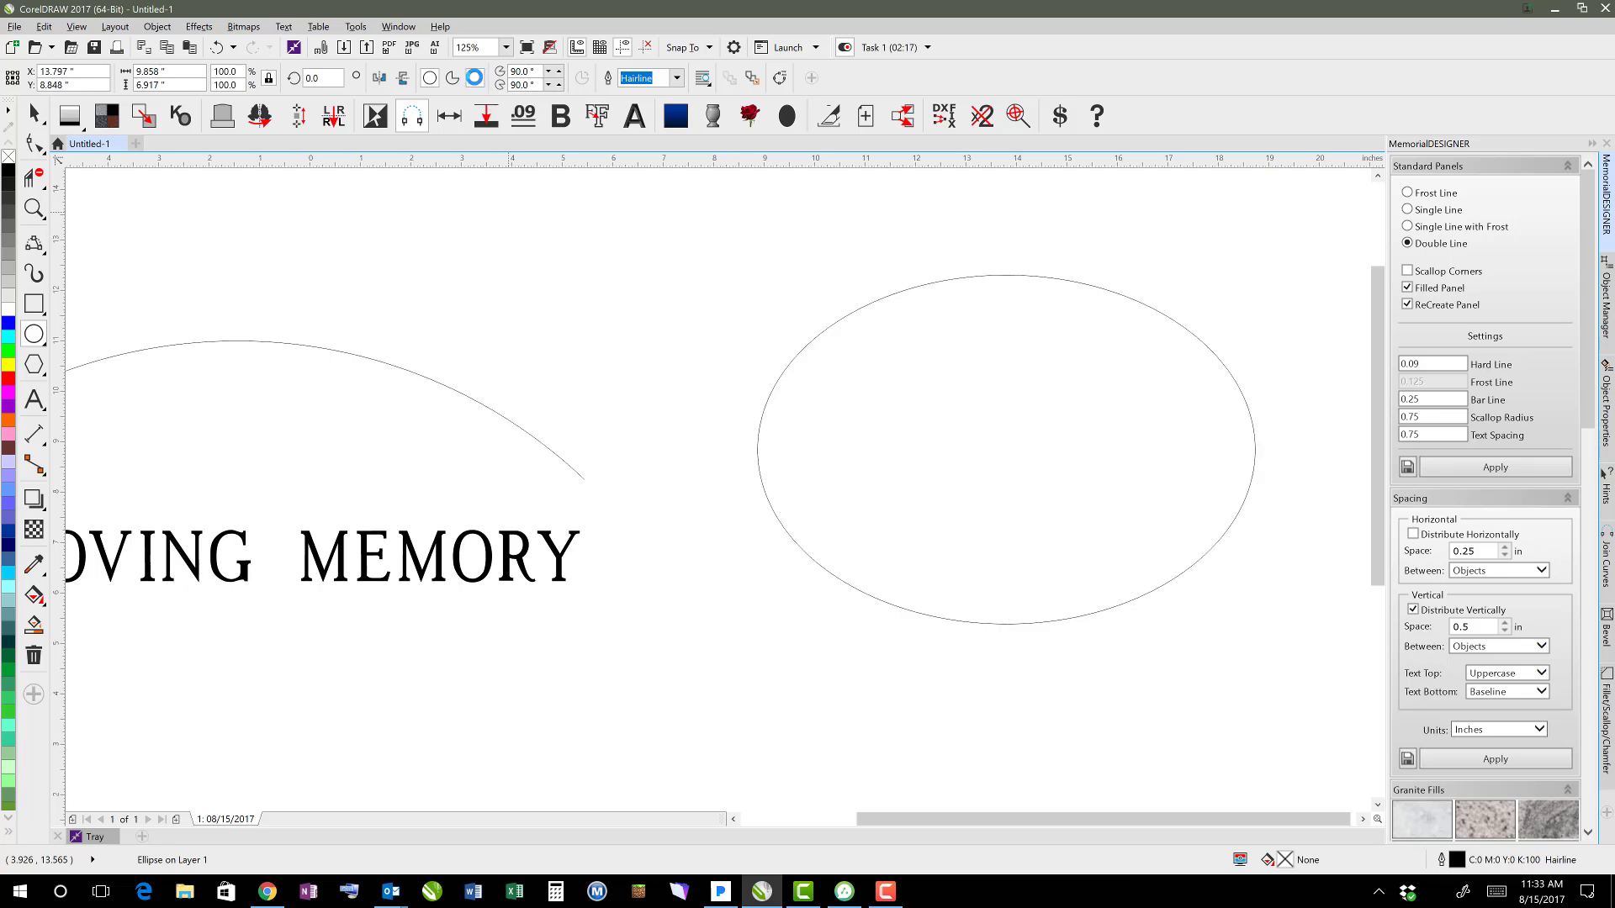
Step: Reposition the arc's end nodes so it covers the ellipse's upper portion
click(34, 144)
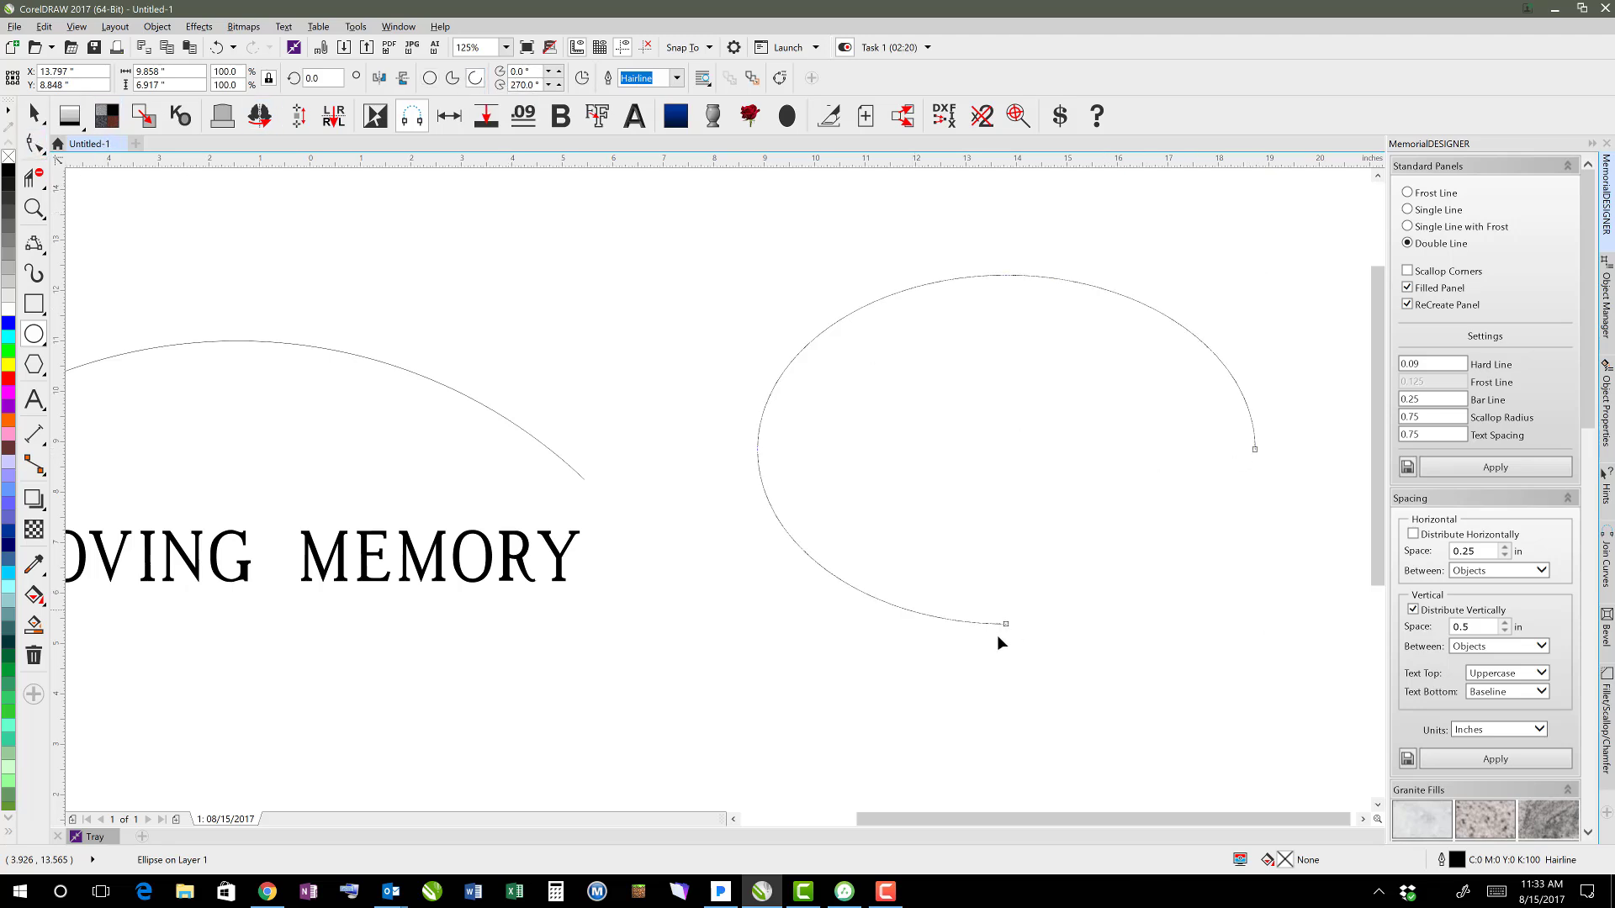
drag(1006, 627, 752, 437)
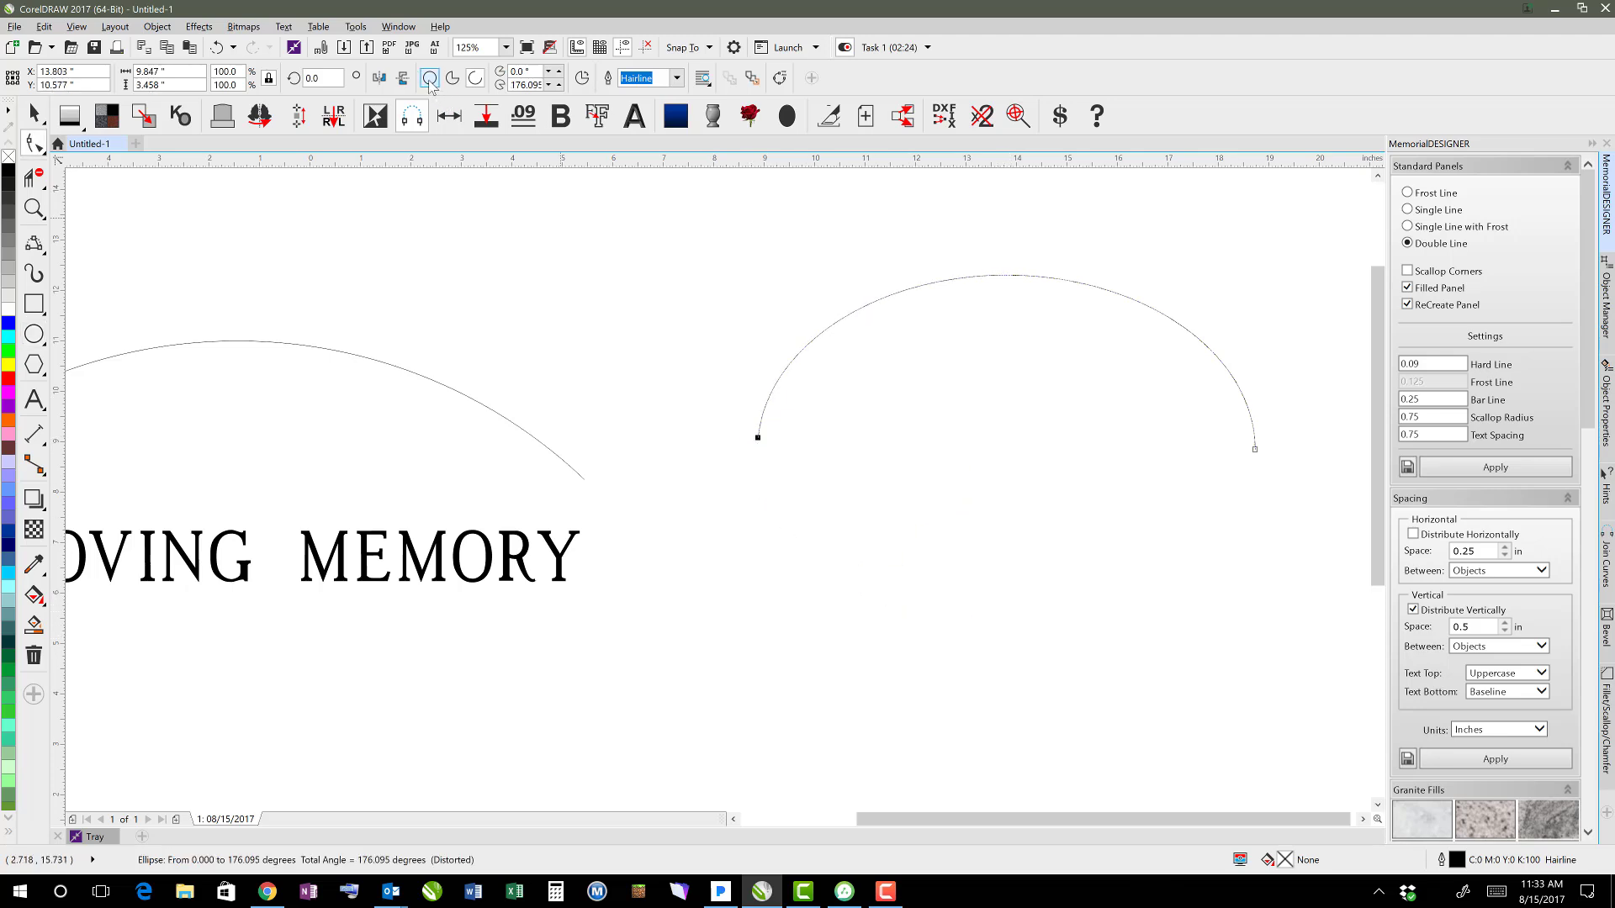
click(429, 78)
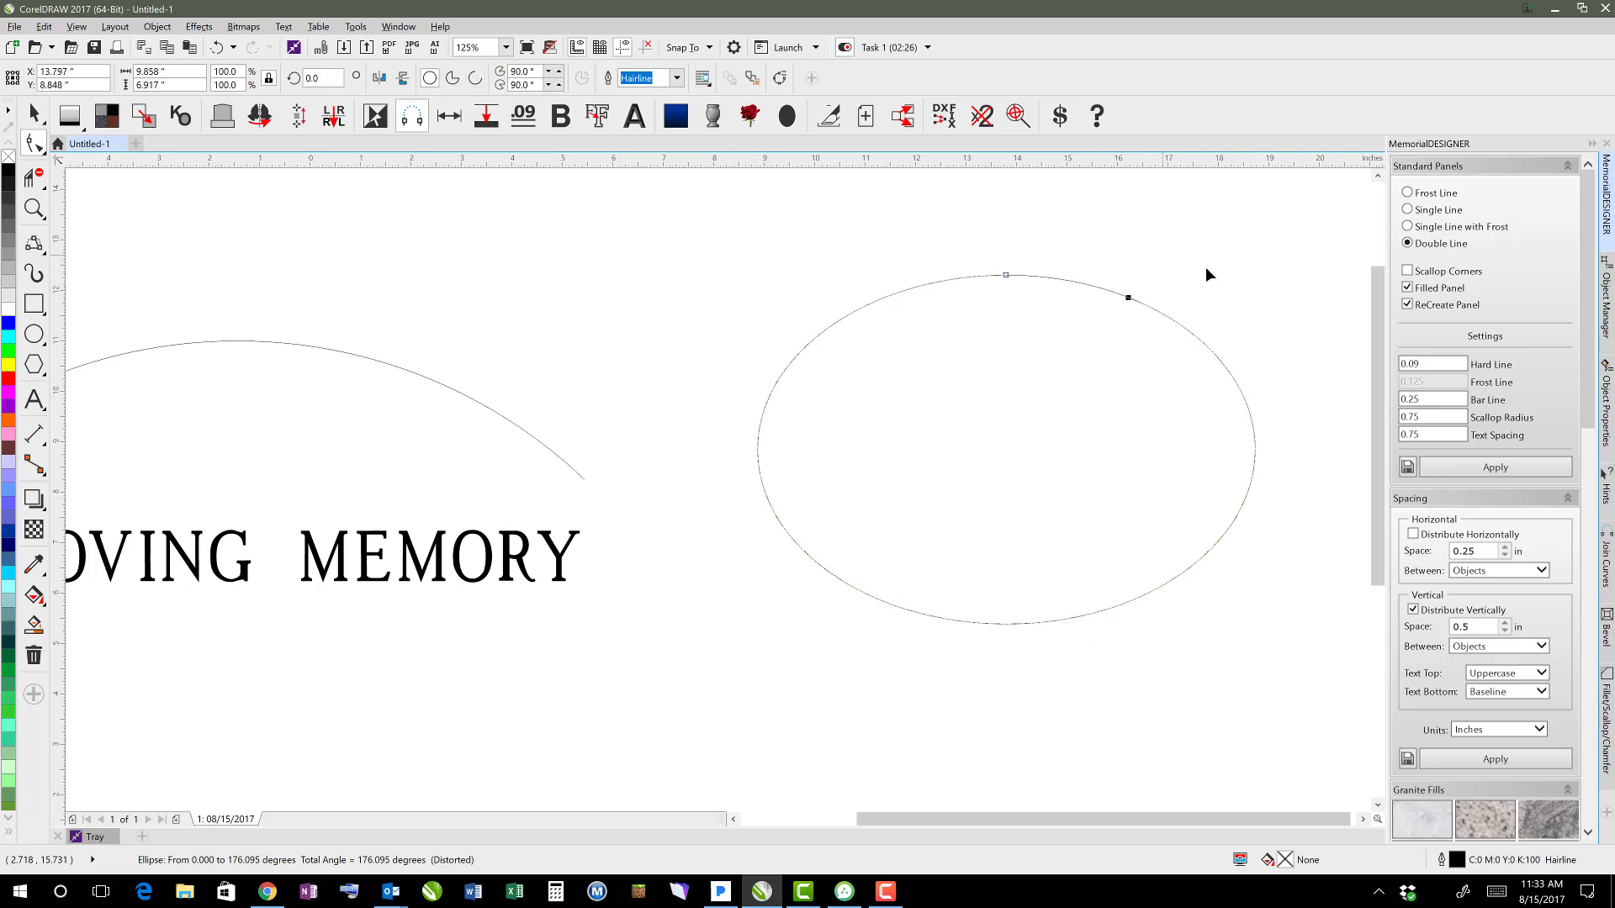
drag(1213, 277, 1193, 330)
drag(1309, 336, 1028, 508)
drag(1073, 624, 1075, 619)
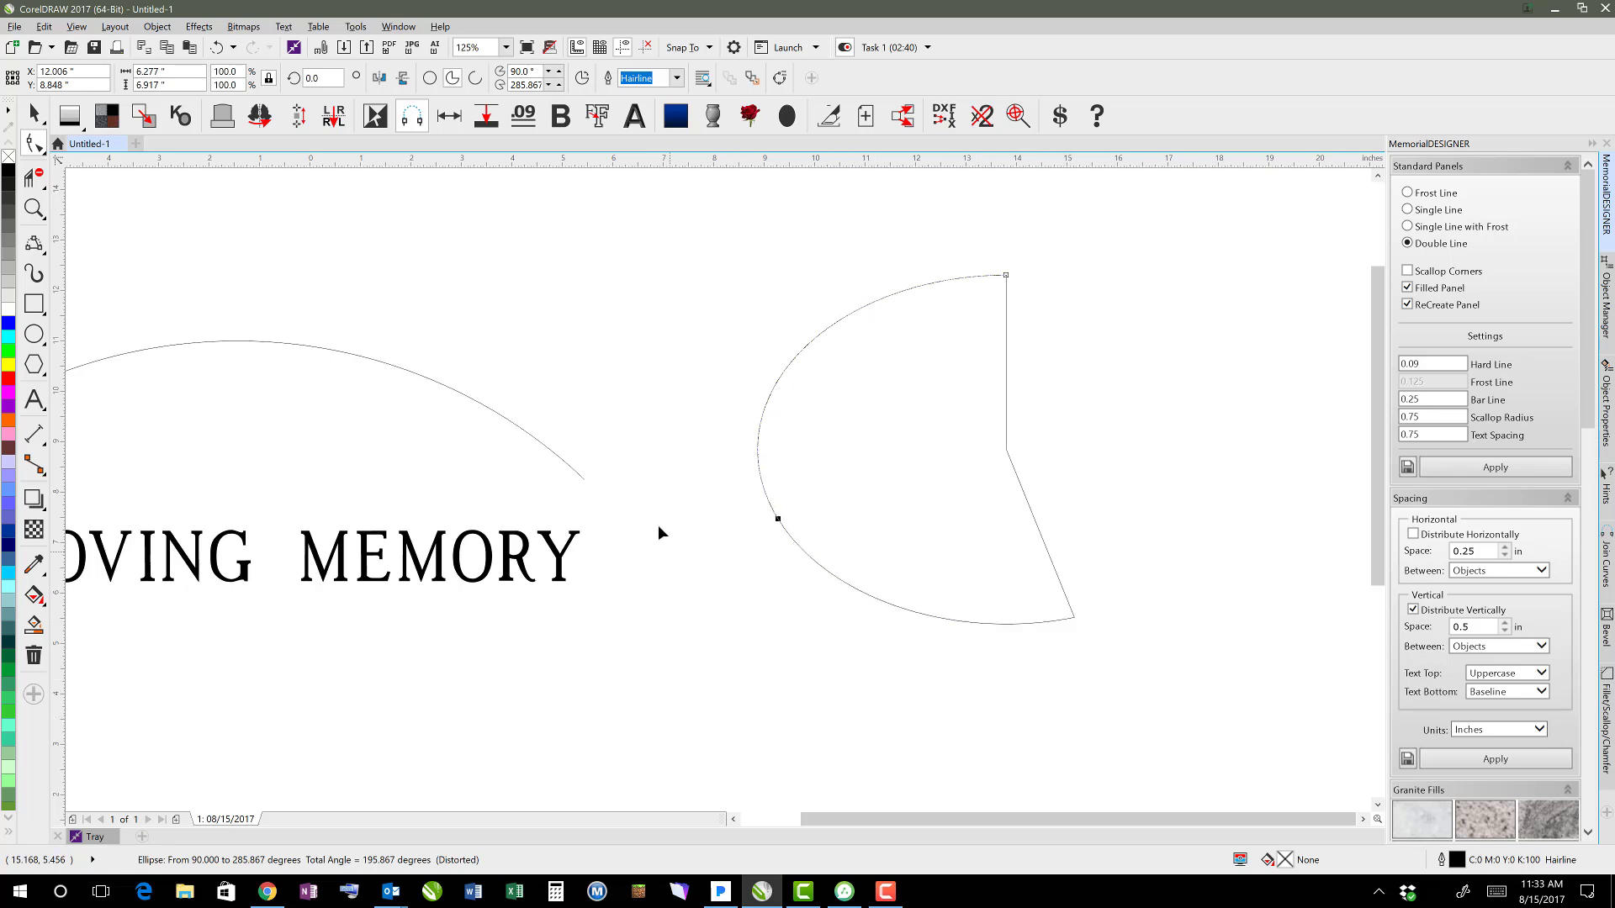
drag(1006, 275, 1298, 503)
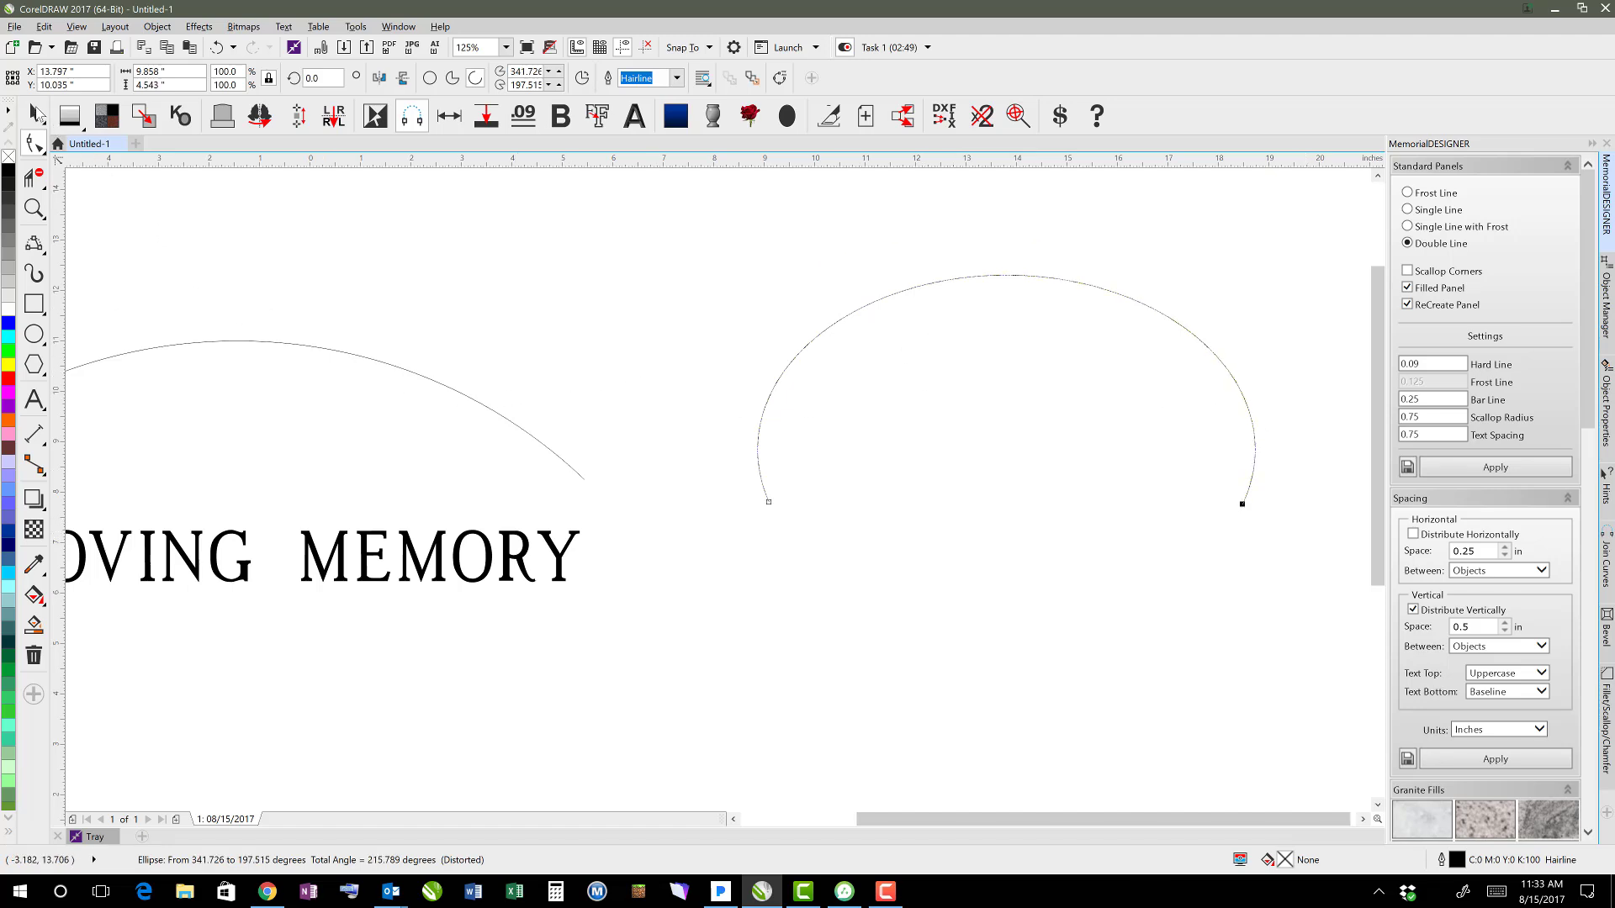
click(37, 115)
Step: Fit the IN LOVING MEMORY text to the shallow arc with Fit Text To Path
click(773, 306)
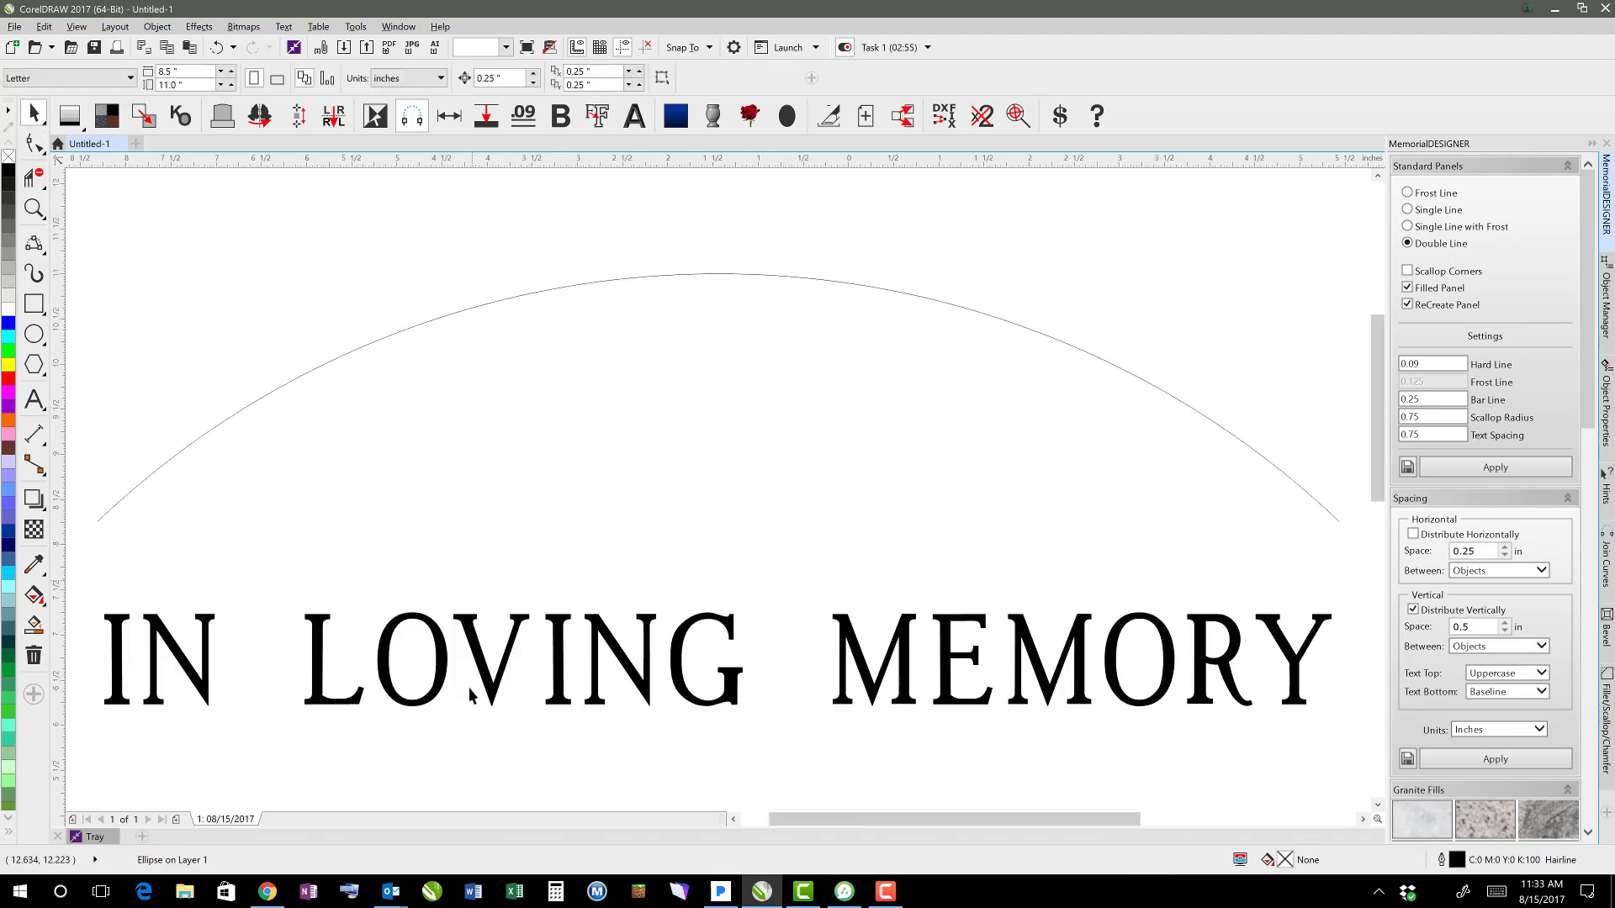
click(489, 678)
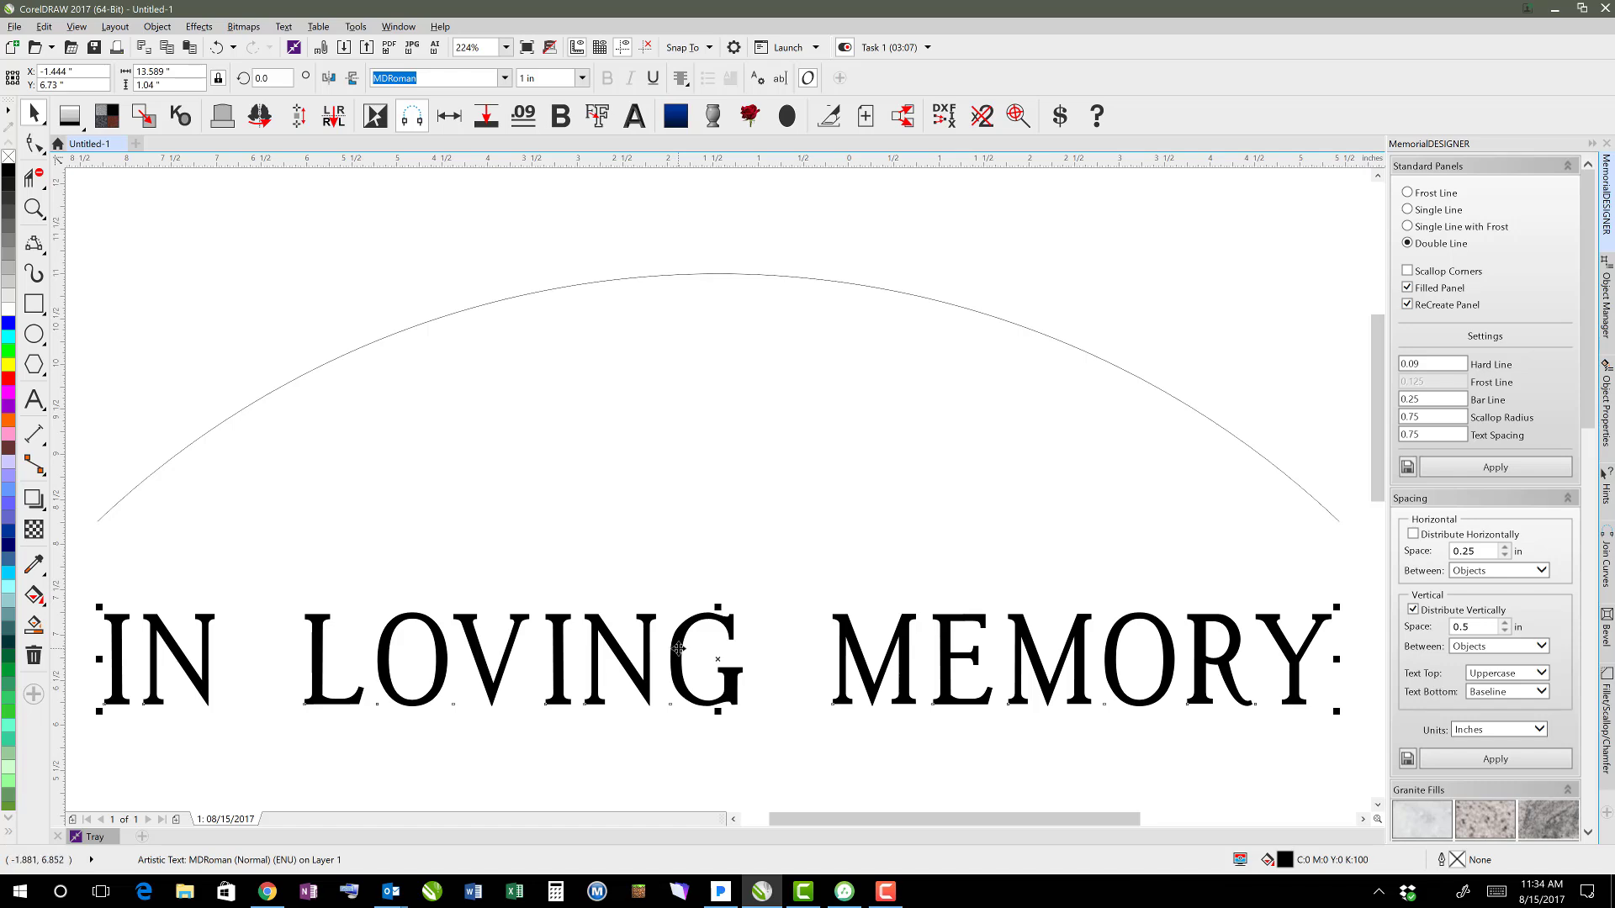
drag(678, 649, 646, 276)
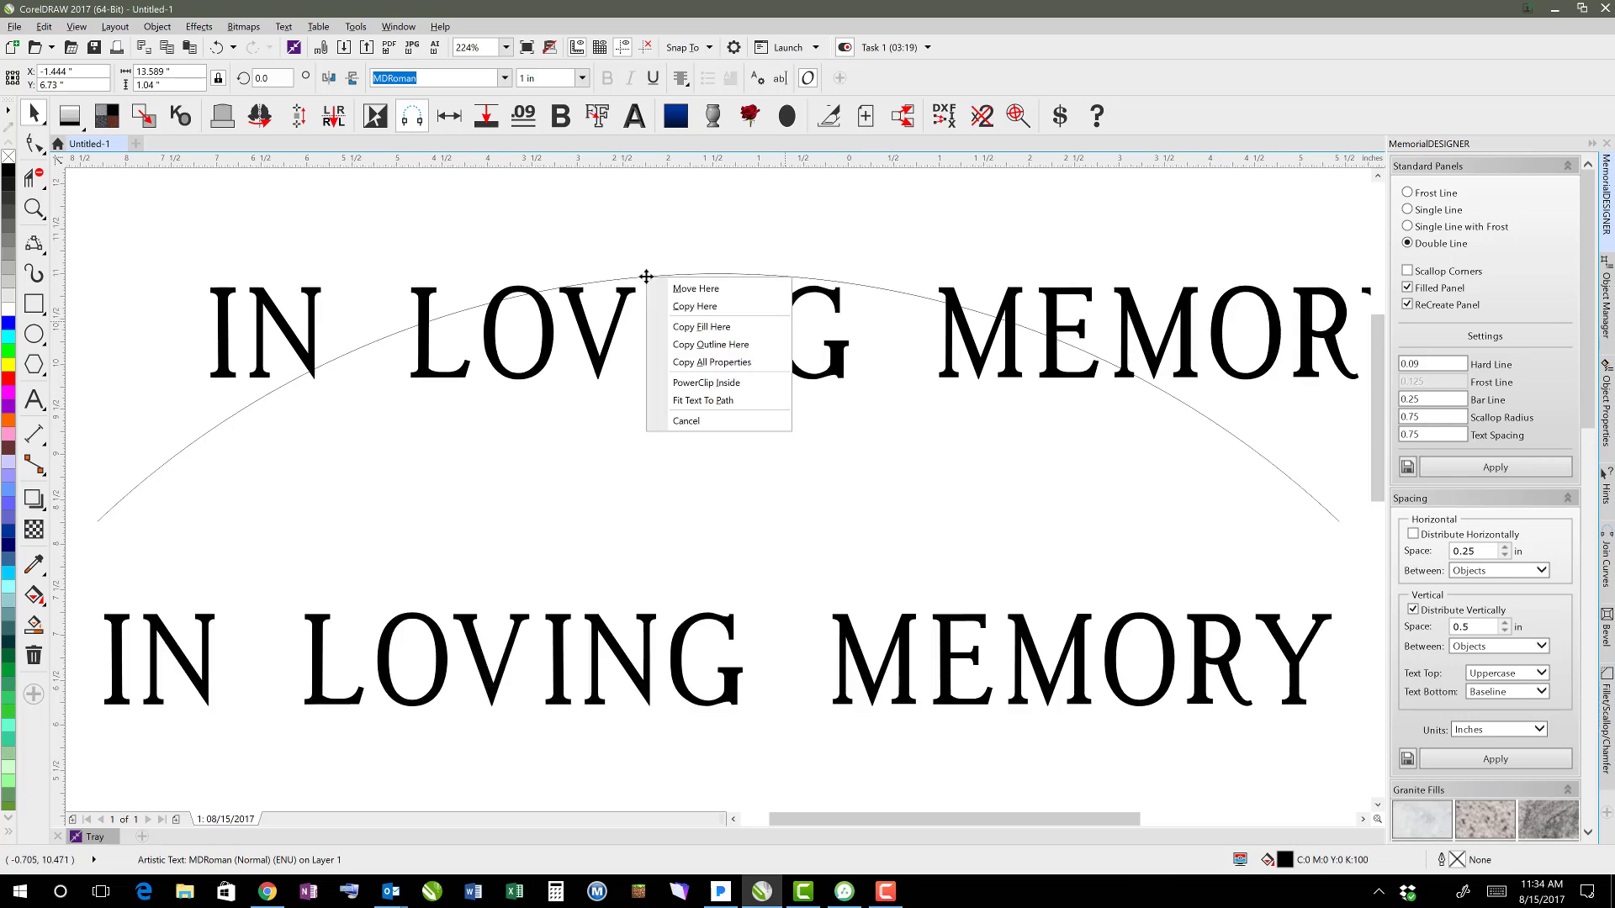
click(714, 402)
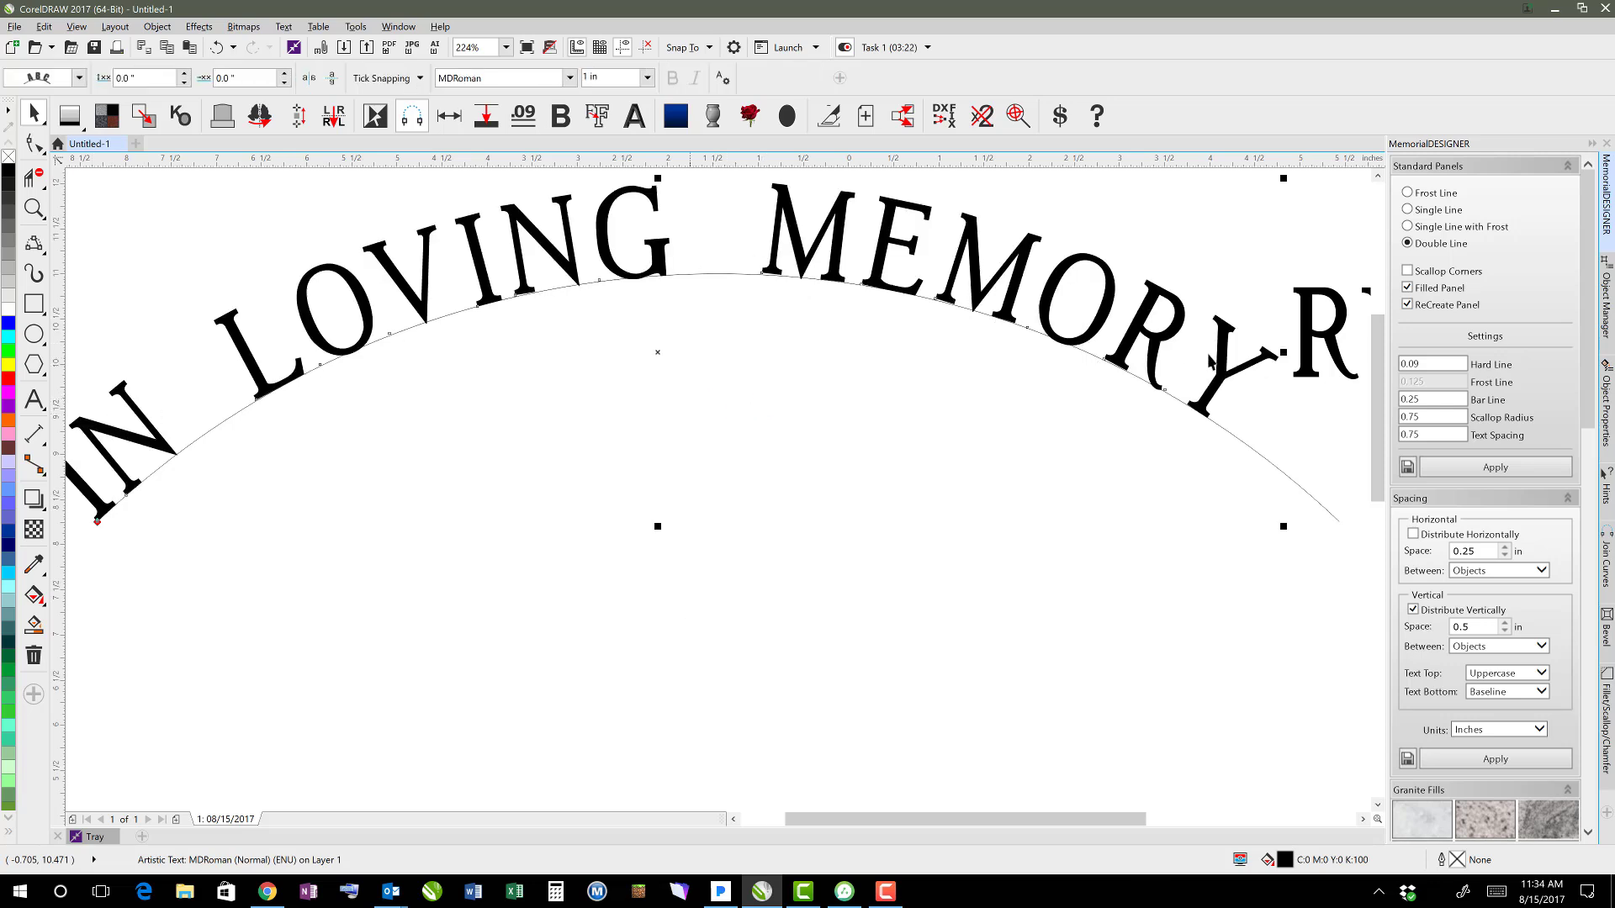
Step: Offset the curved text 2.25 in from the arc and slide it to the centre
scroll(714, 490, down, 4)
click(714, 490)
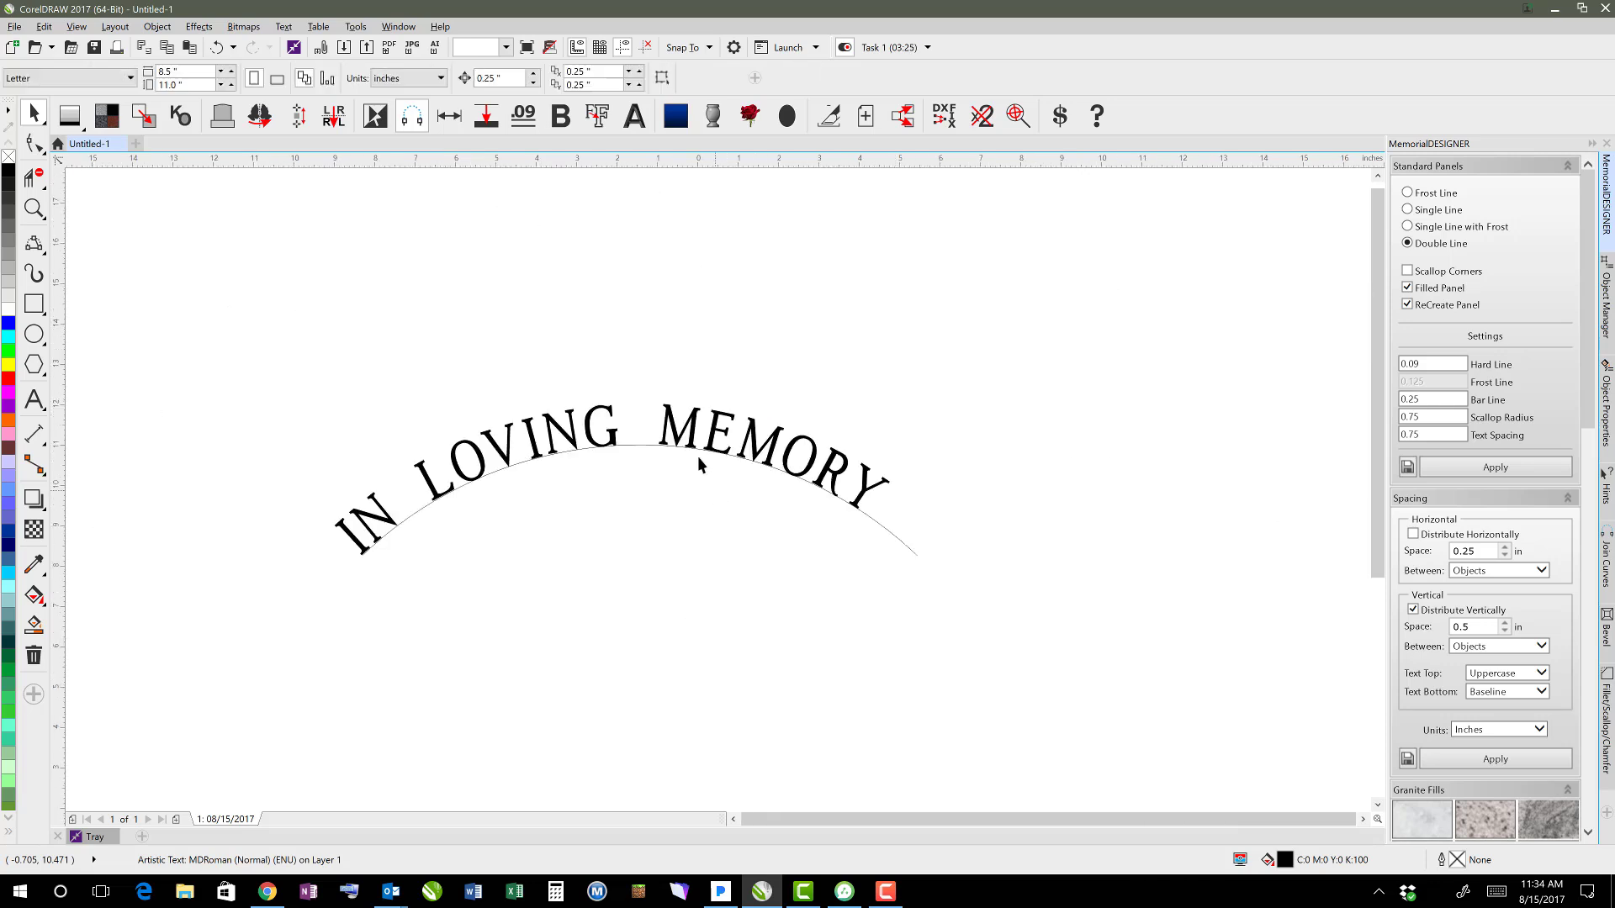
click(594, 443)
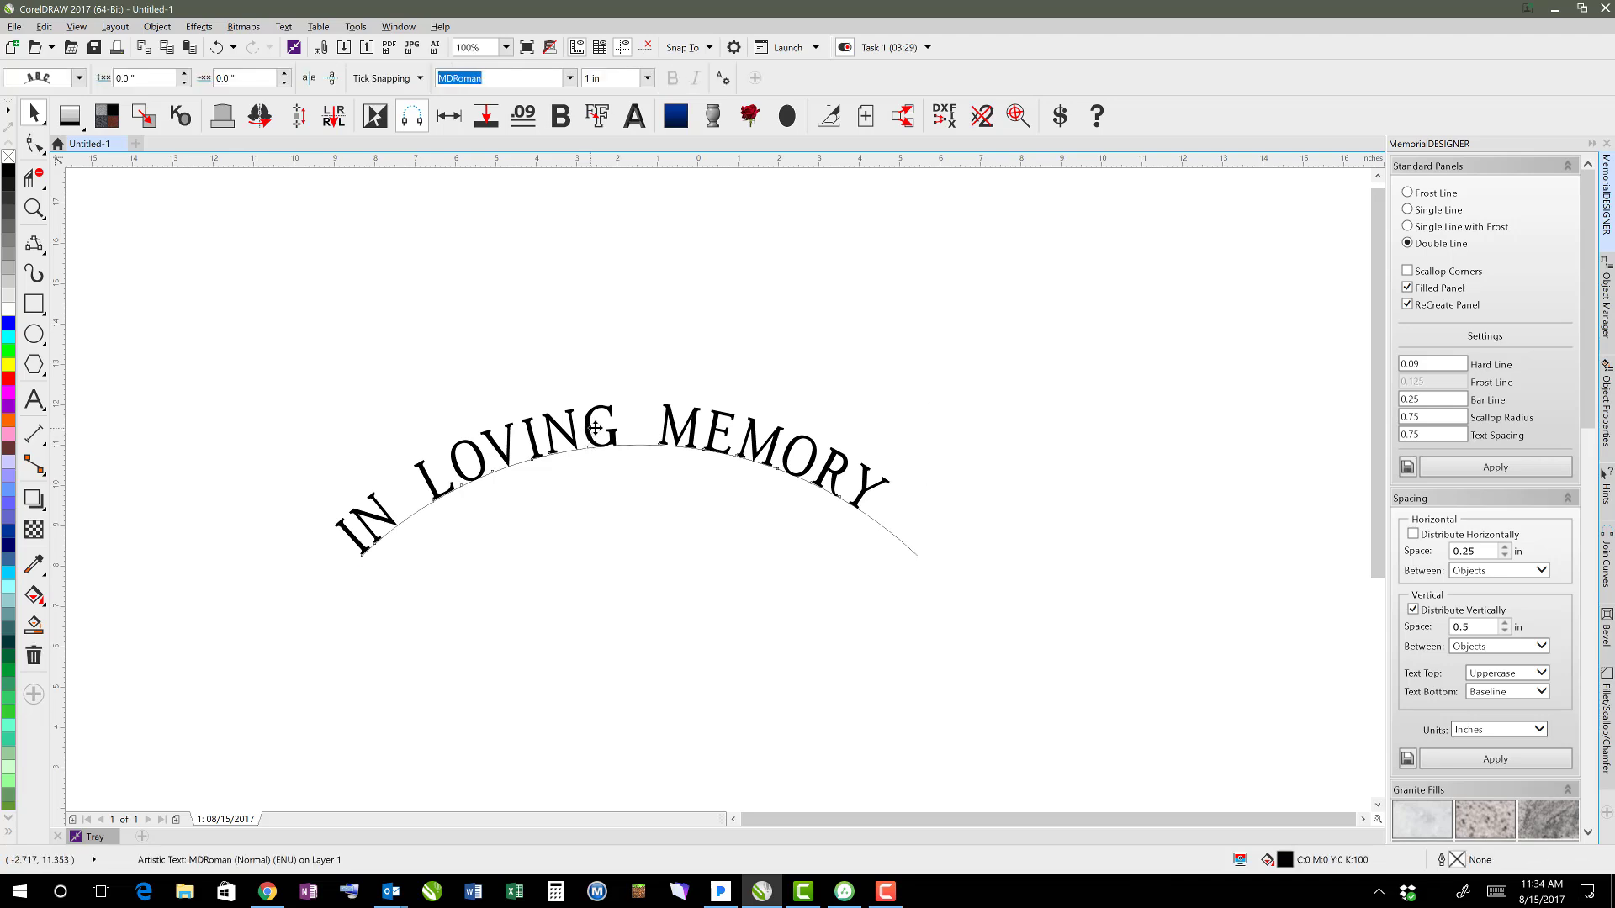
drag(588, 430, 621, 367)
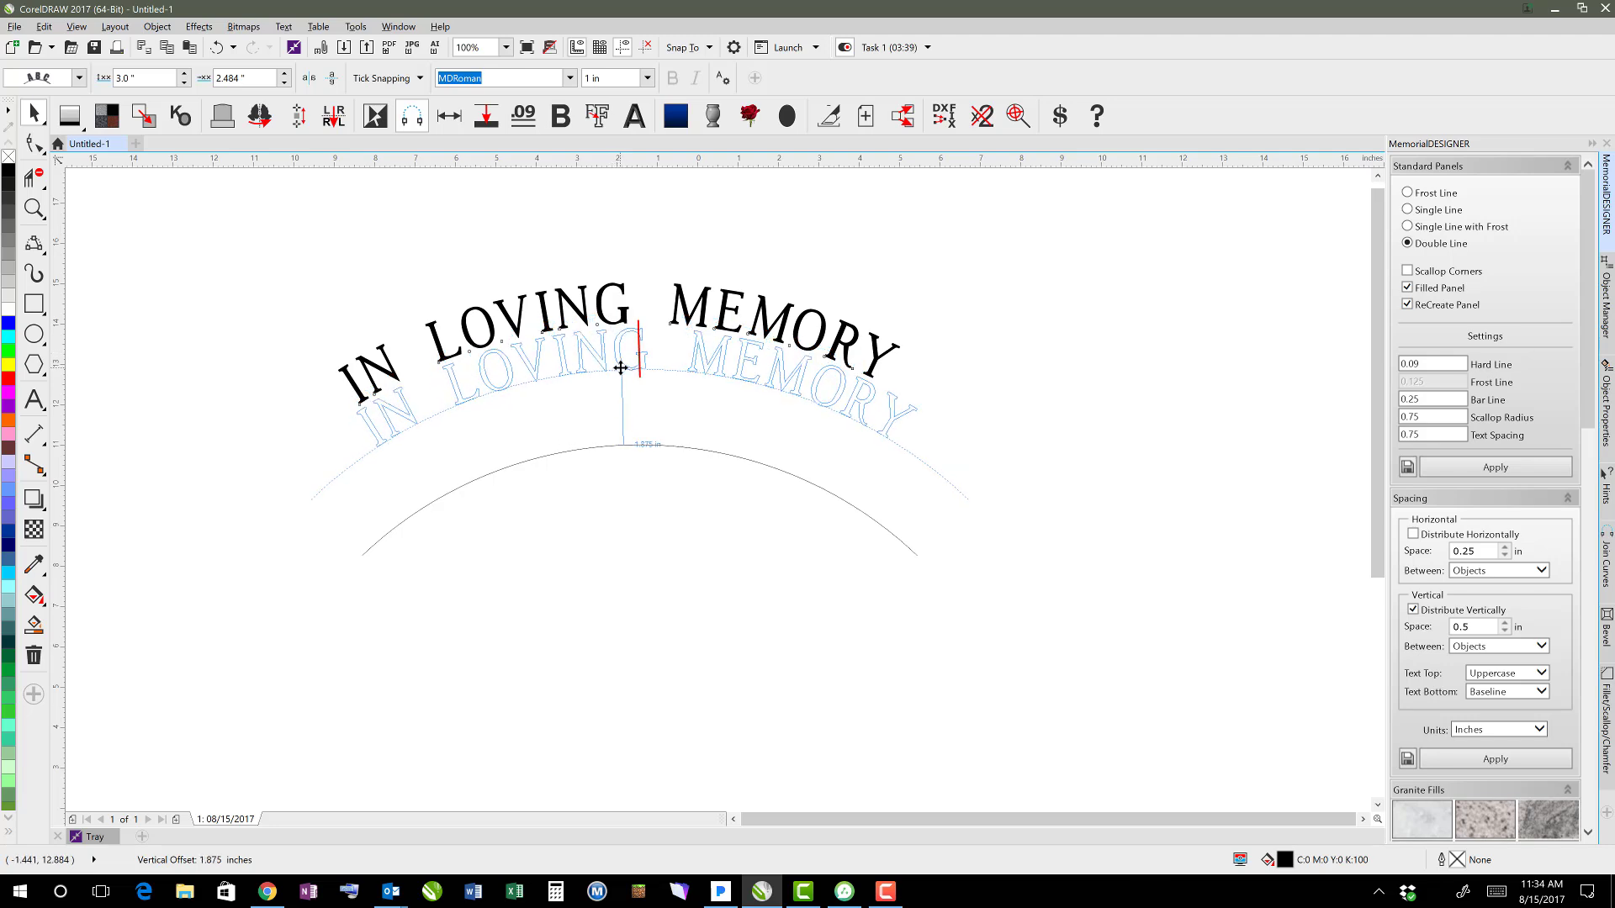
drag(620, 367, 543, 373)
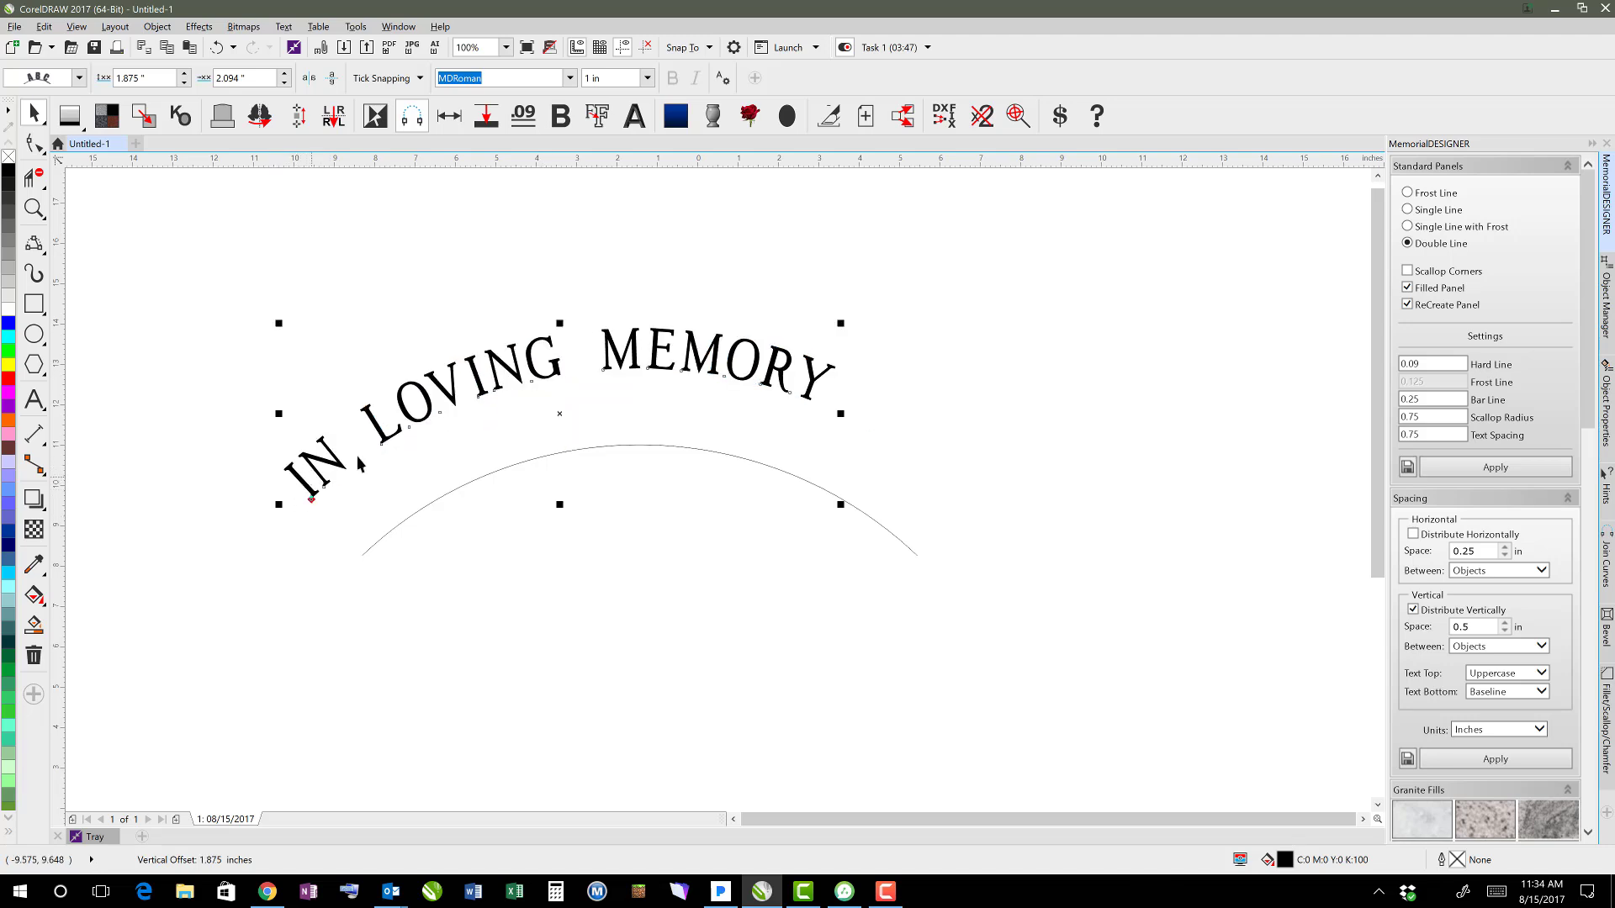
mouse_move(729, 367)
mouse_down()
mouse_move(882, 424)
mouse_move(904, 412)
mouse_up()
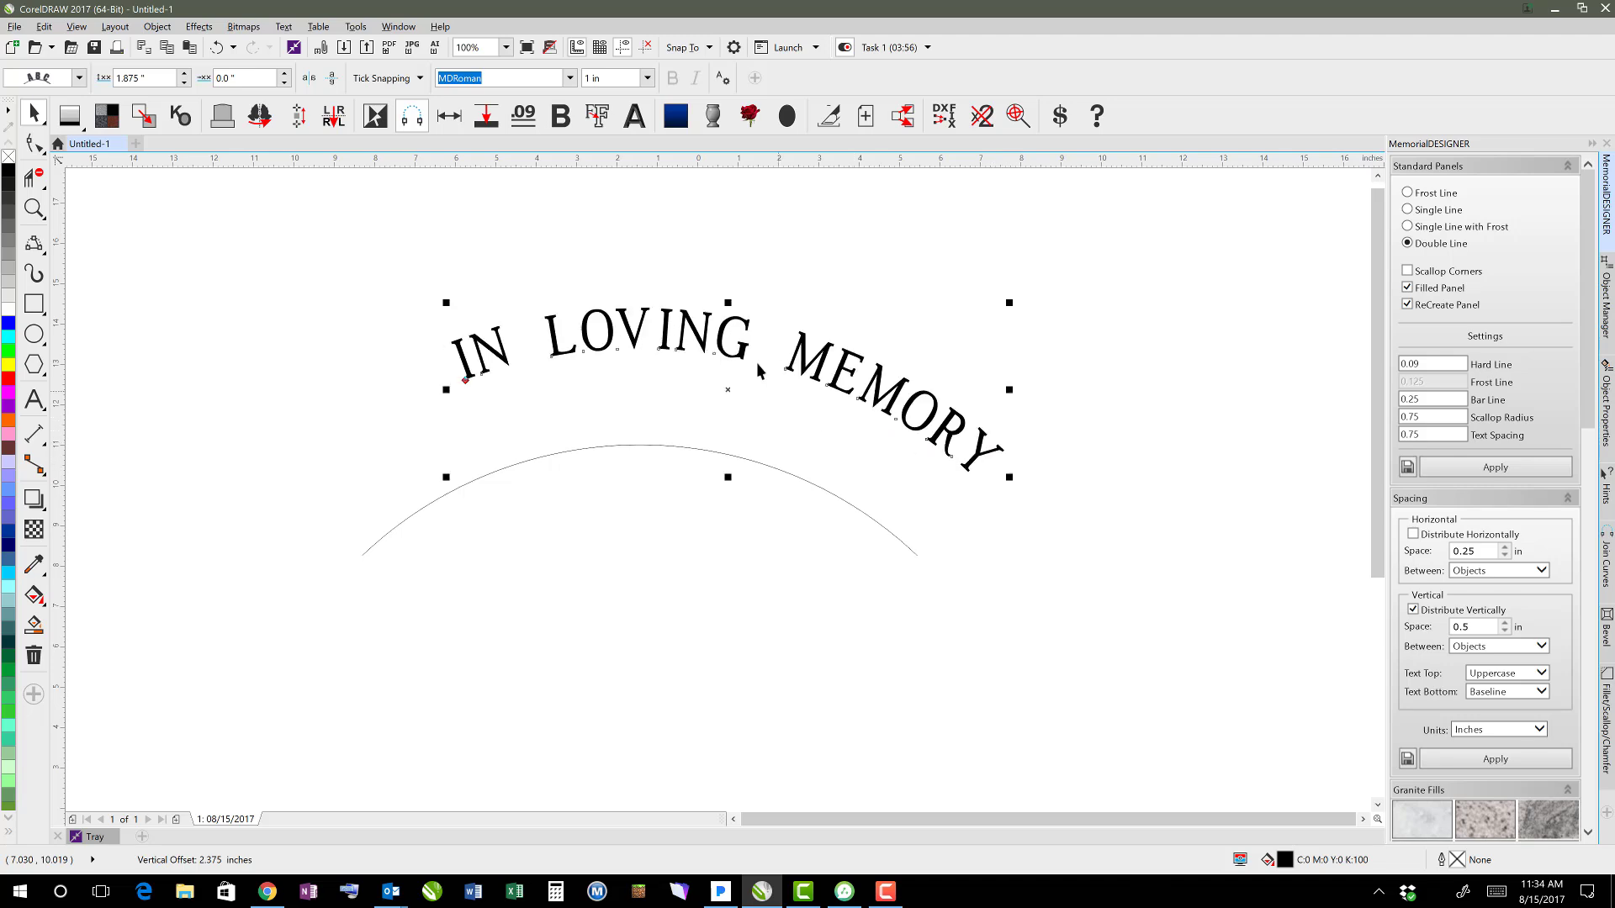
drag(652, 351, 641, 349)
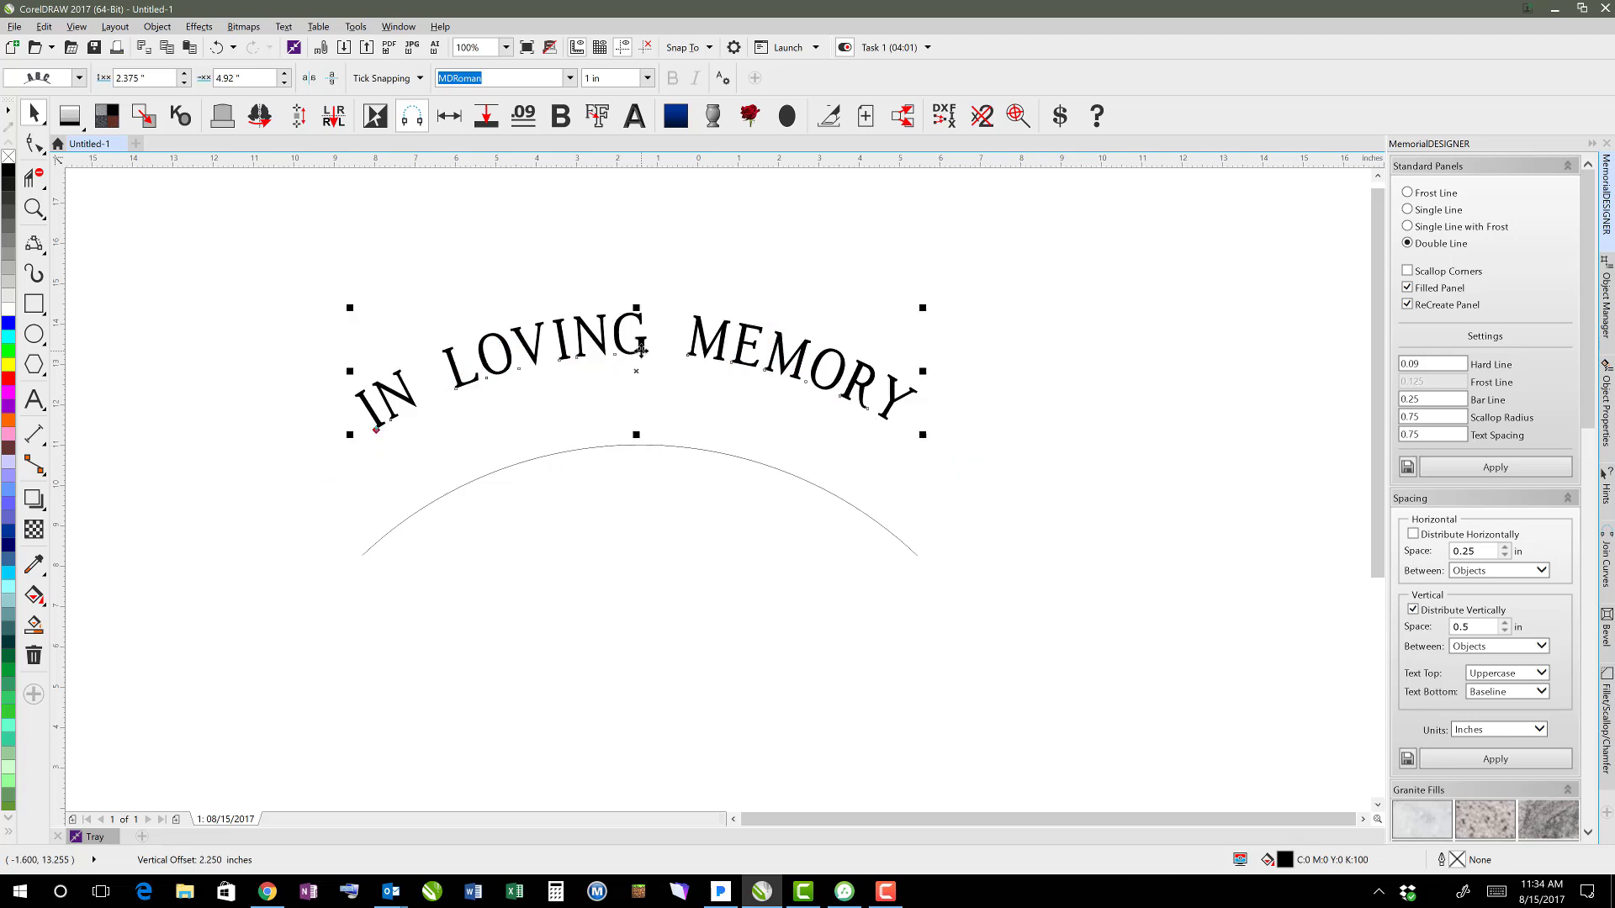
Step: Remove the arc's outline with No Color and reduce the text offset to 2.0 in
click(521, 461)
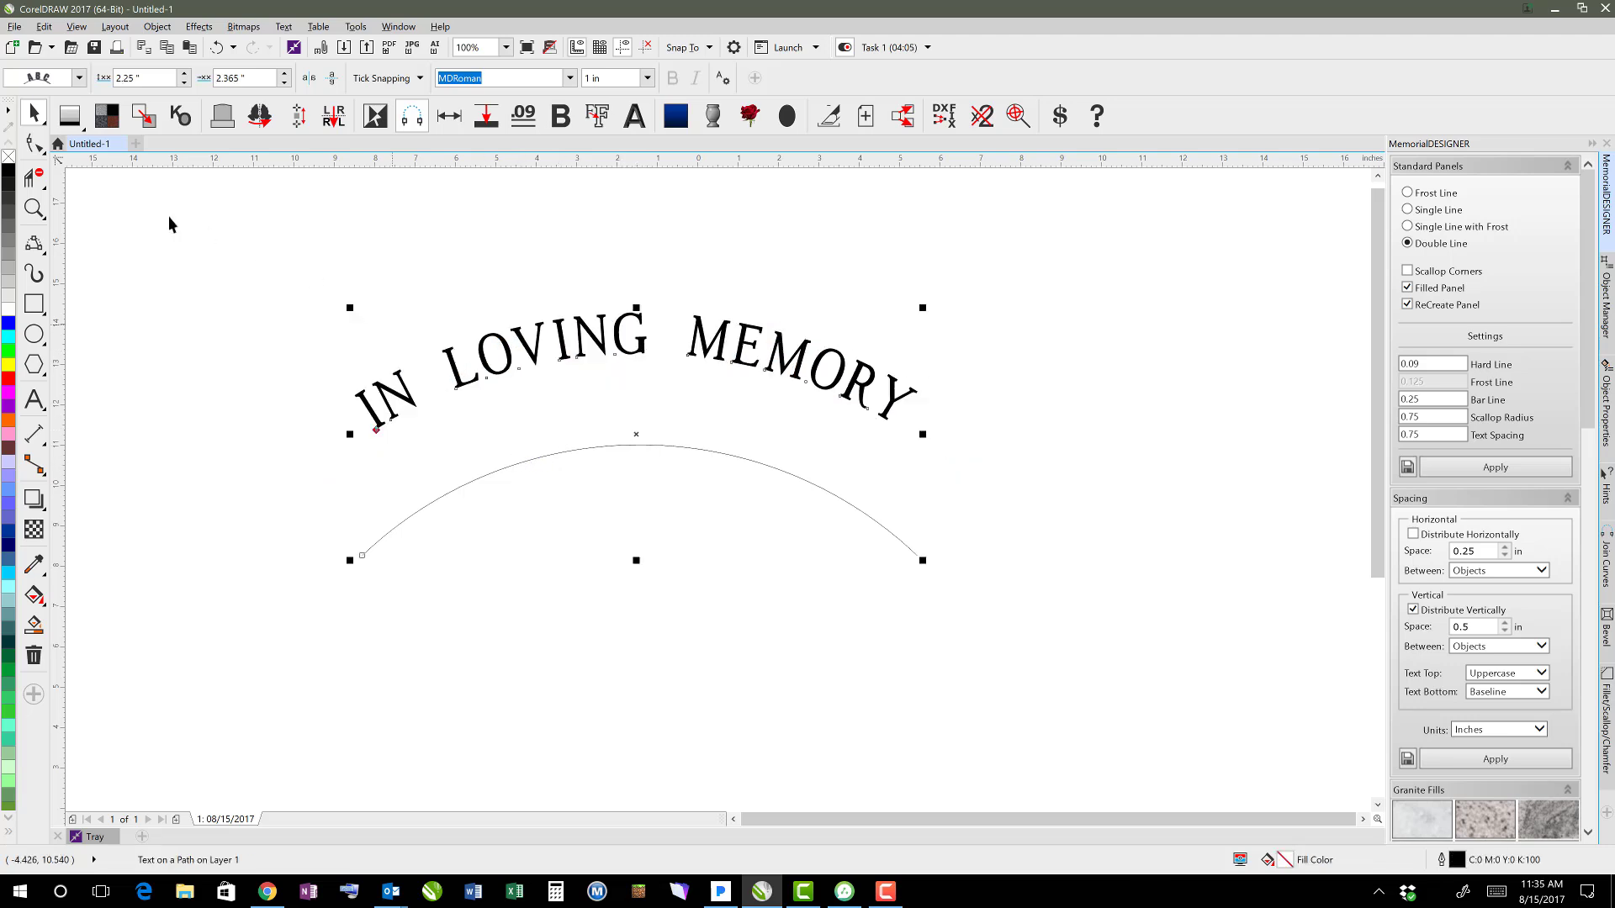
right_click(7, 159)
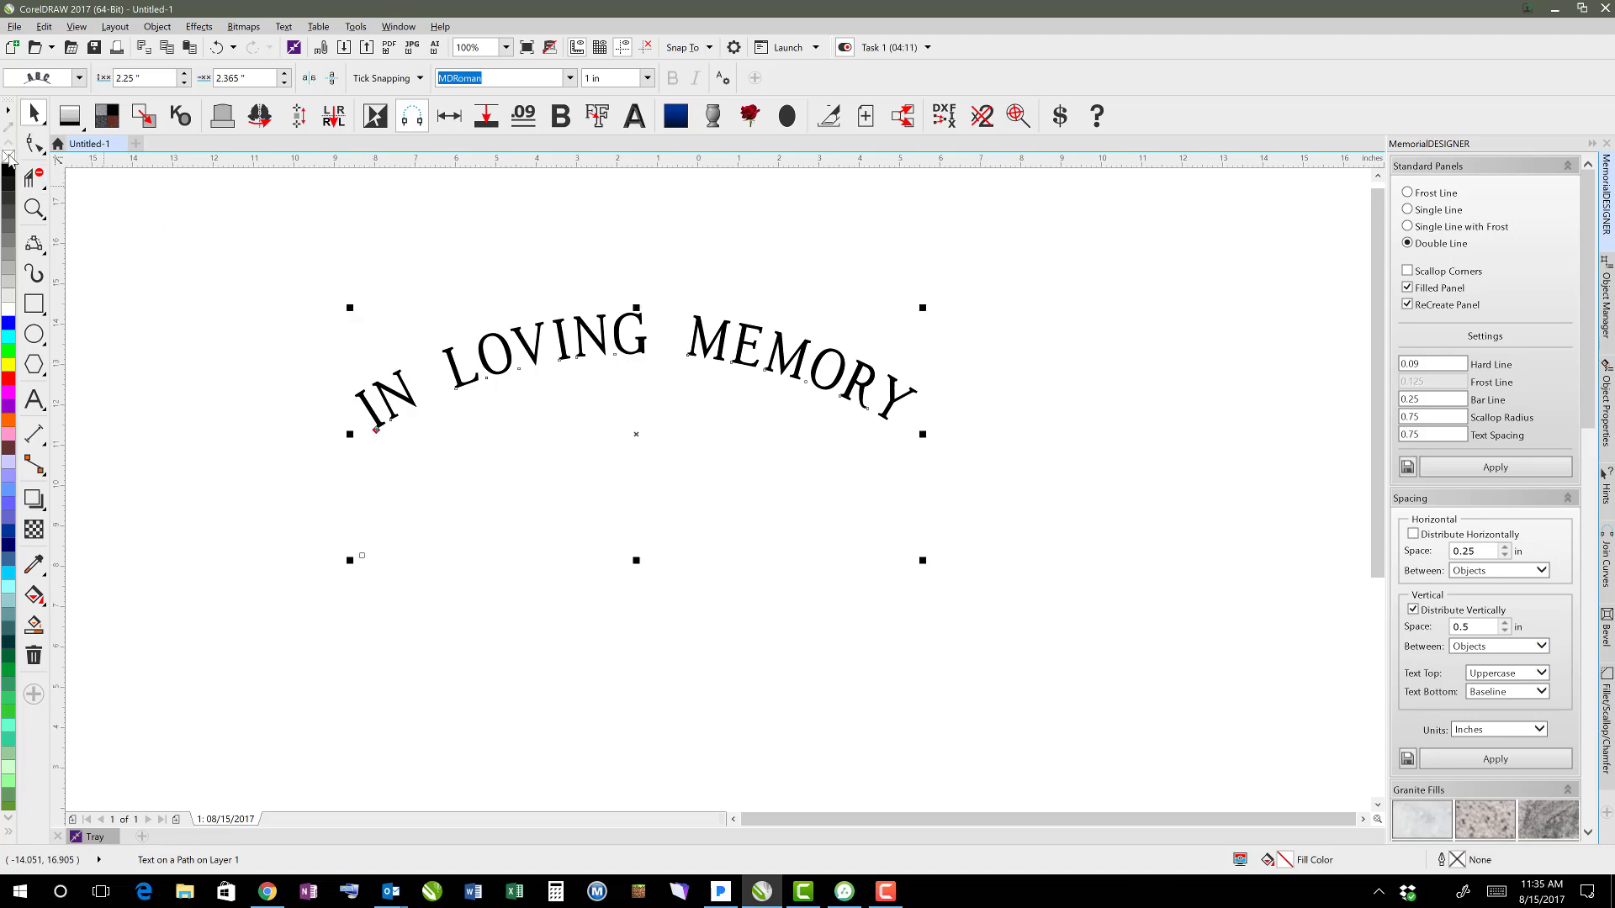
click(634, 293)
click(581, 356)
mouse_move(599, 351)
mouse_down()
mouse_move(598, 395)
mouse_move(594, 340)
mouse_up()
click(585, 280)
click(538, 368)
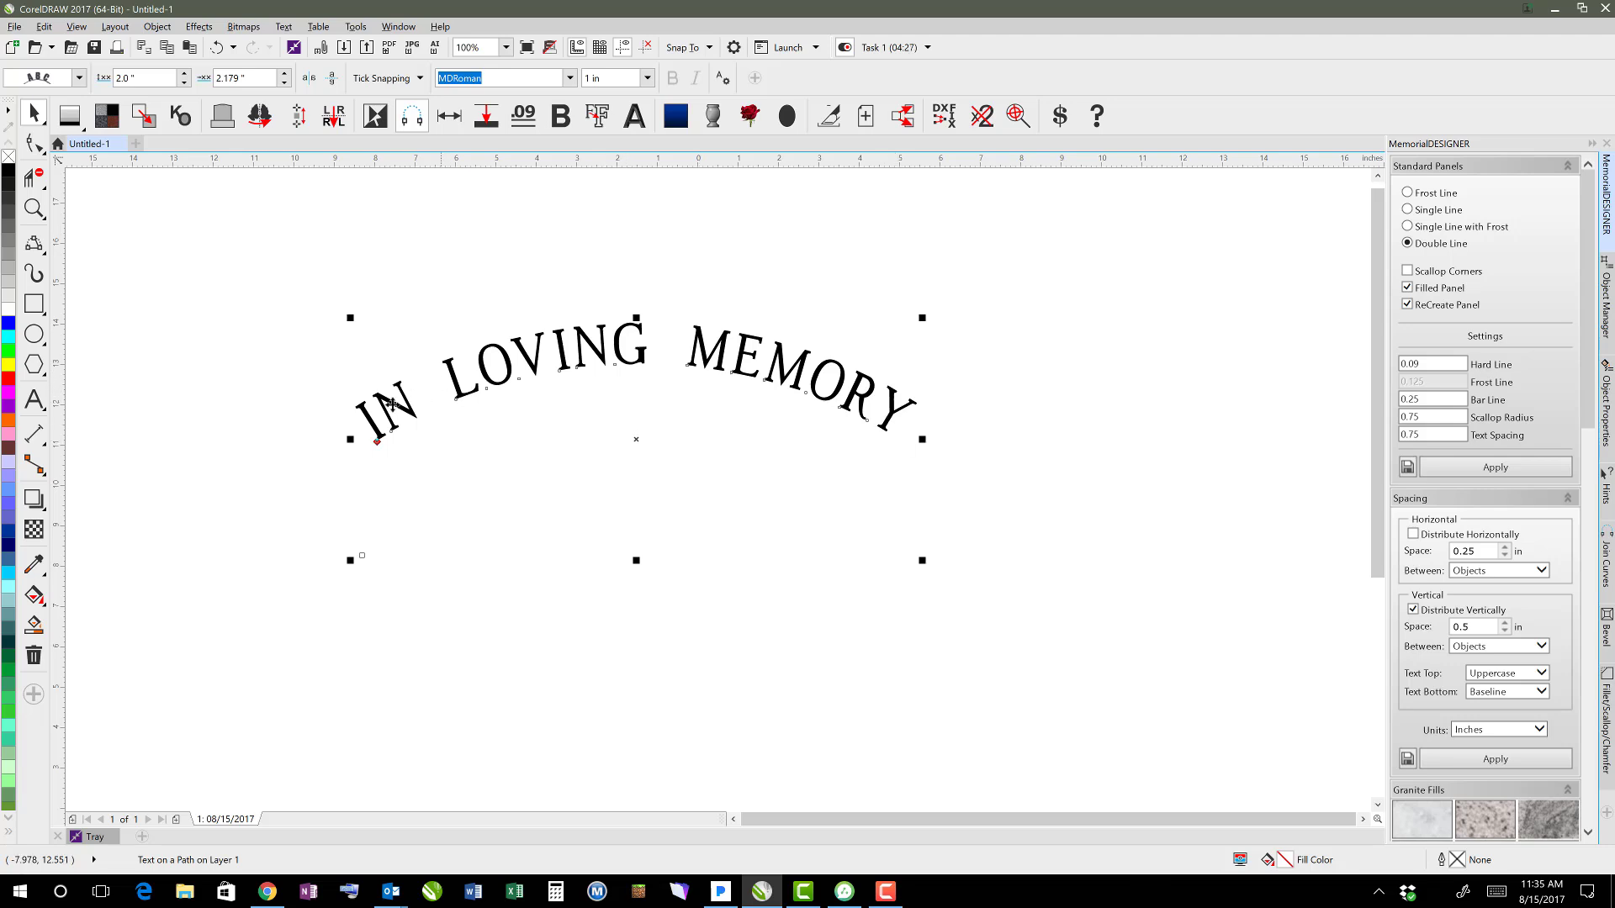
click(80, 78)
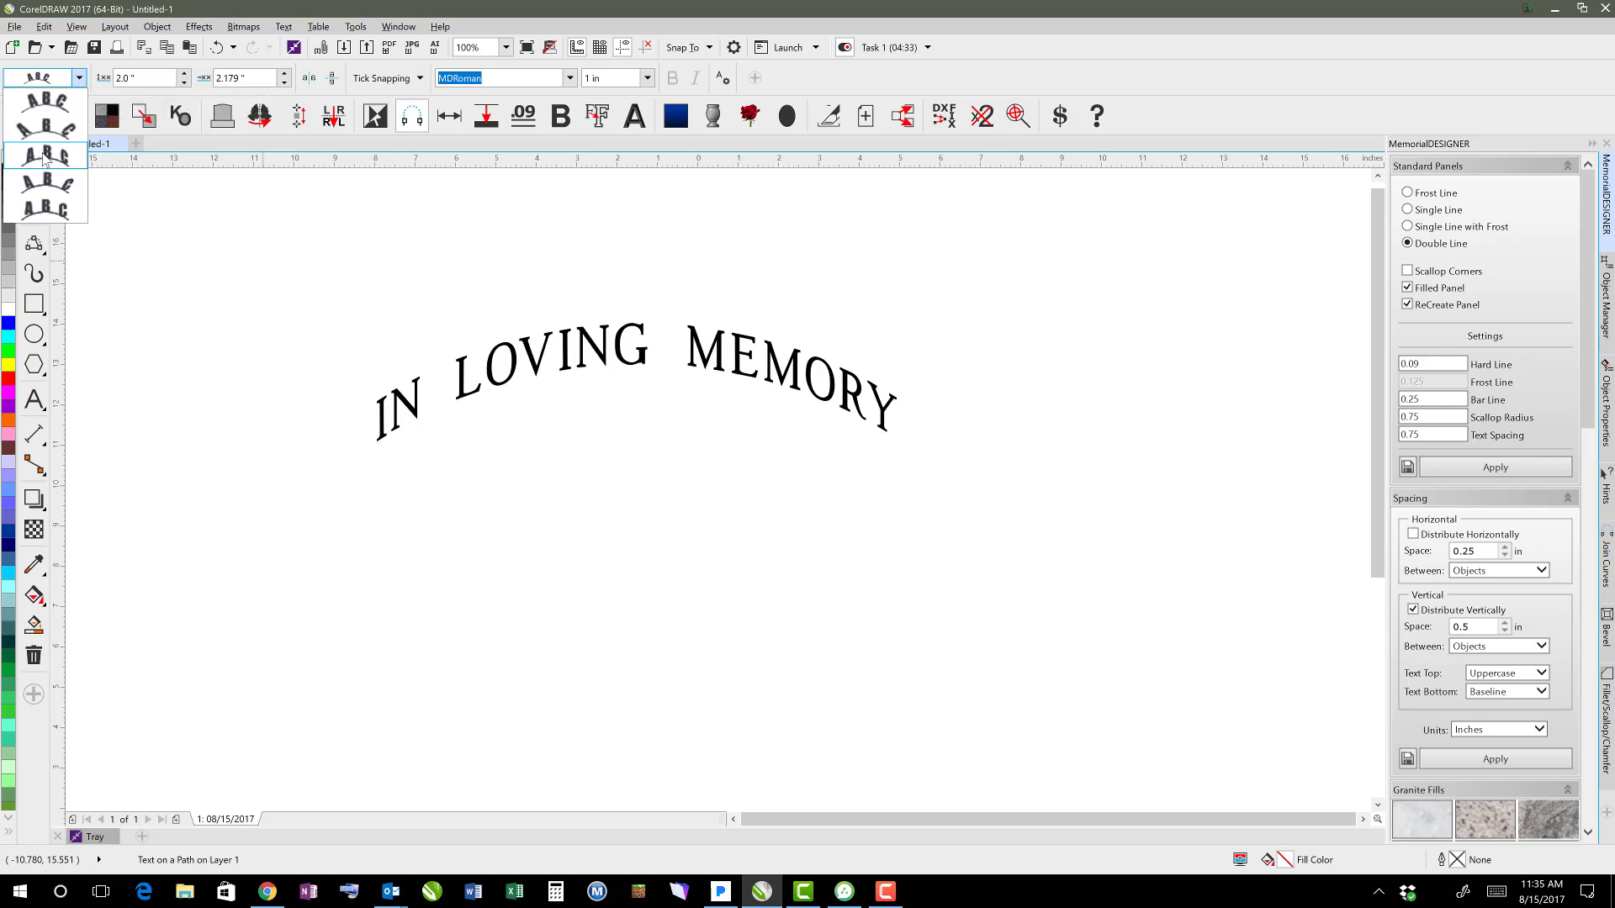
click(43, 158)
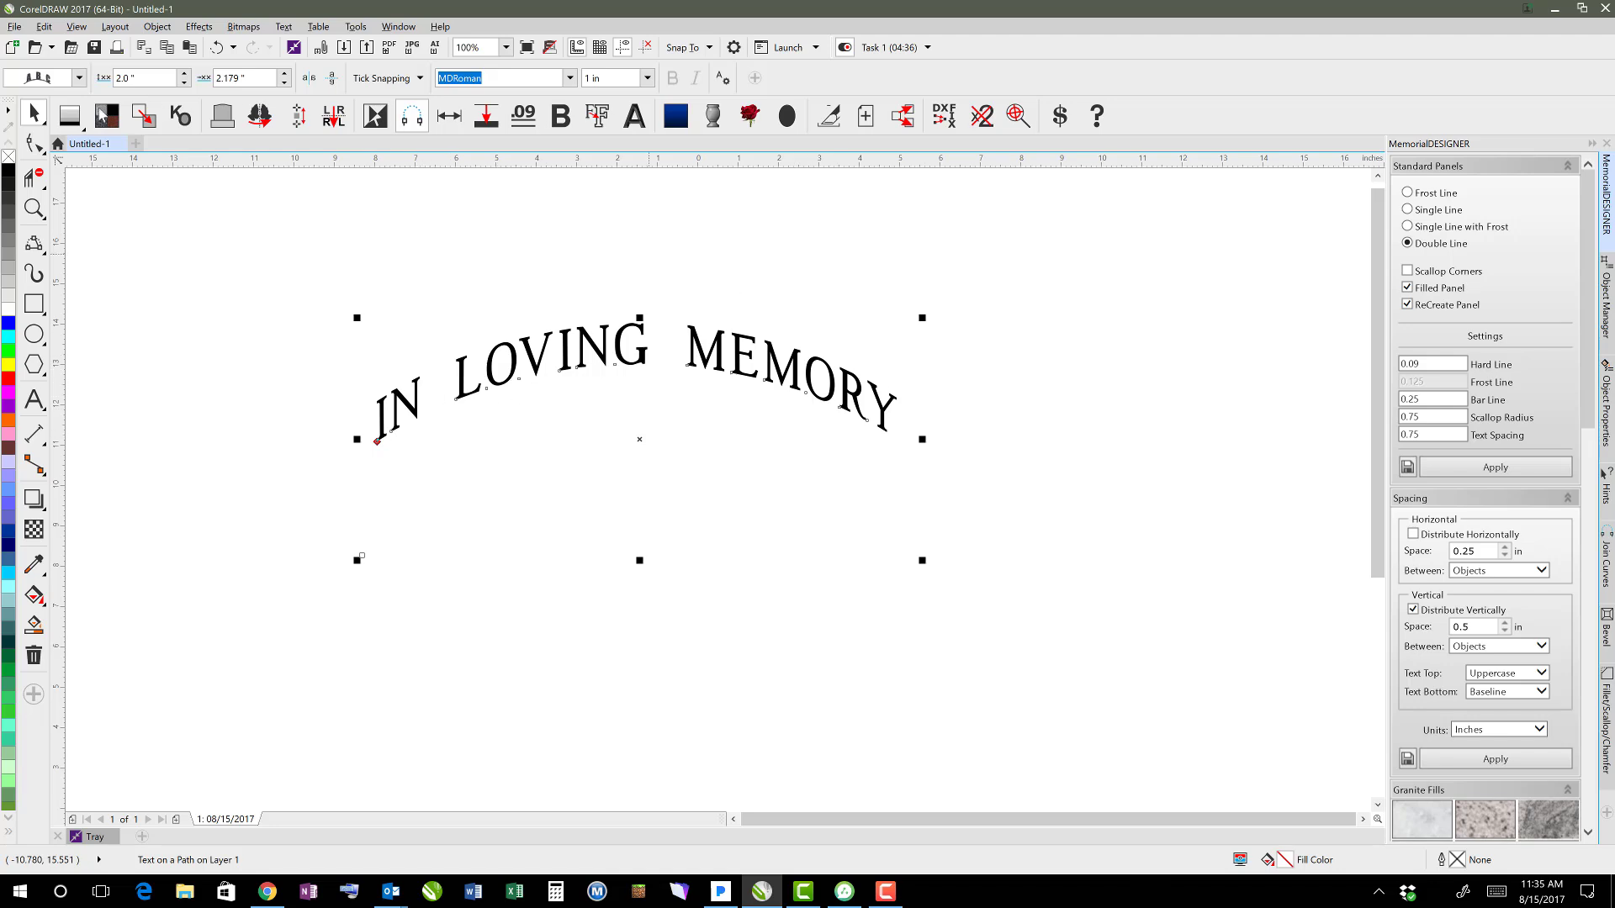
click(79, 78)
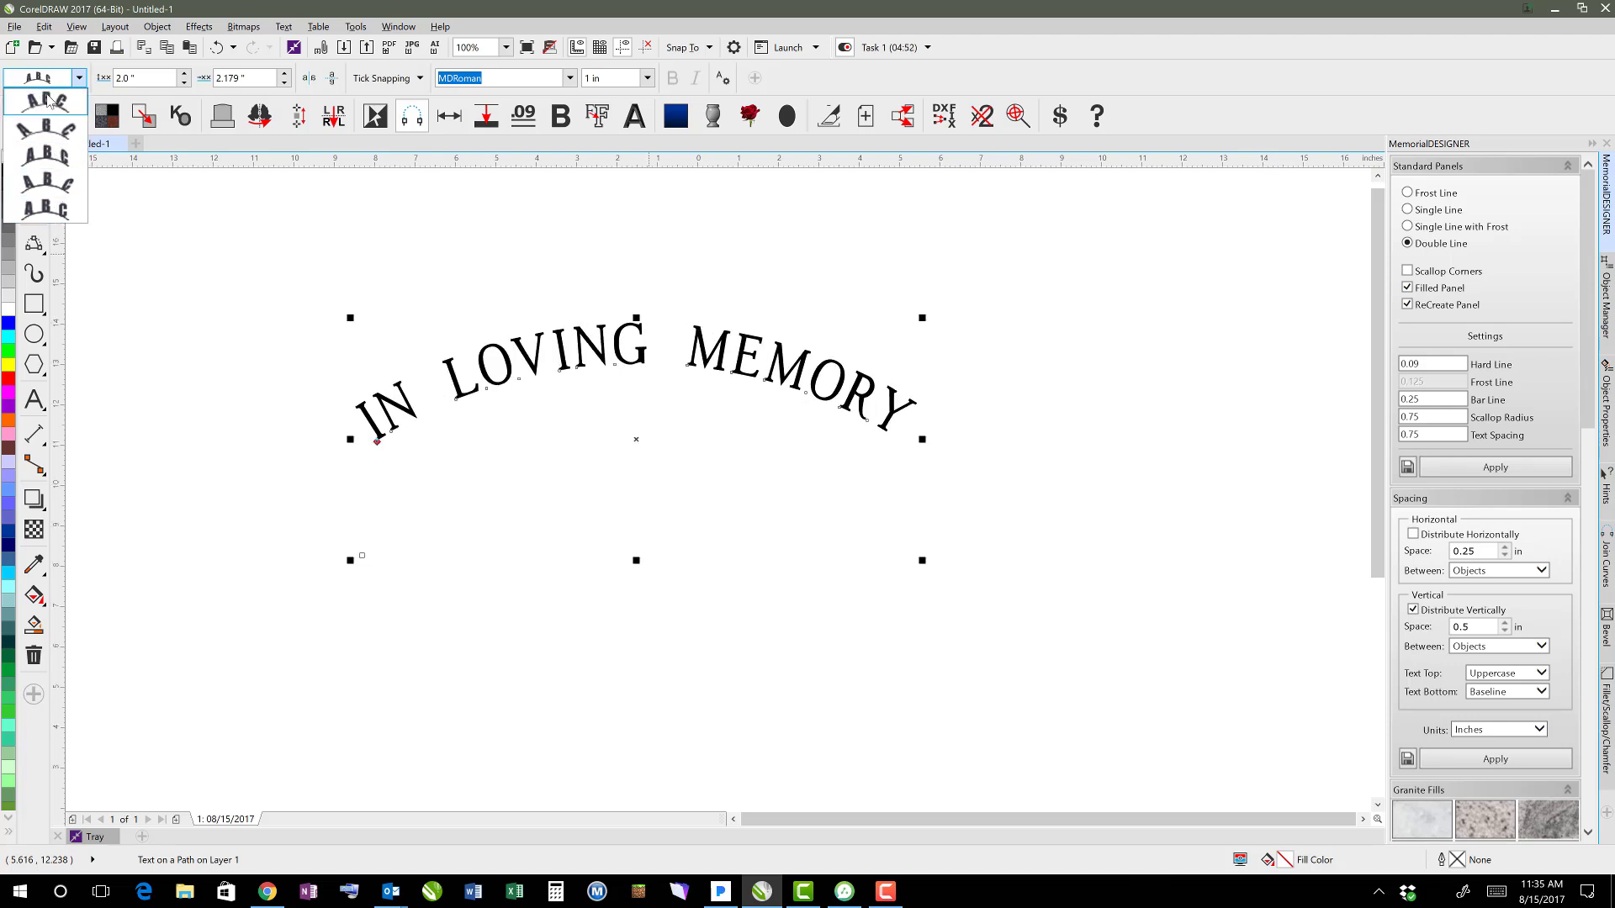
click(46, 99)
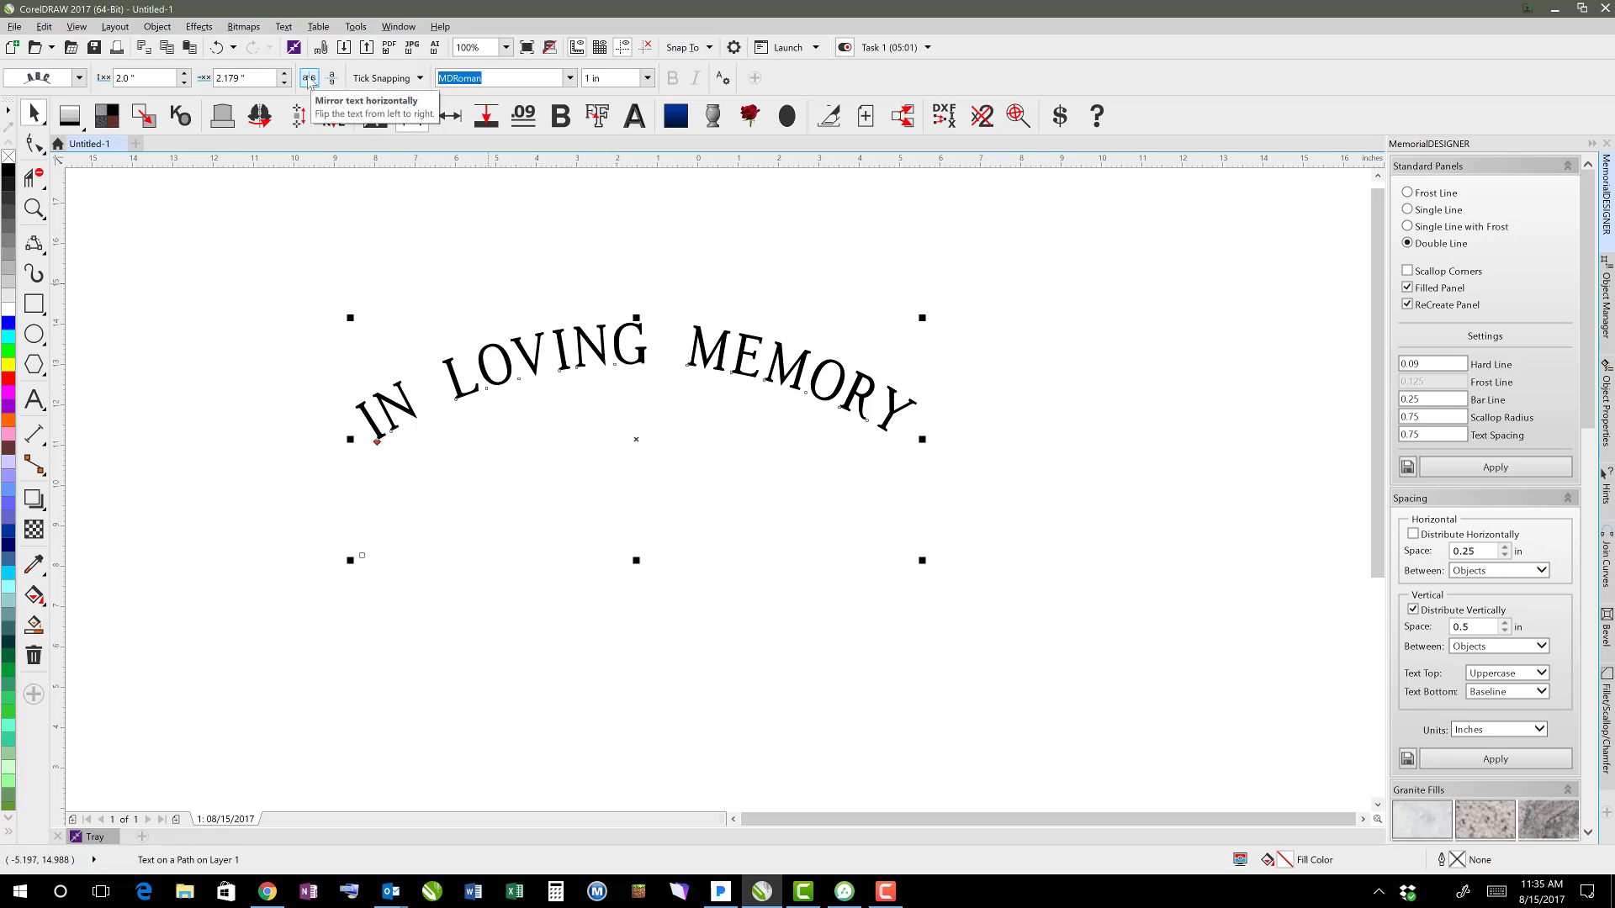
Step: Try horizontal and vertical text mirroring, revert both, then set a 1.0 in offset
click(308, 78)
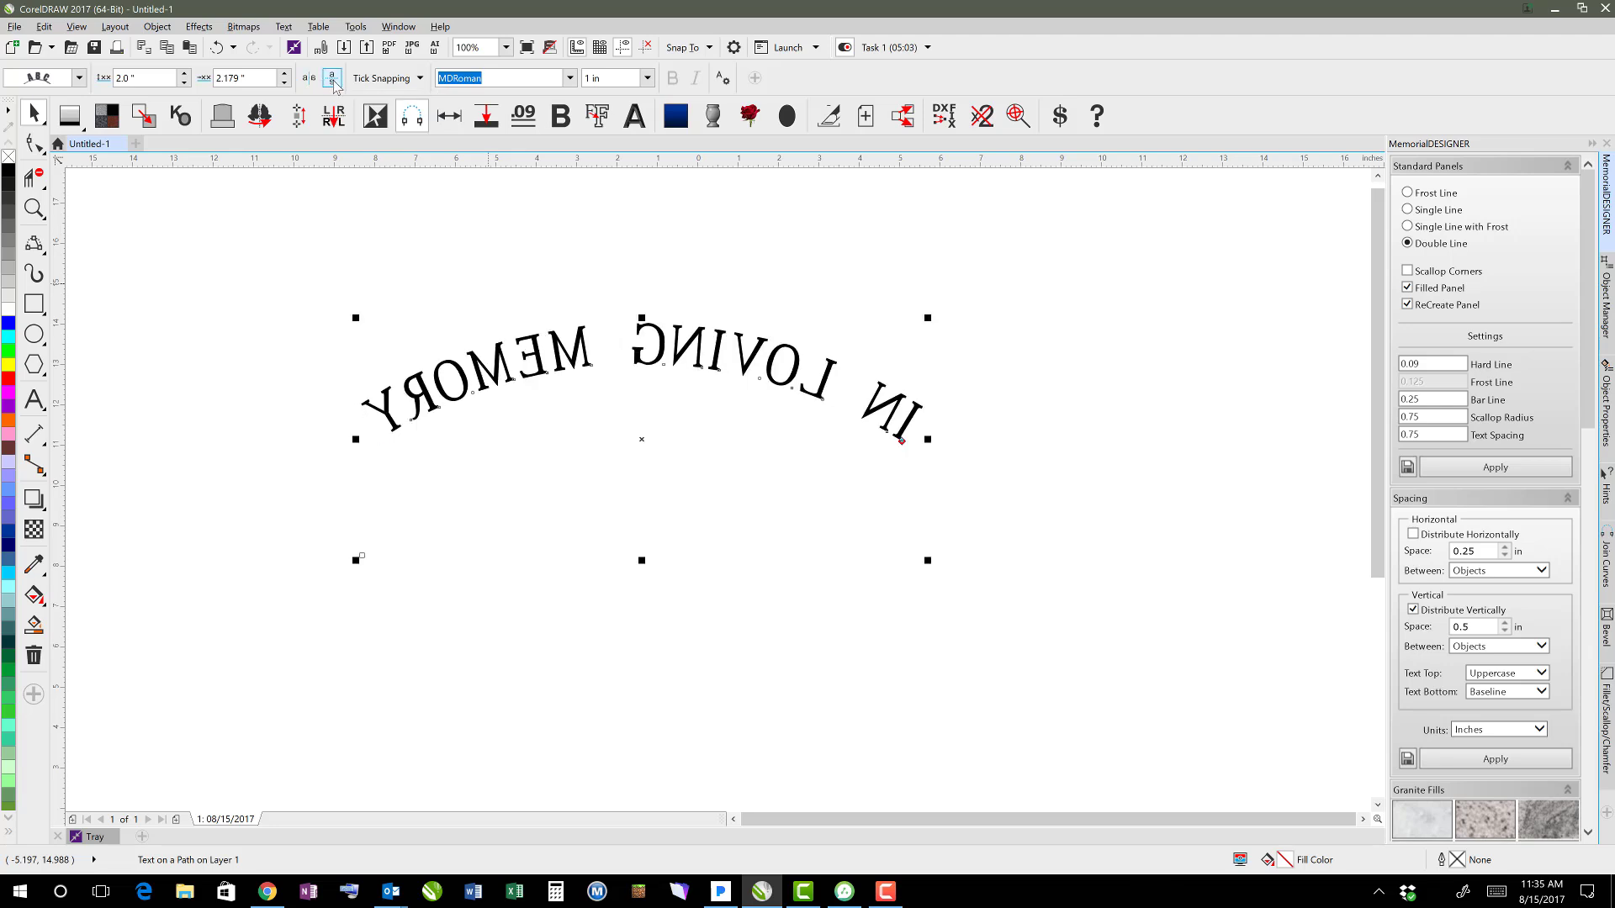
click(333, 80)
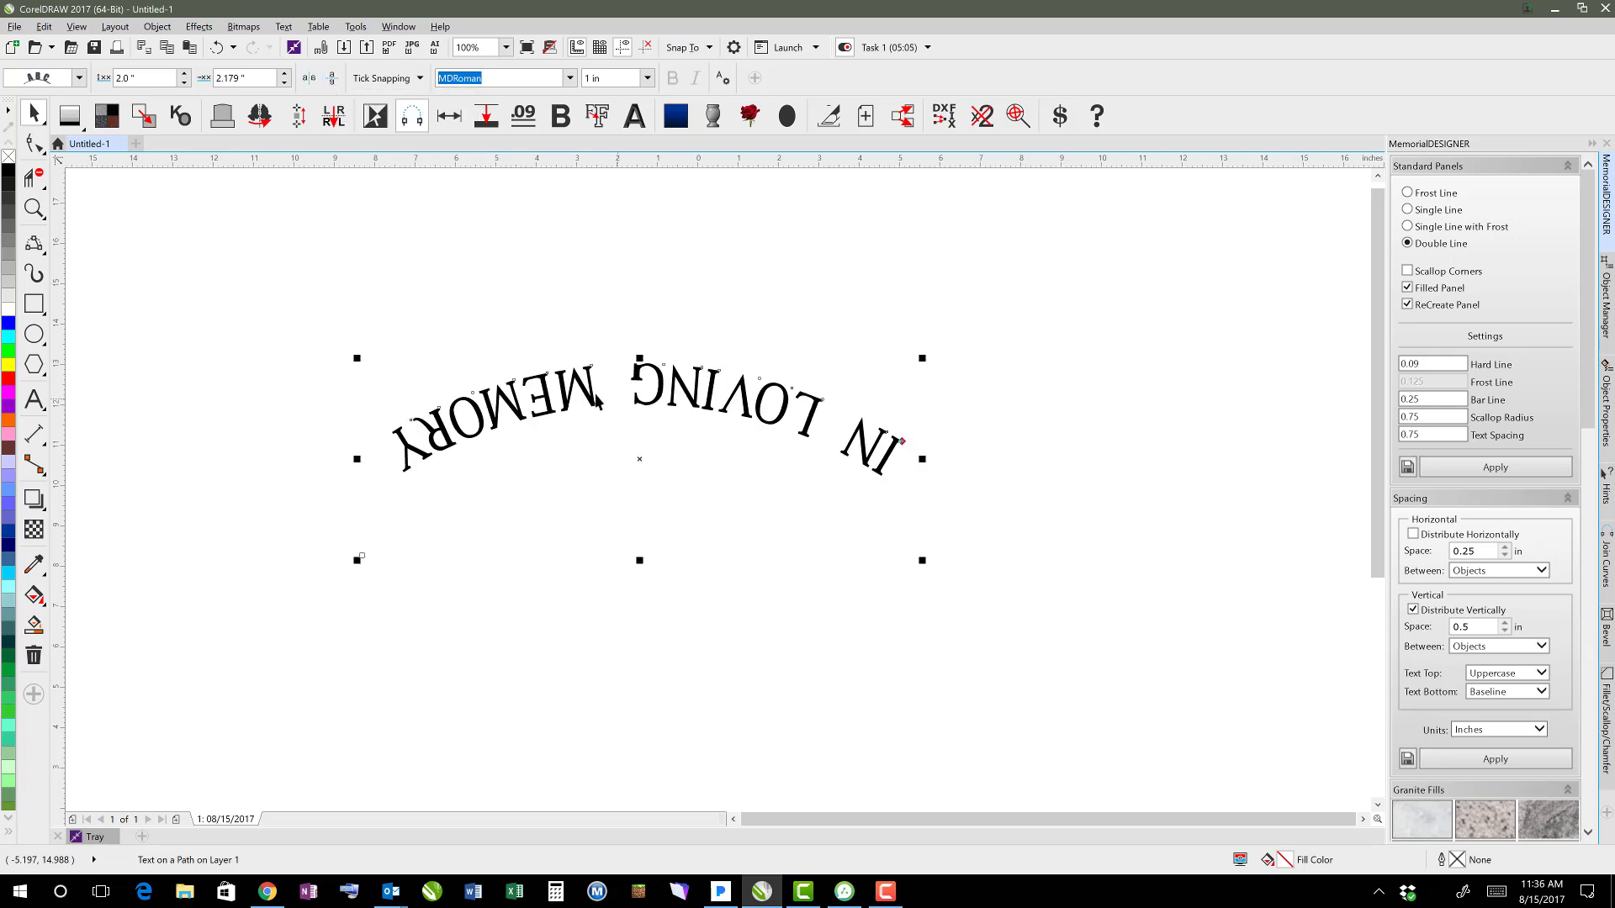
drag(592, 410, 636, 455)
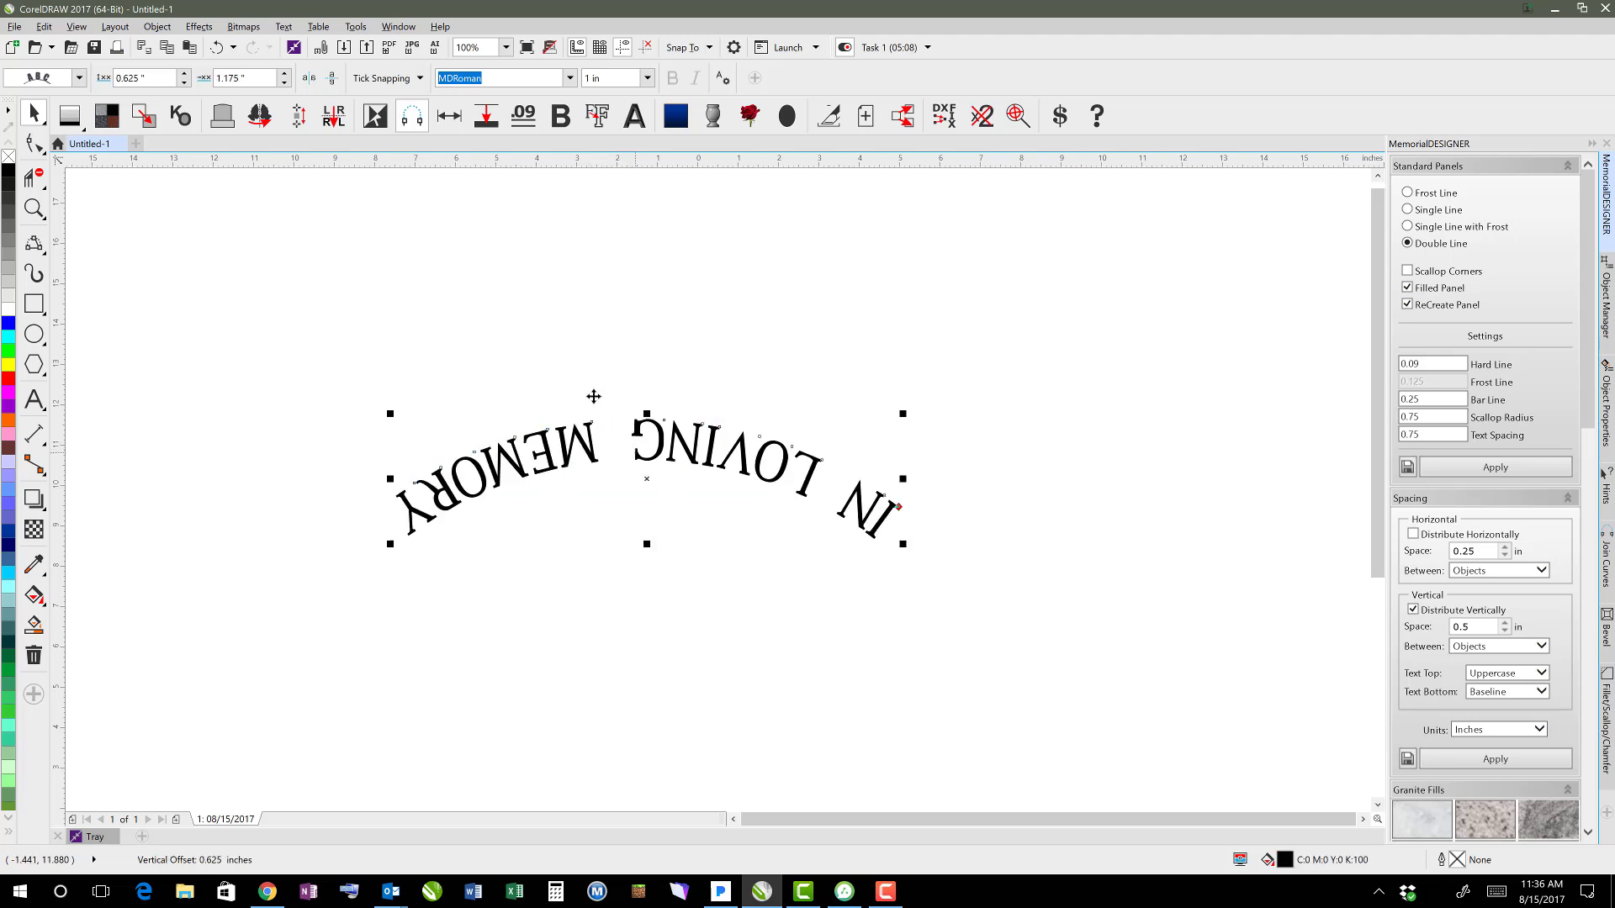
click(328, 80)
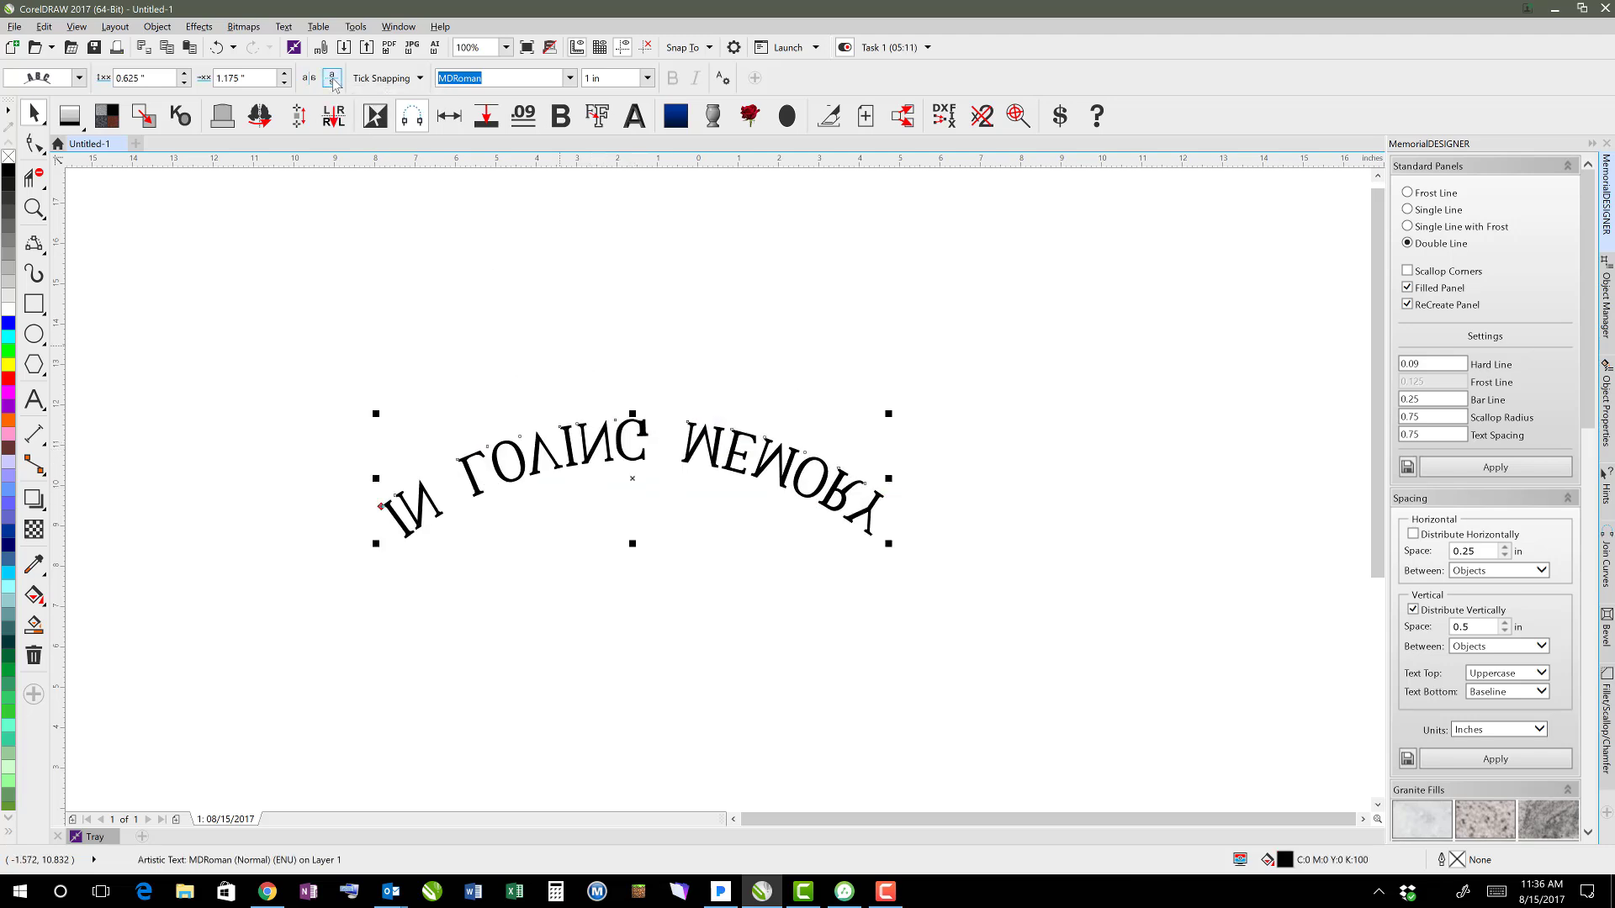
click(334, 80)
drag(594, 427, 598, 473)
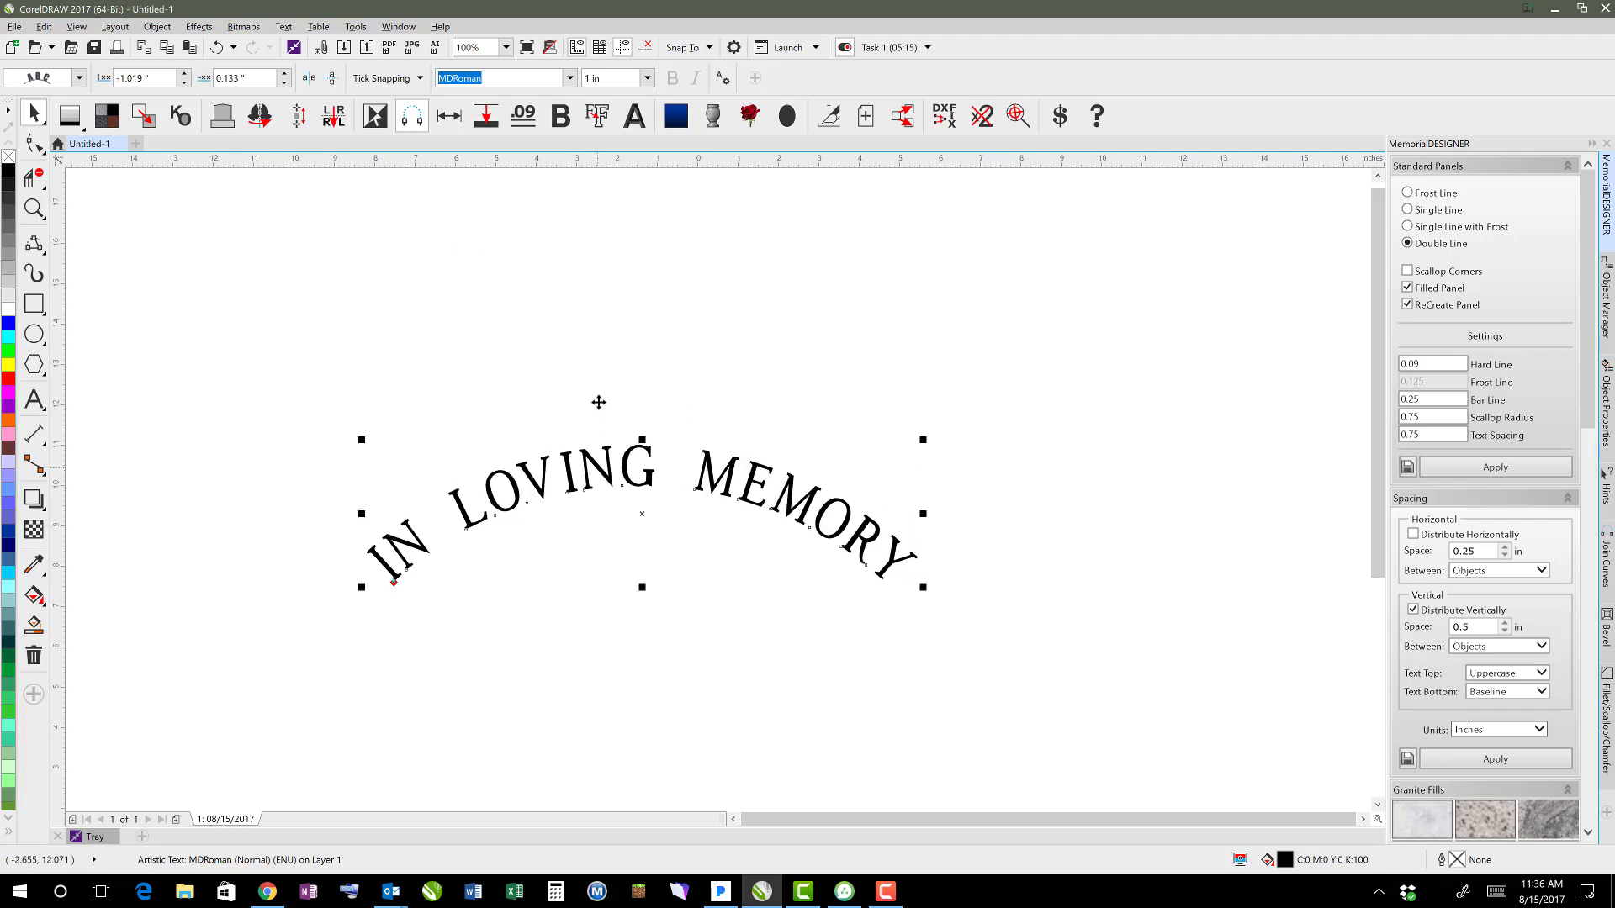
drag(598, 393, 592, 384)
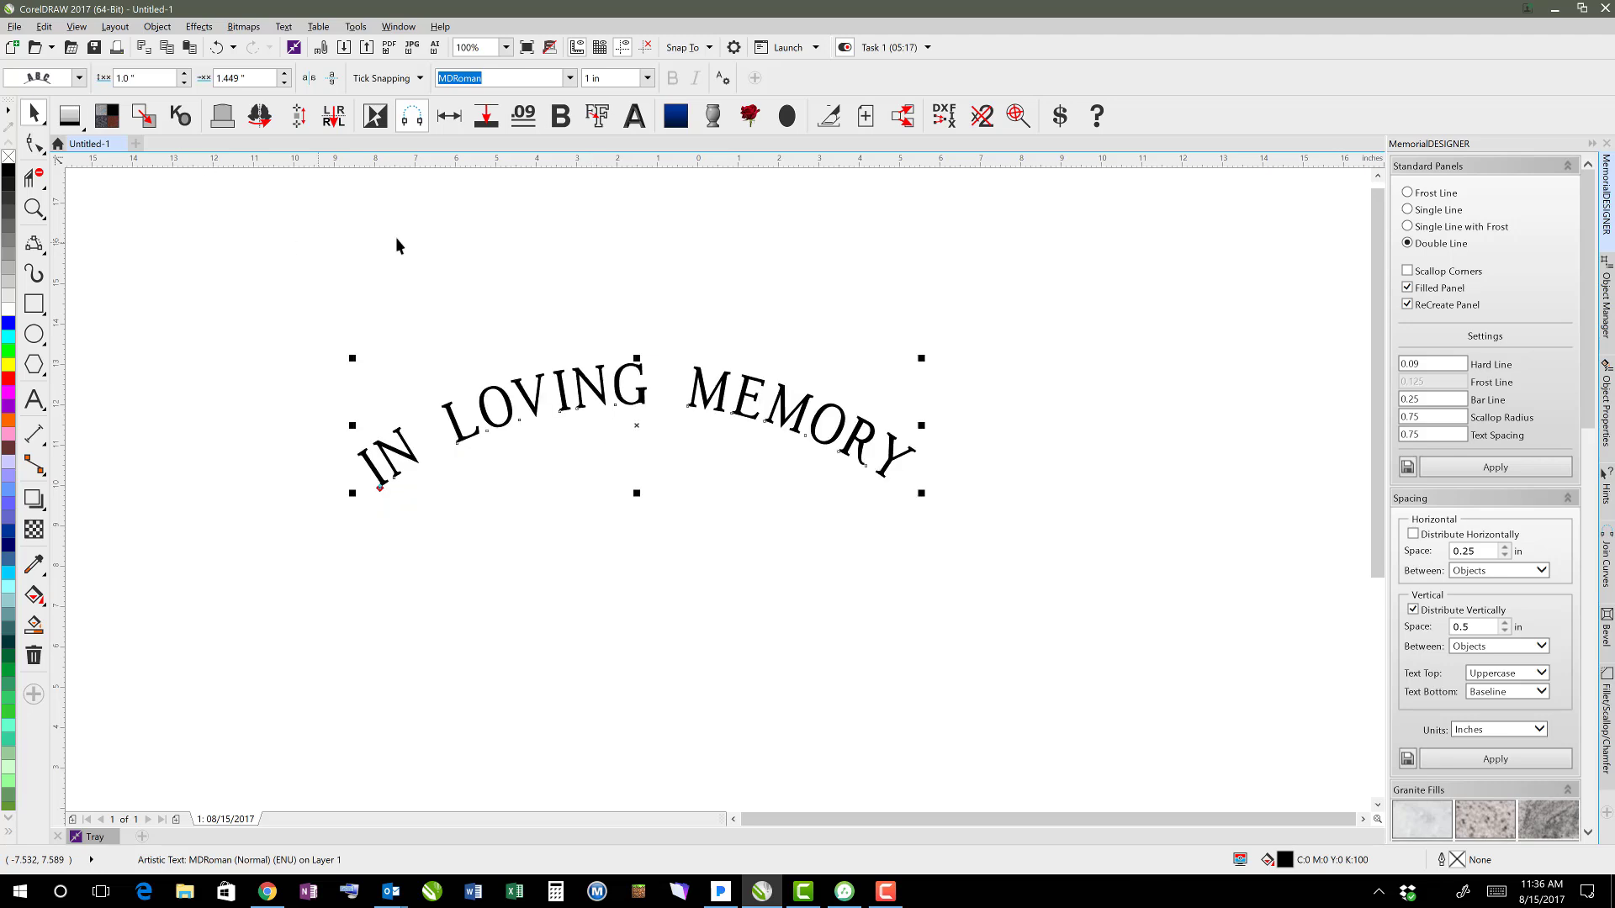
click(138, 446)
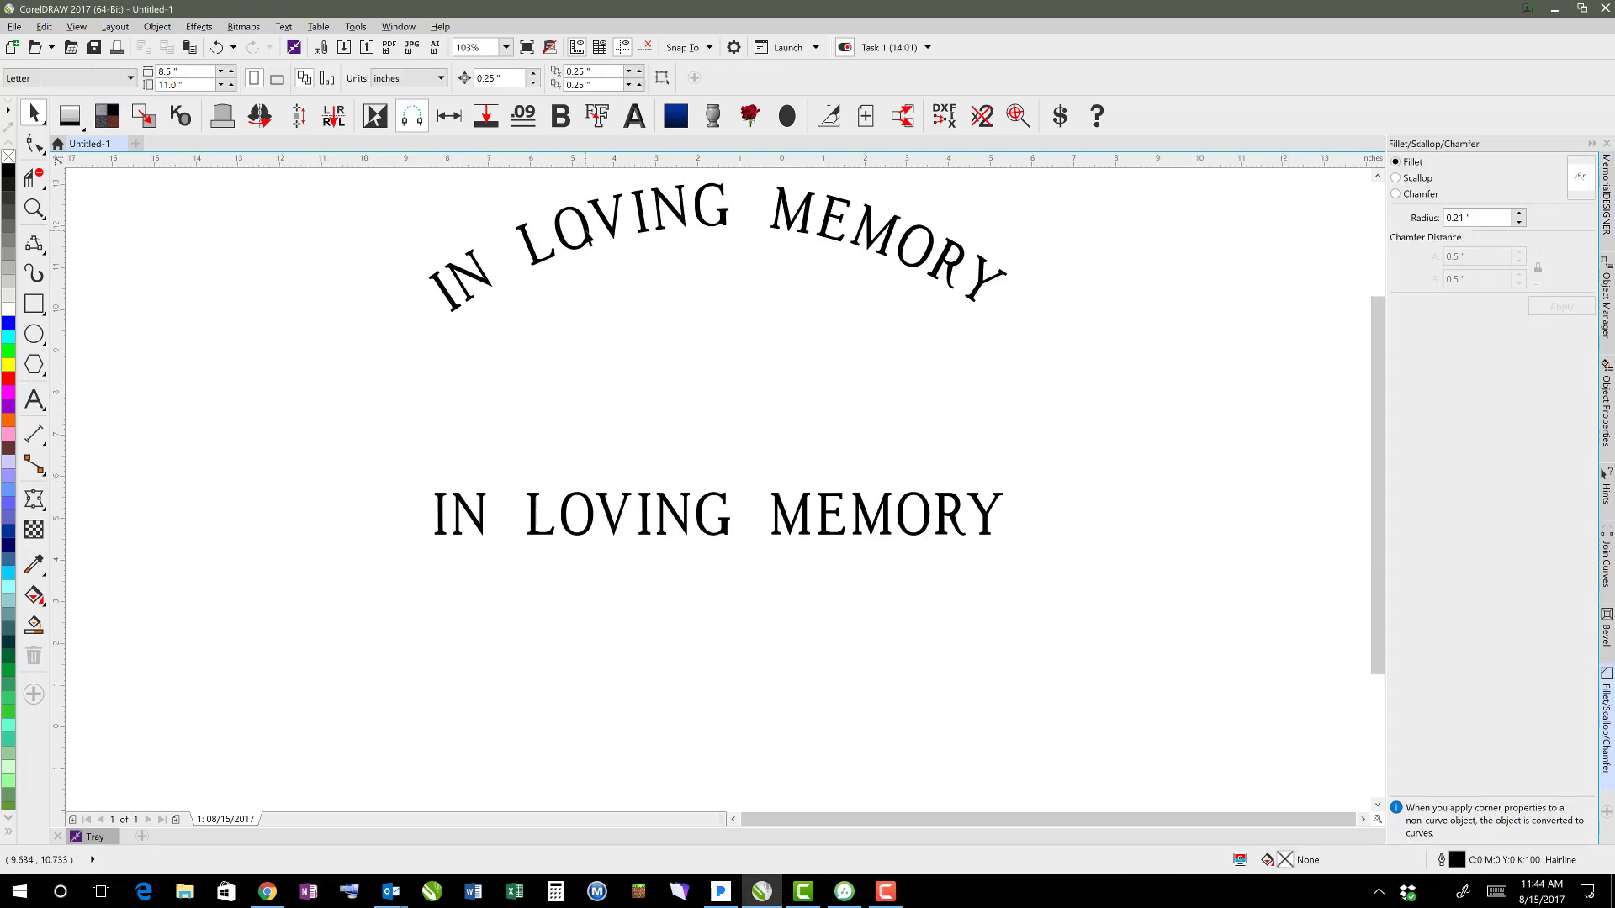
Step: Select the straight IN LOVING MEMORY copy and open Effects > Envelope
click(586, 237)
click(658, 407)
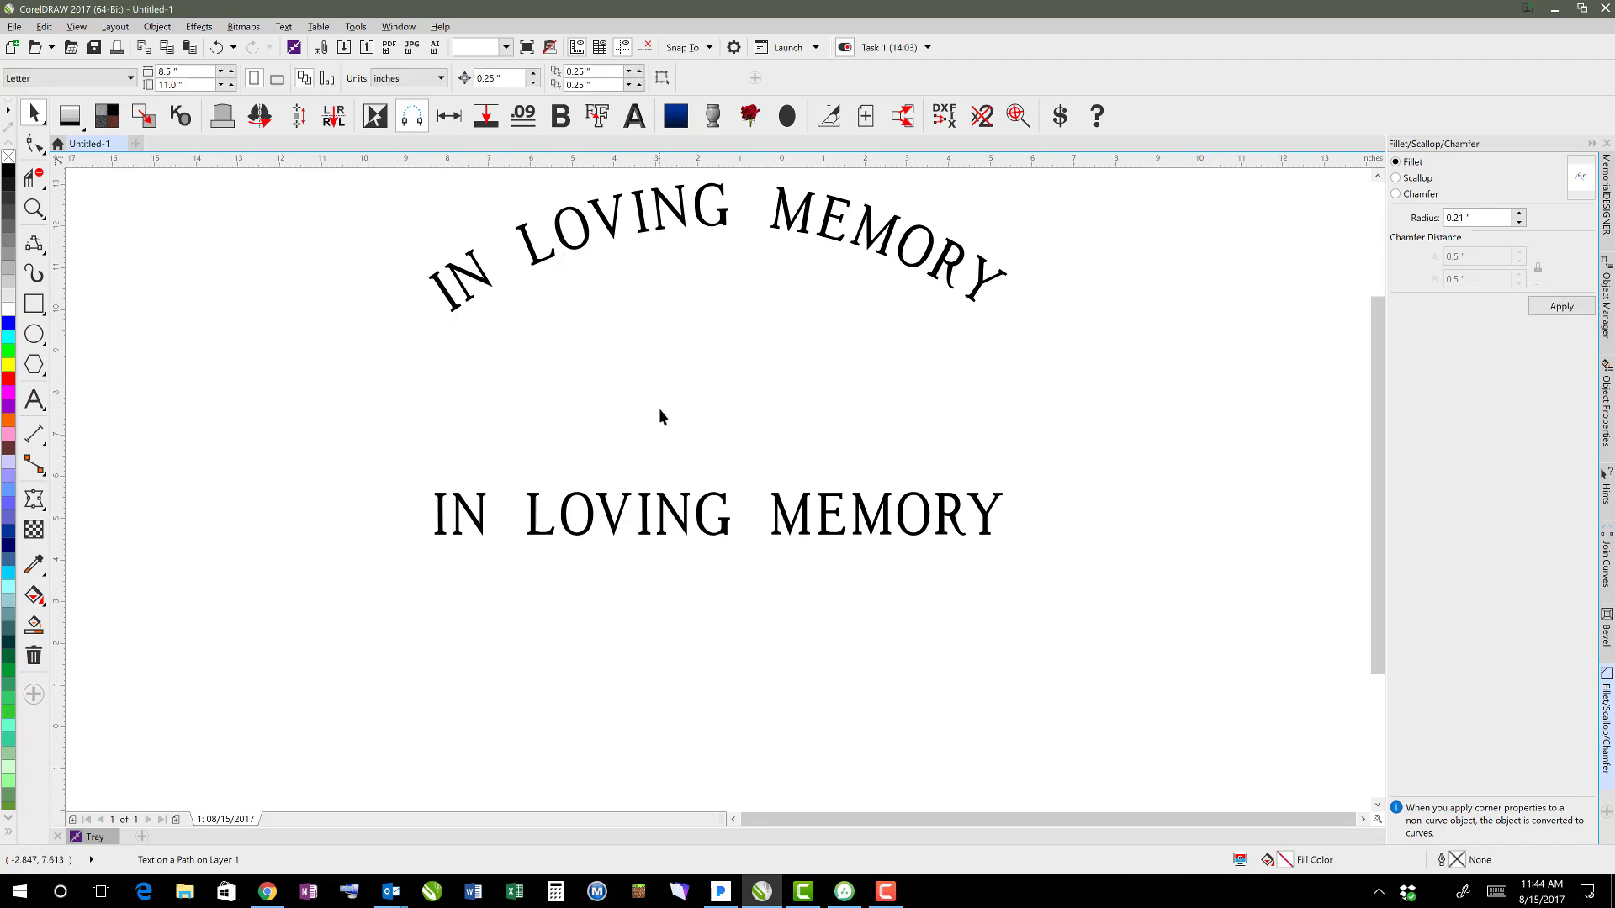
click(644, 519)
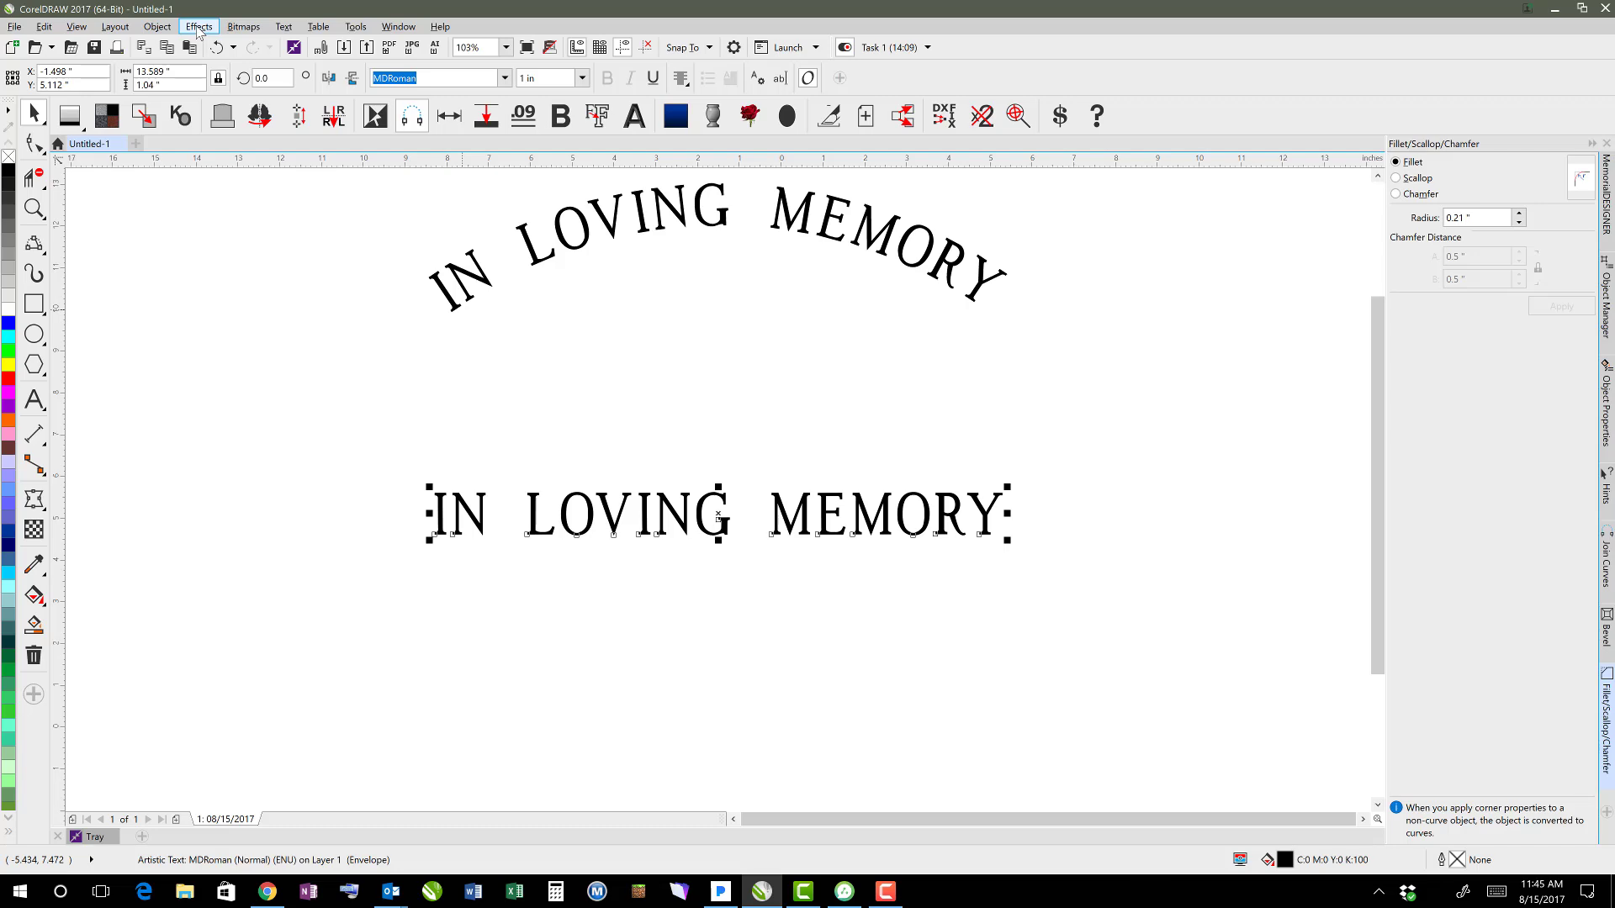
click(199, 29)
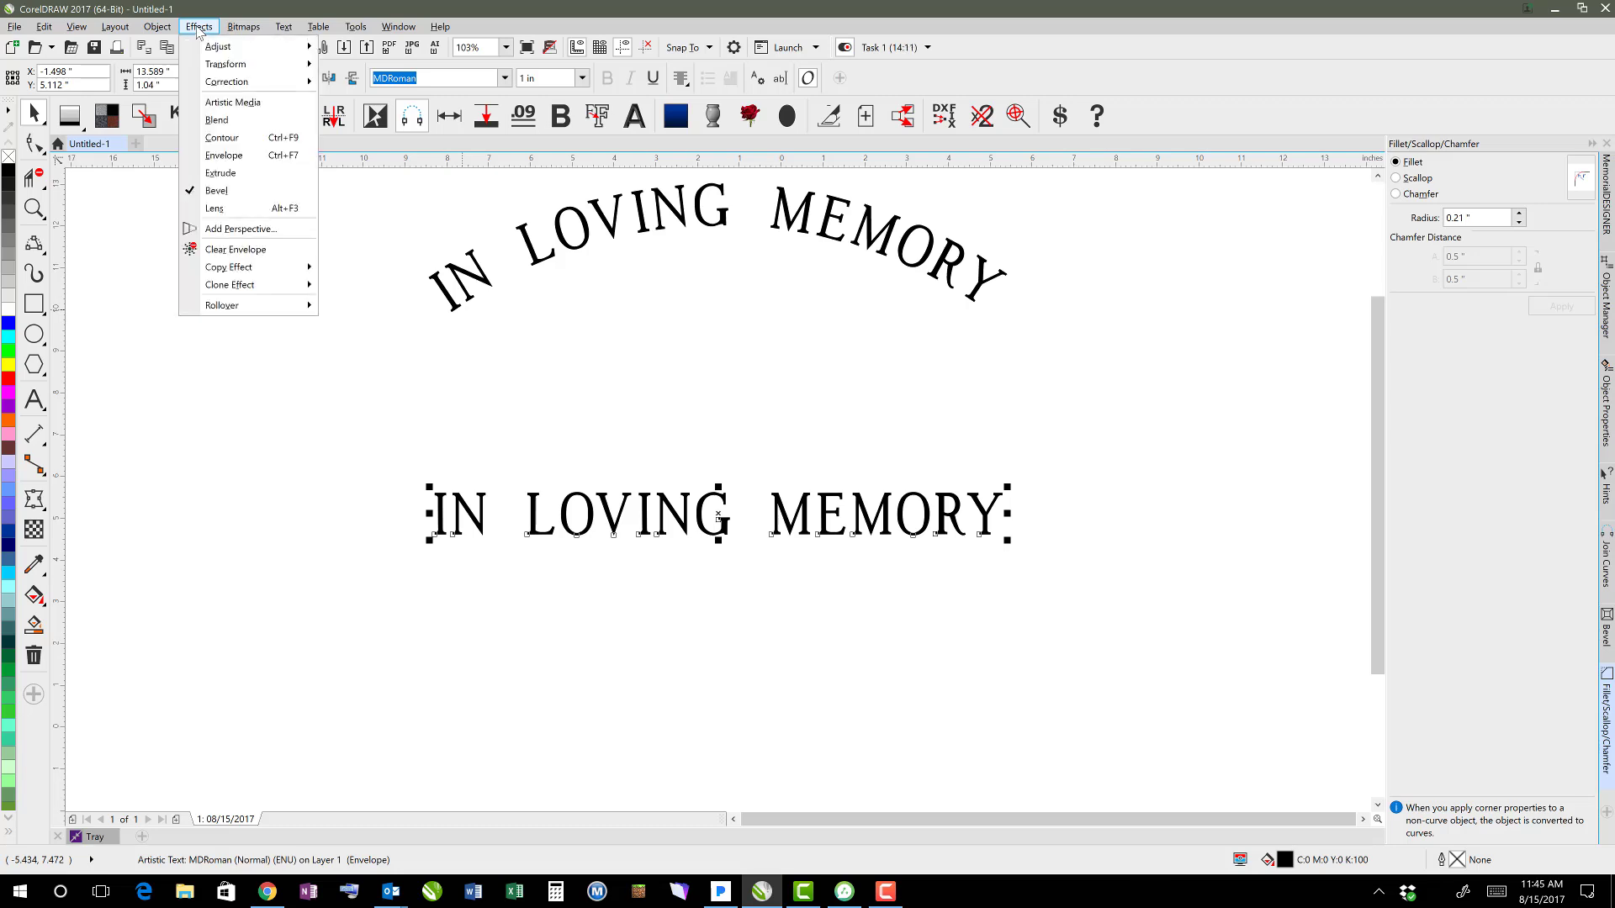
click(223, 157)
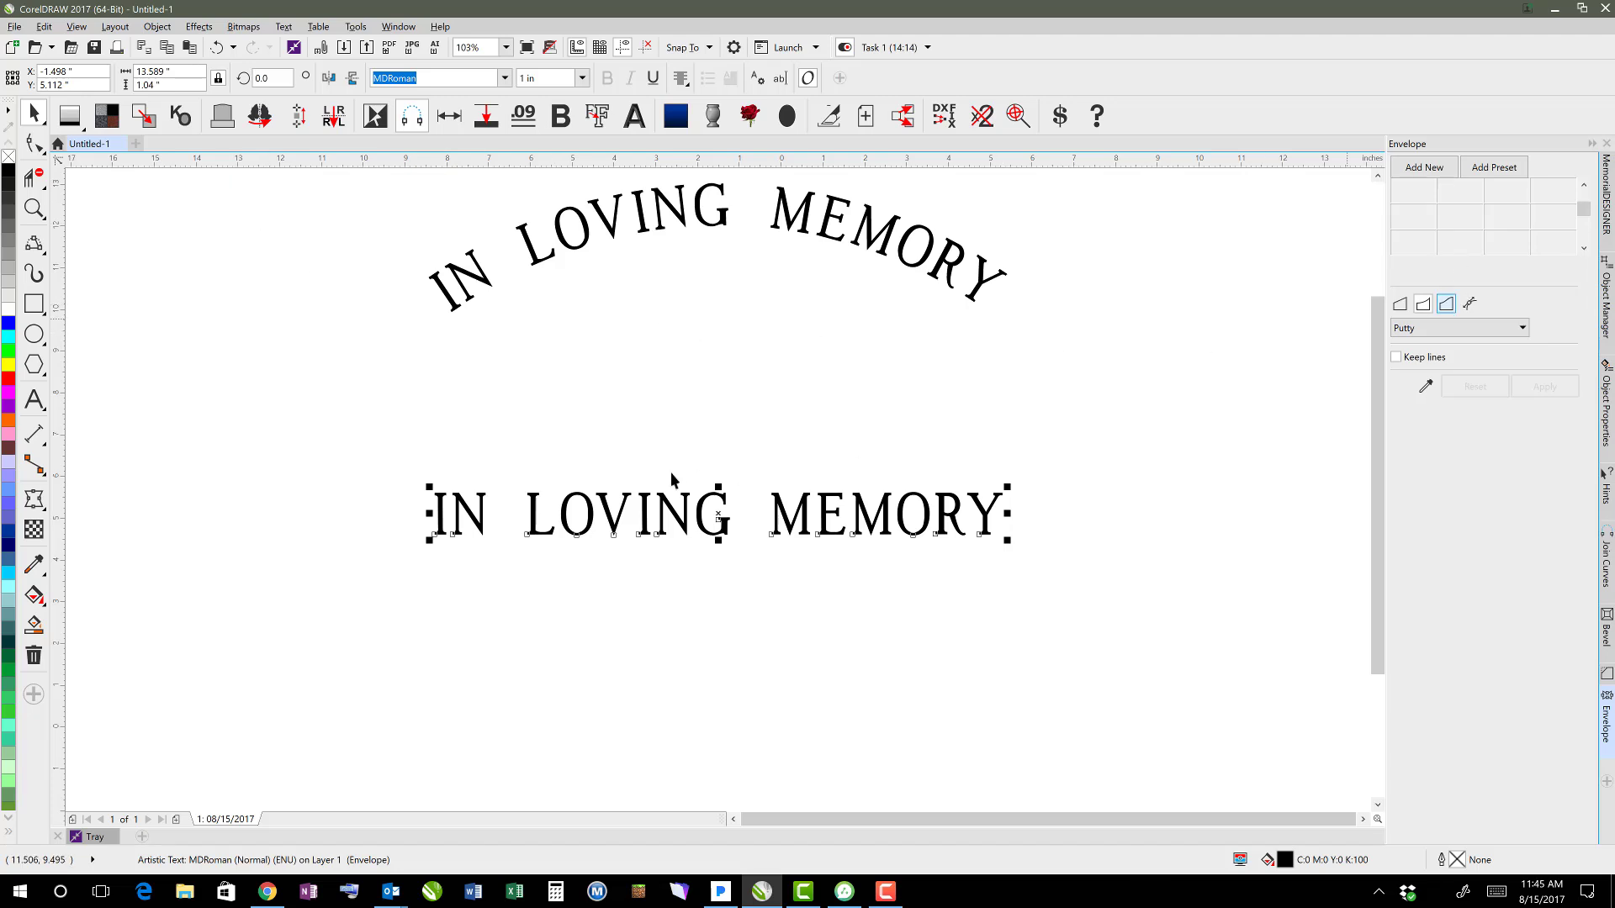
click(34, 143)
click(664, 485)
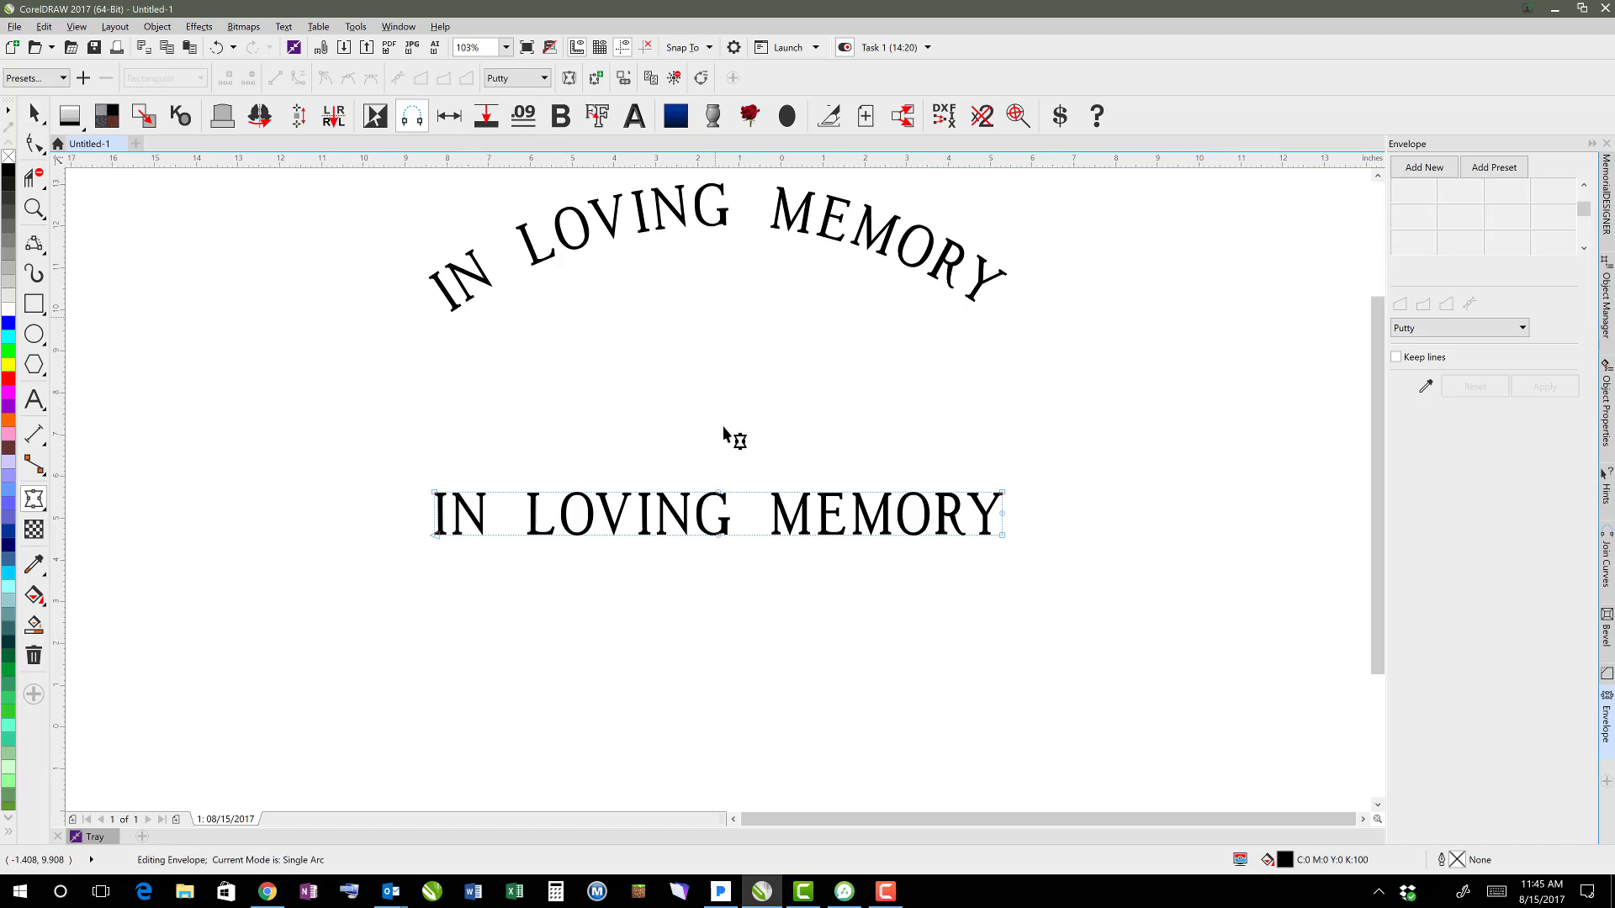
click(1426, 168)
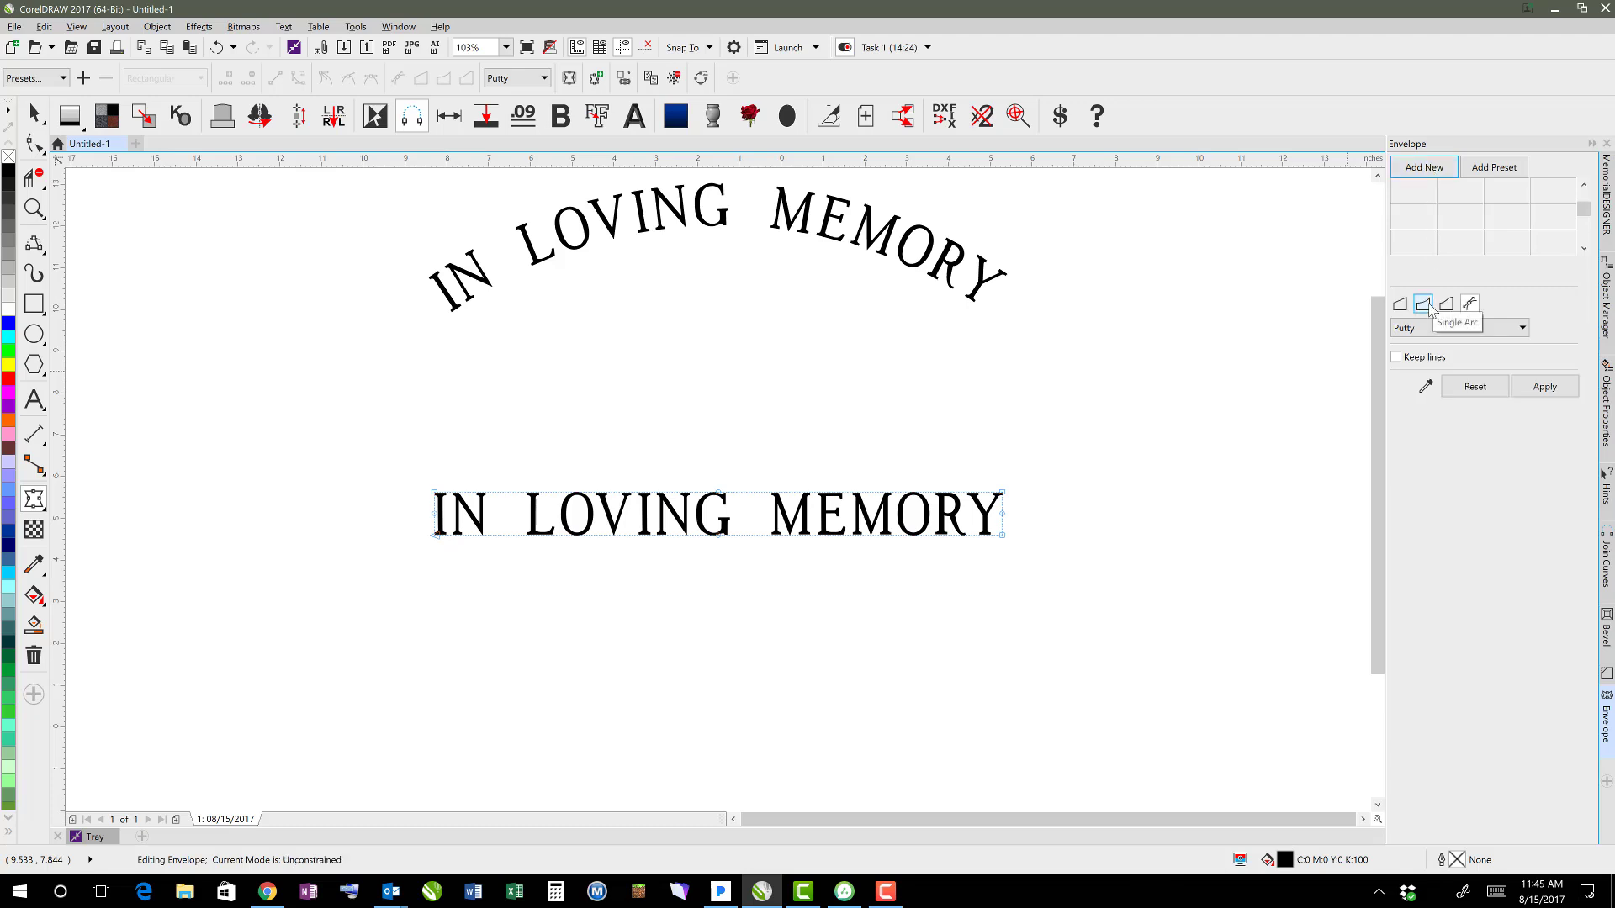
click(1429, 309)
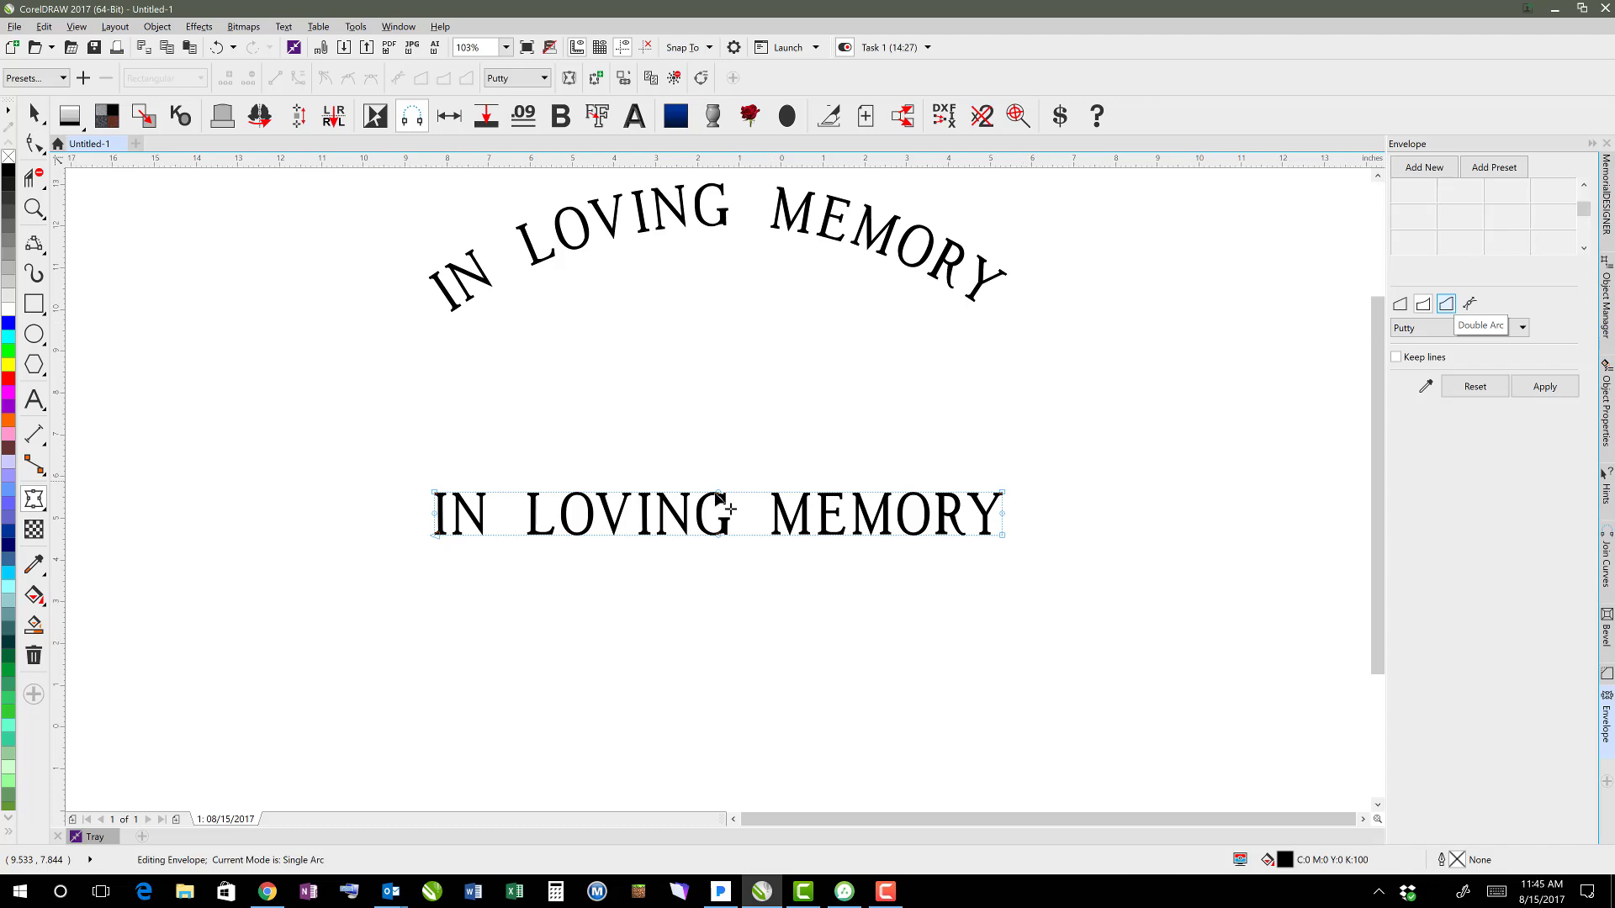
drag(721, 497, 716, 410)
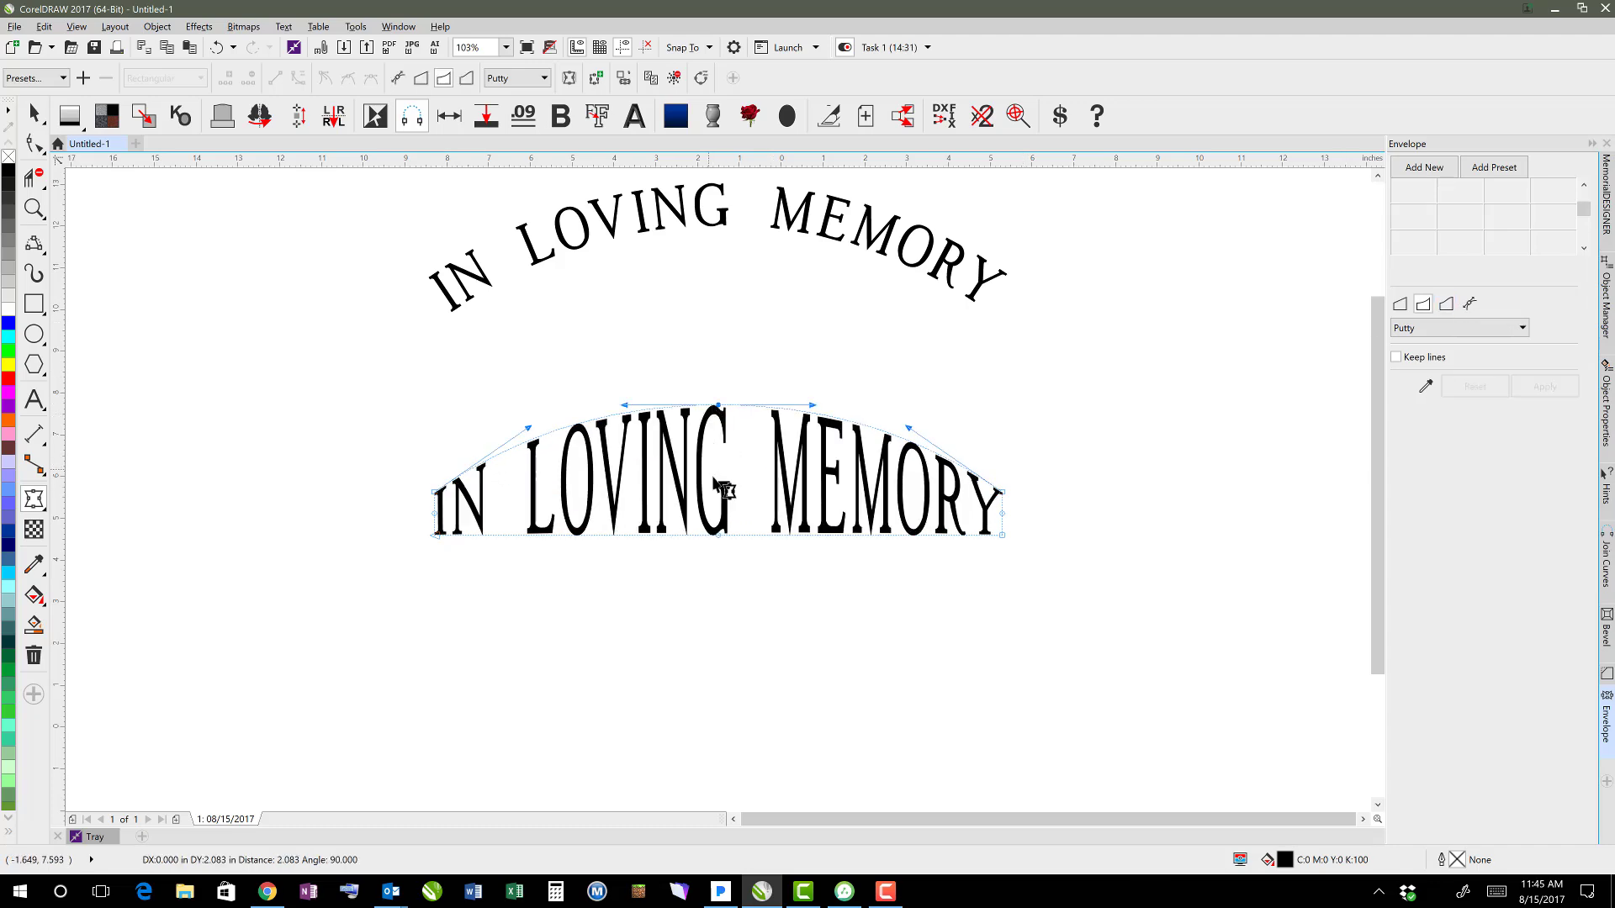
key(ctrl+z)
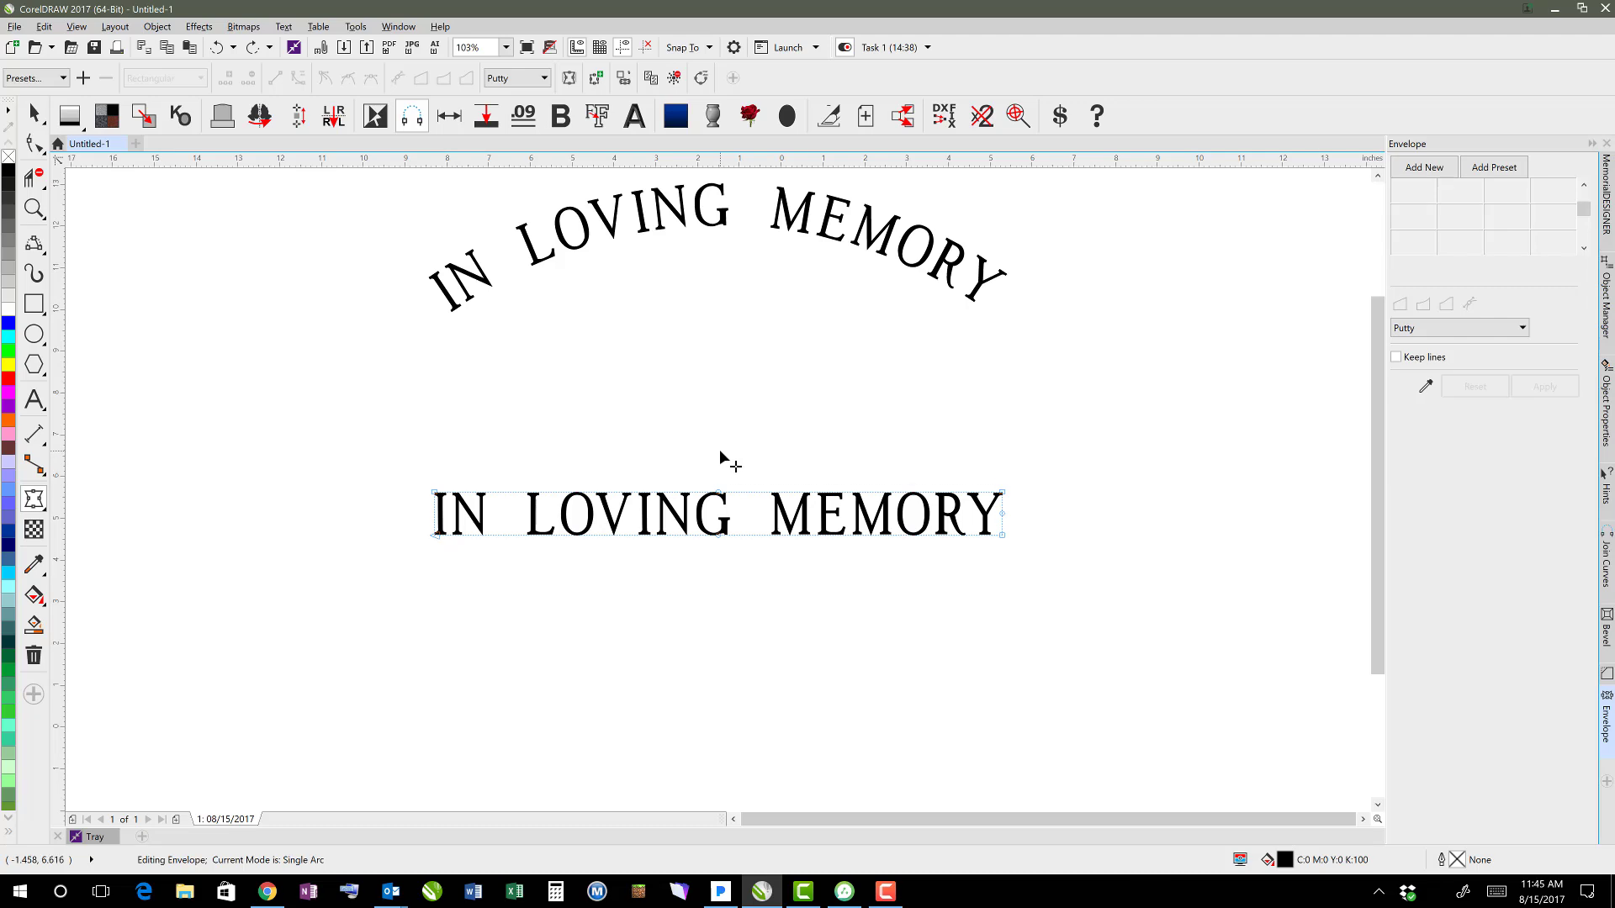
click(721, 494)
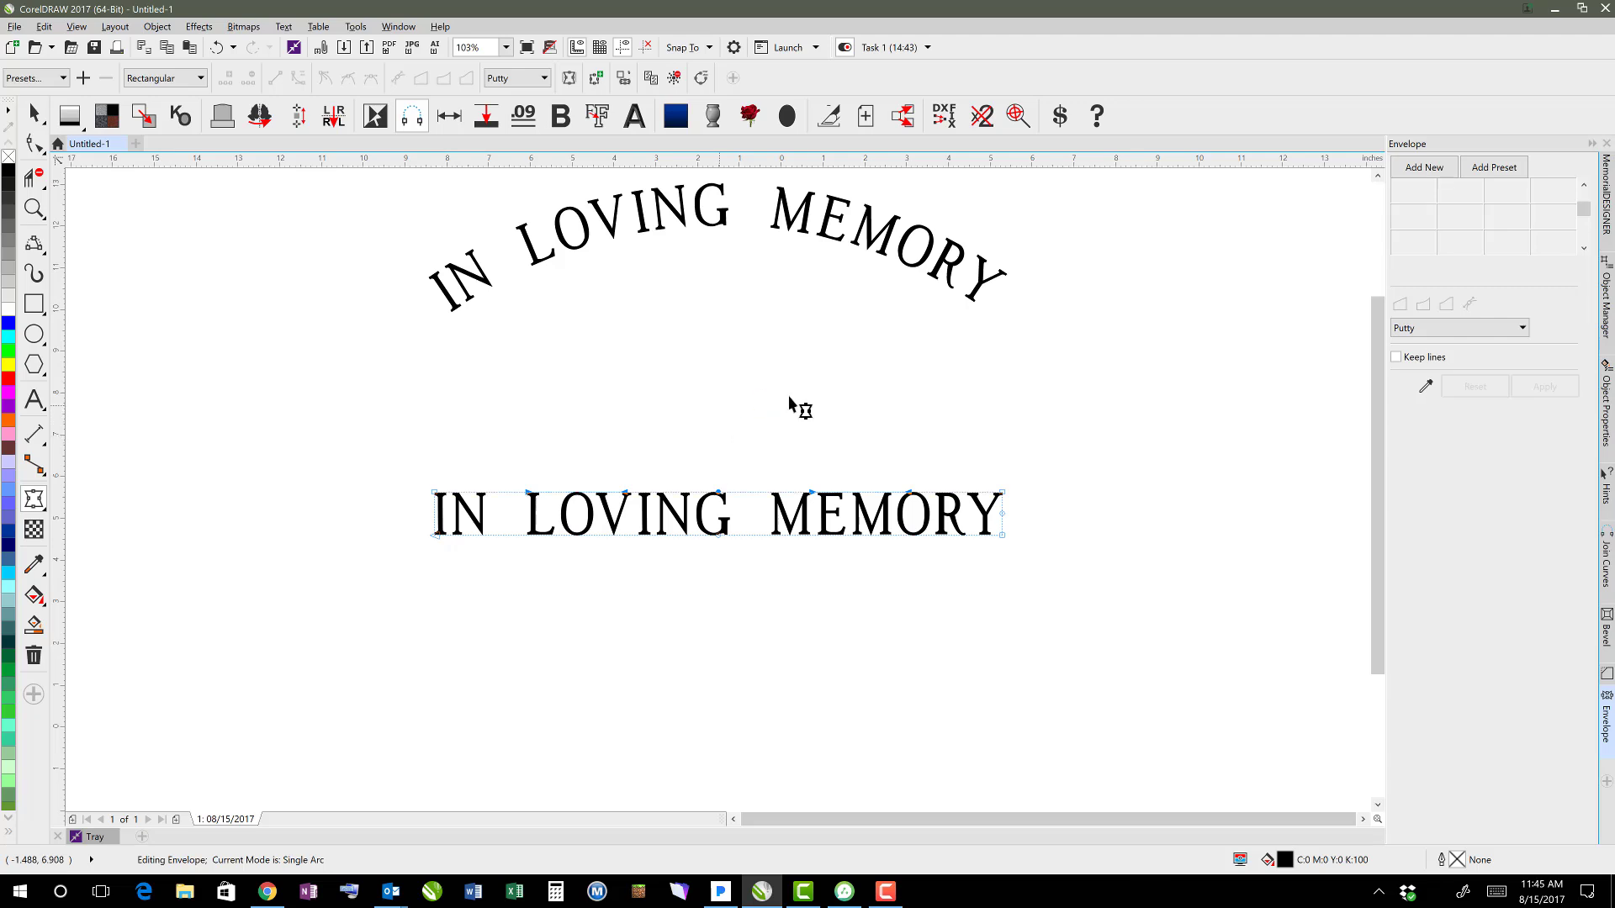
click(1418, 169)
click(1423, 306)
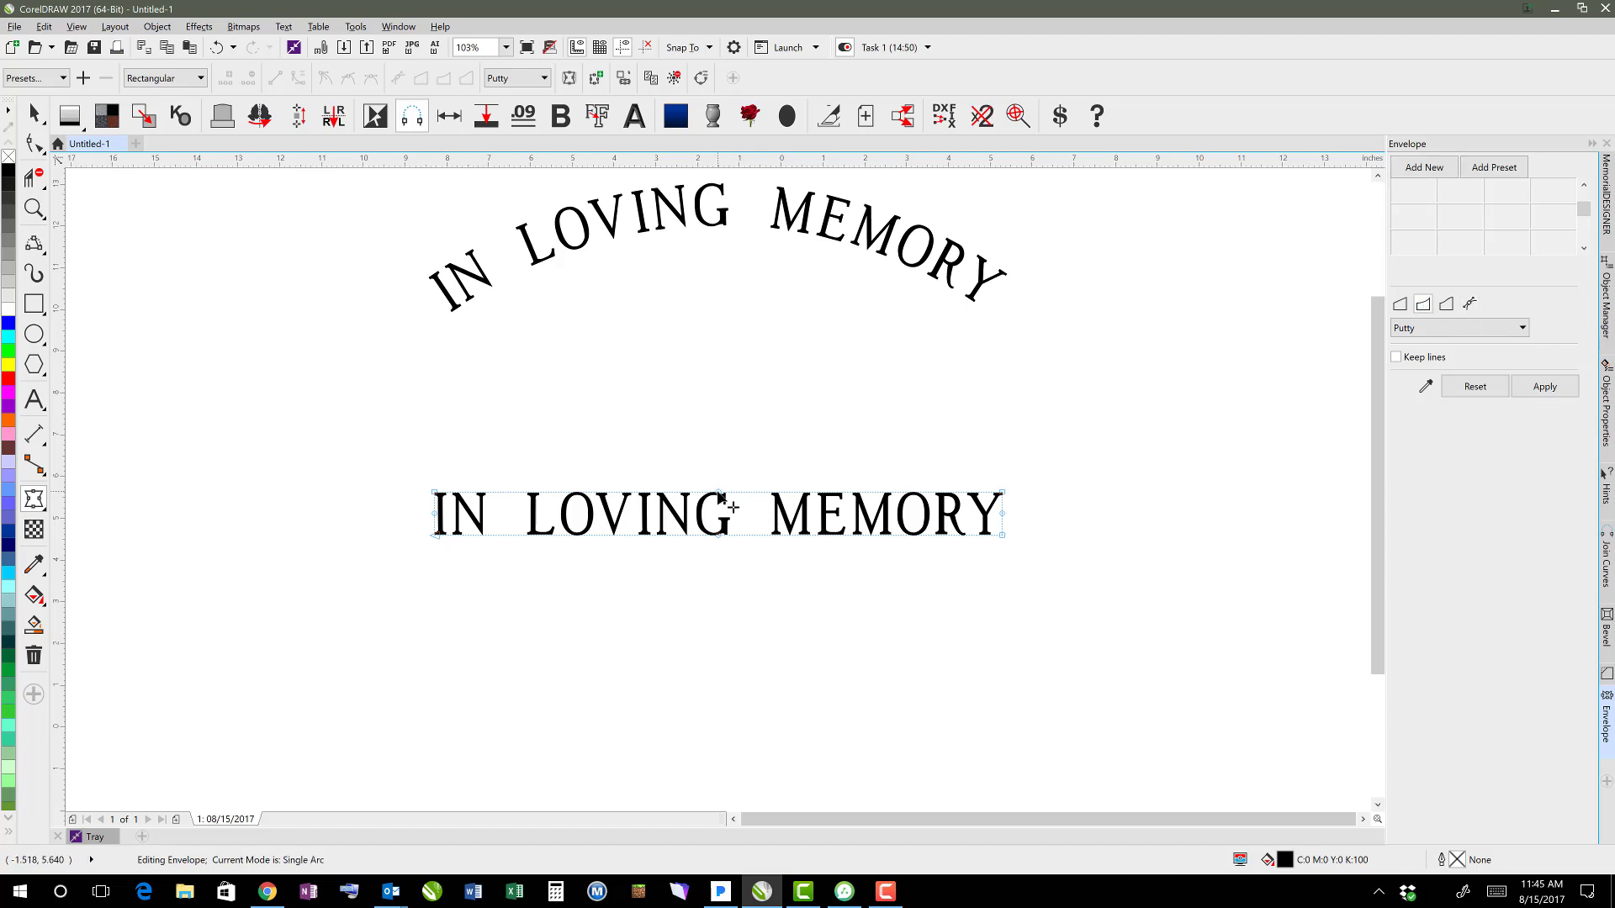
drag(718, 492, 715, 373)
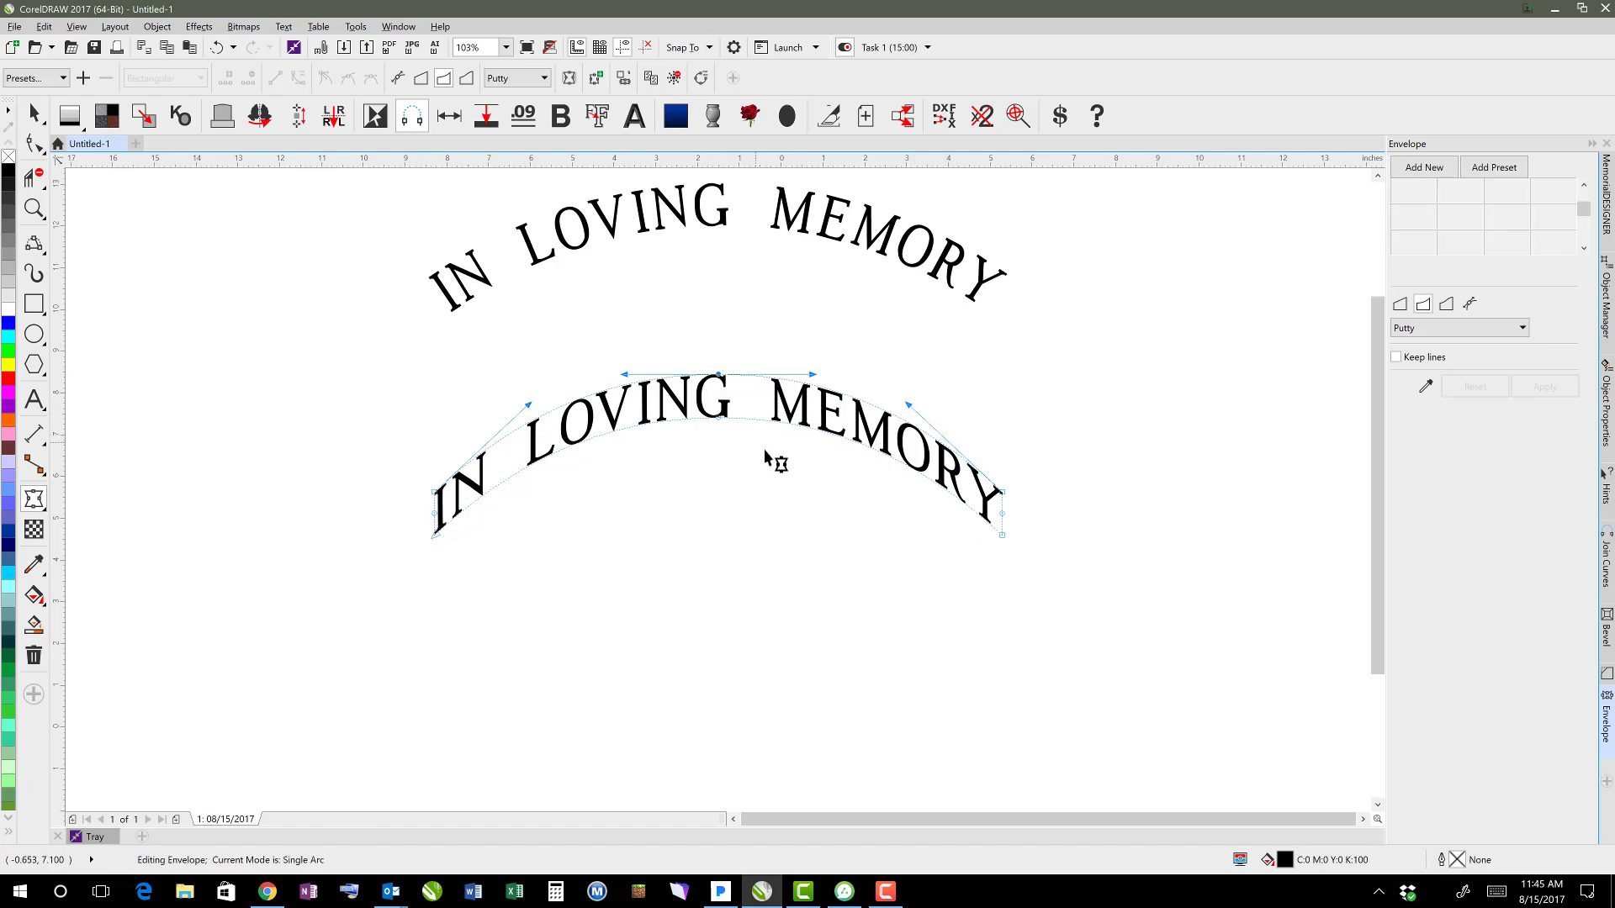
key(ctrl+z)
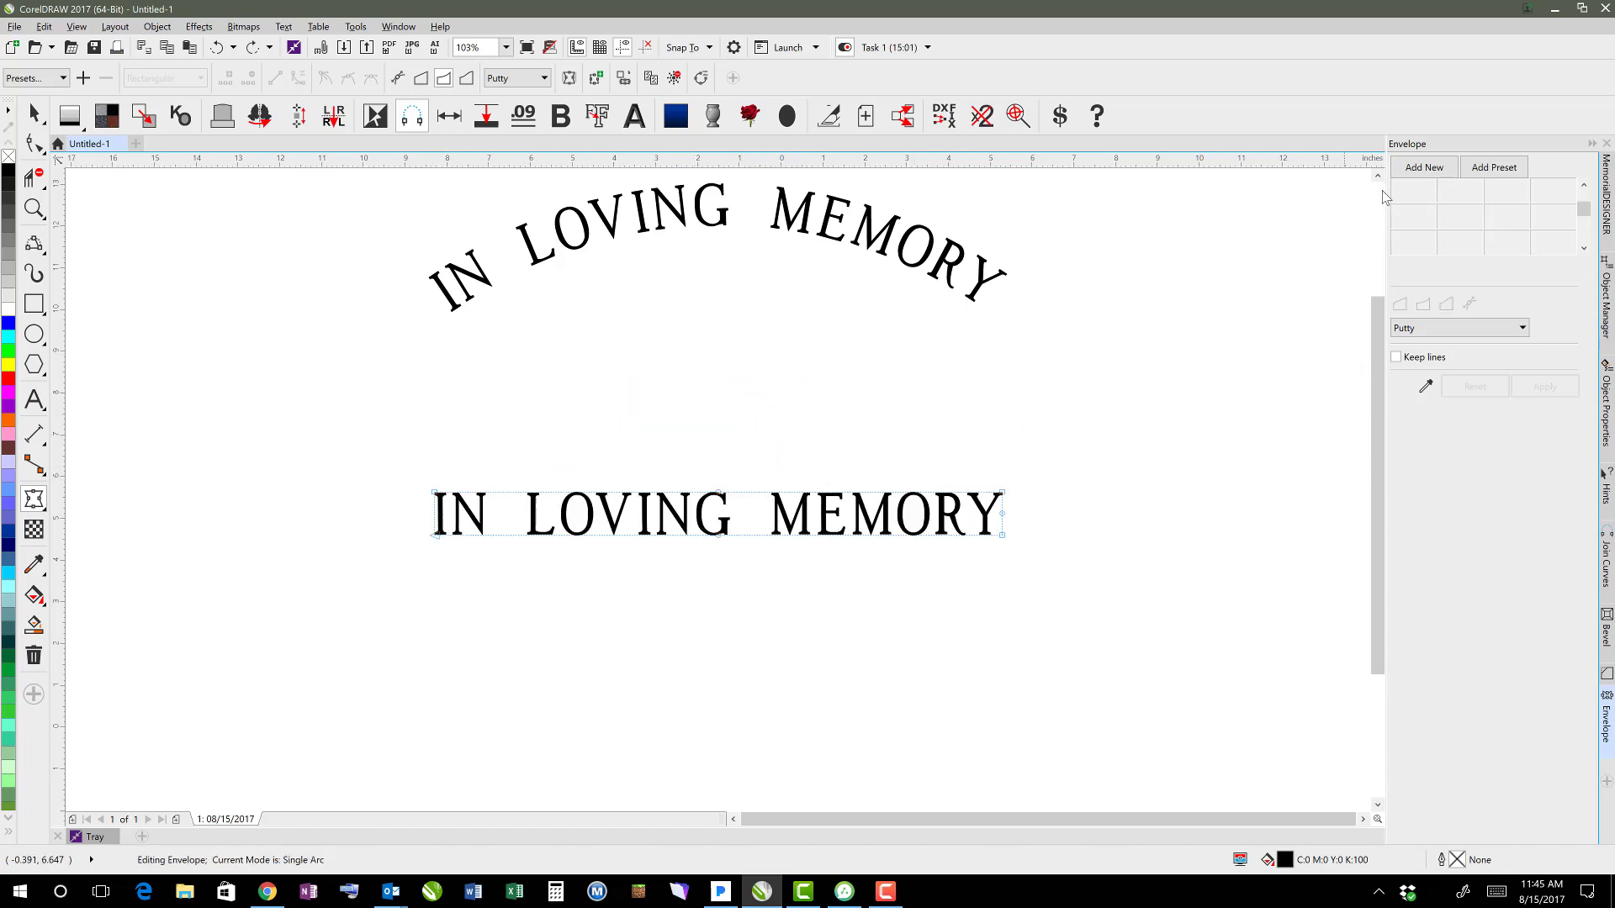
click(1423, 167)
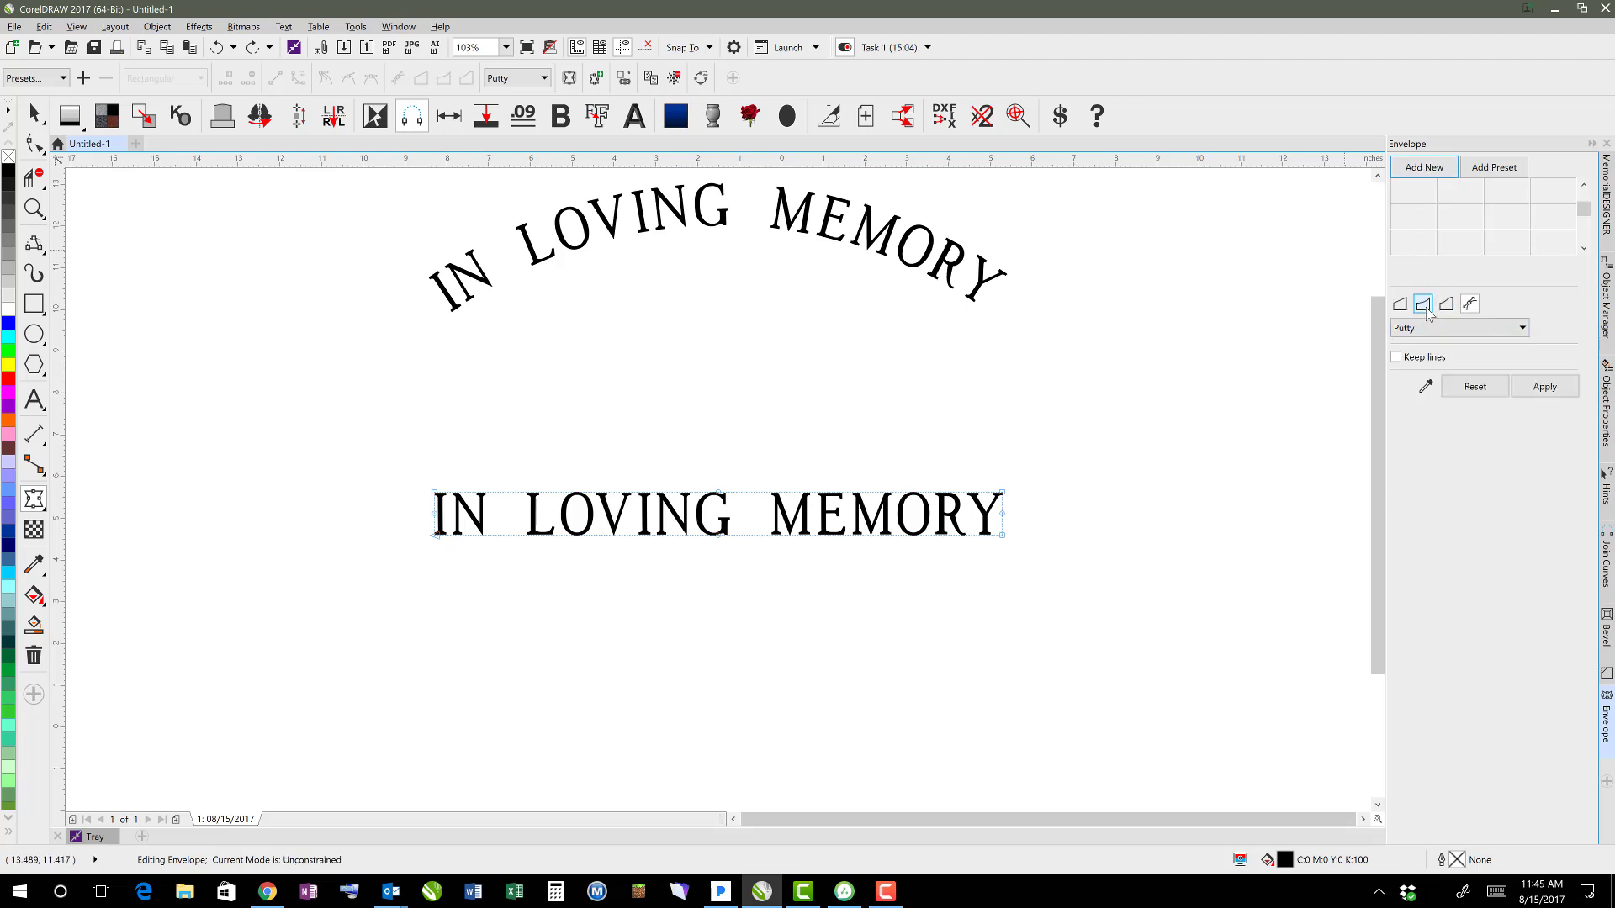
click(1423, 304)
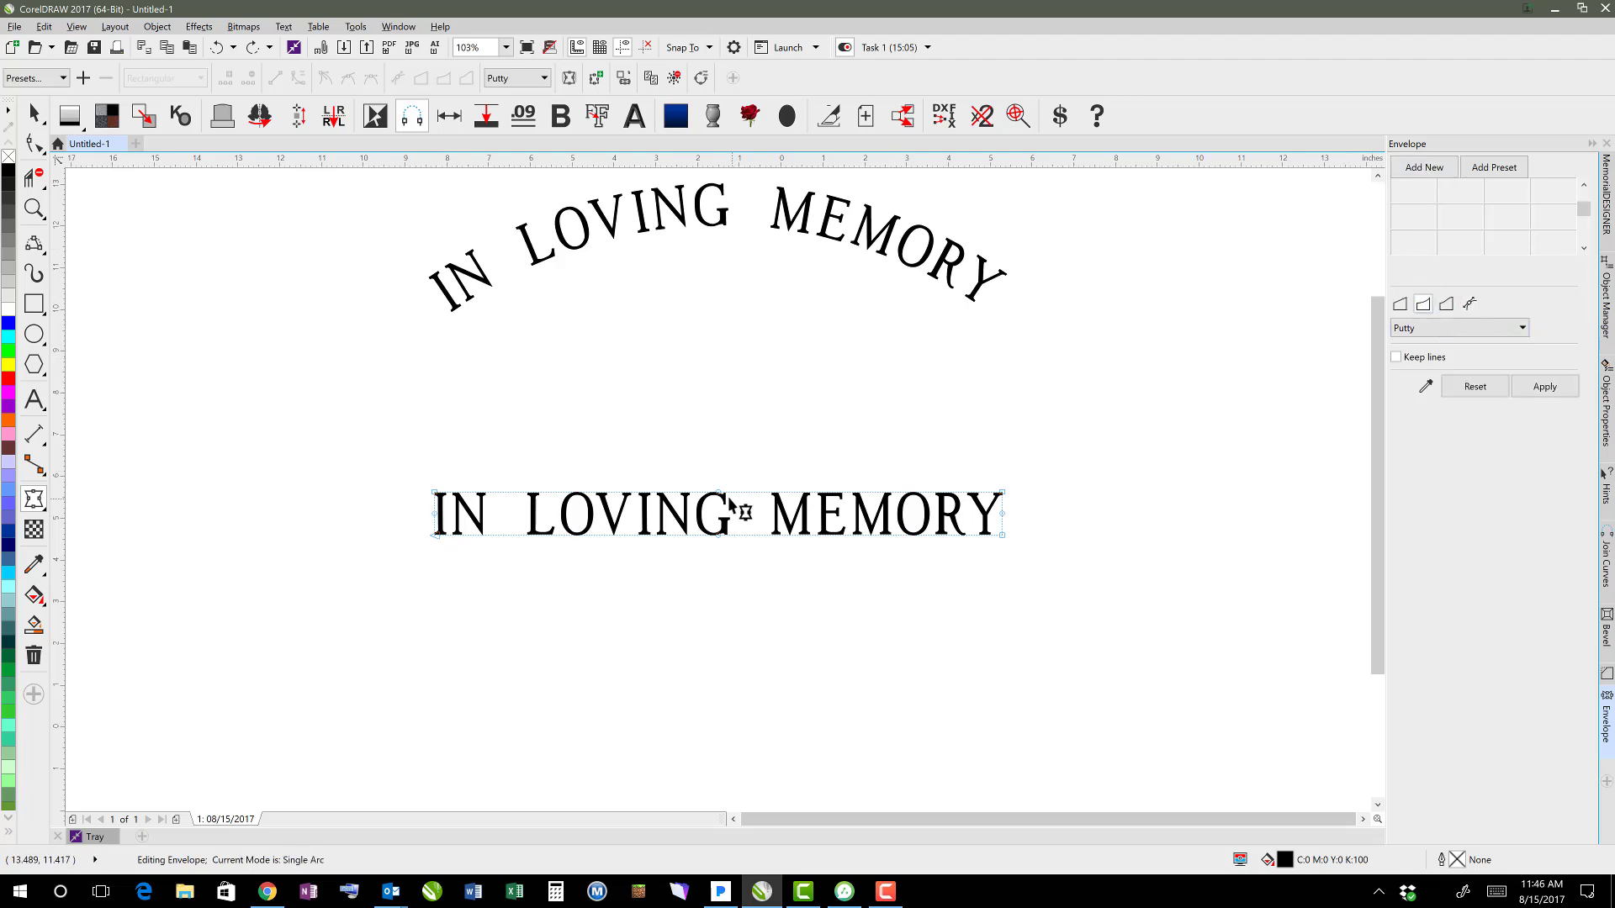
drag(719, 494, 722, 414)
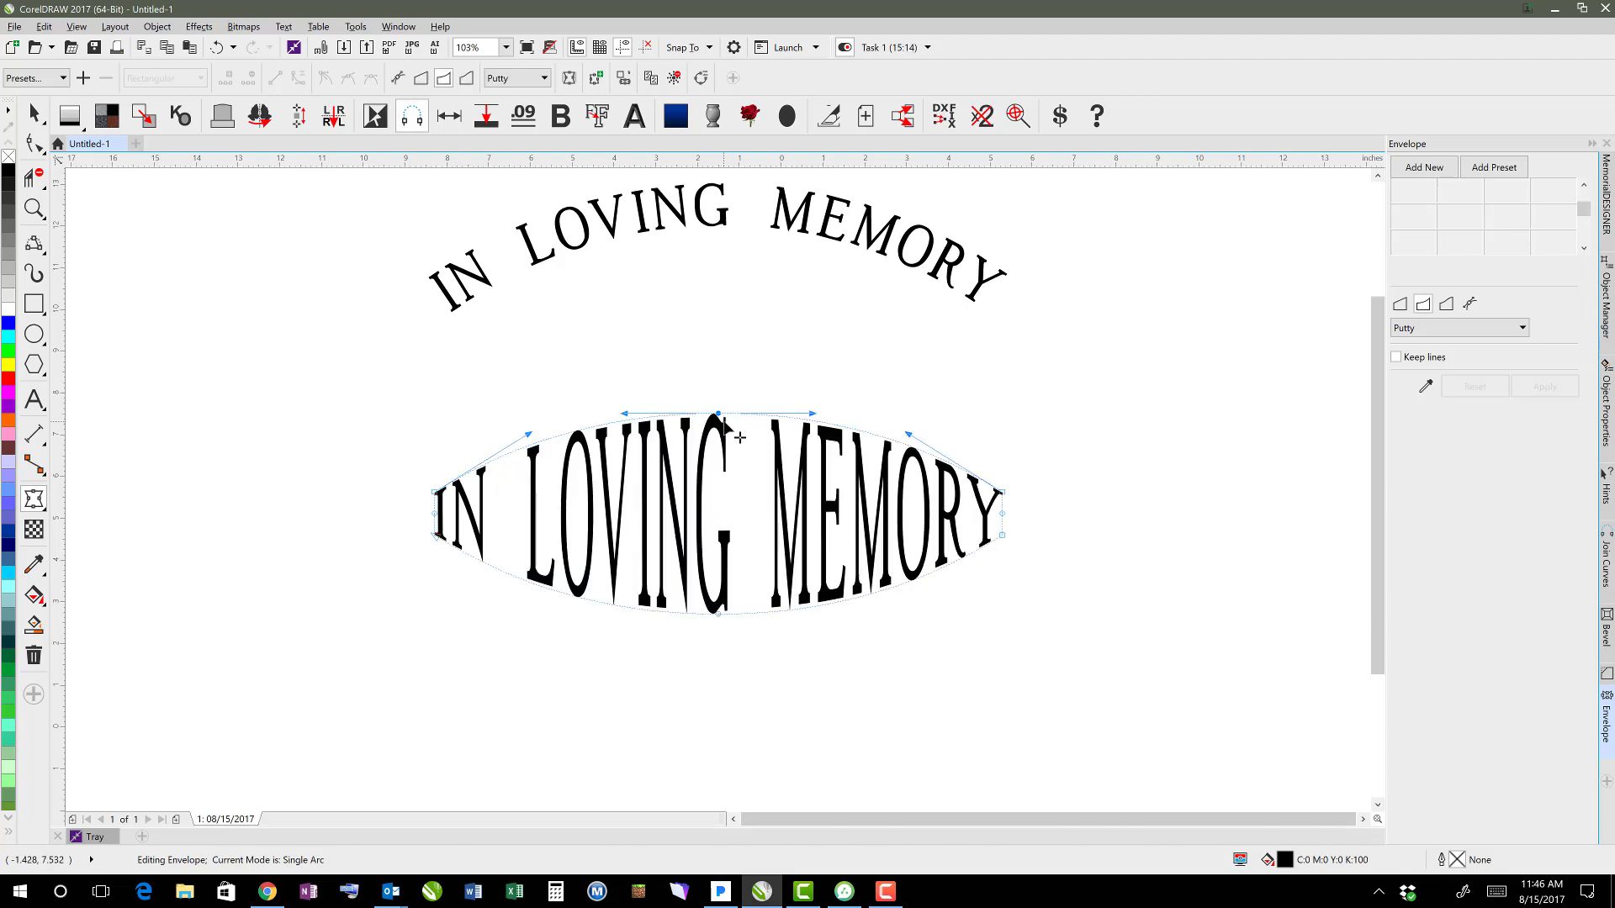
key(ctrl+z)
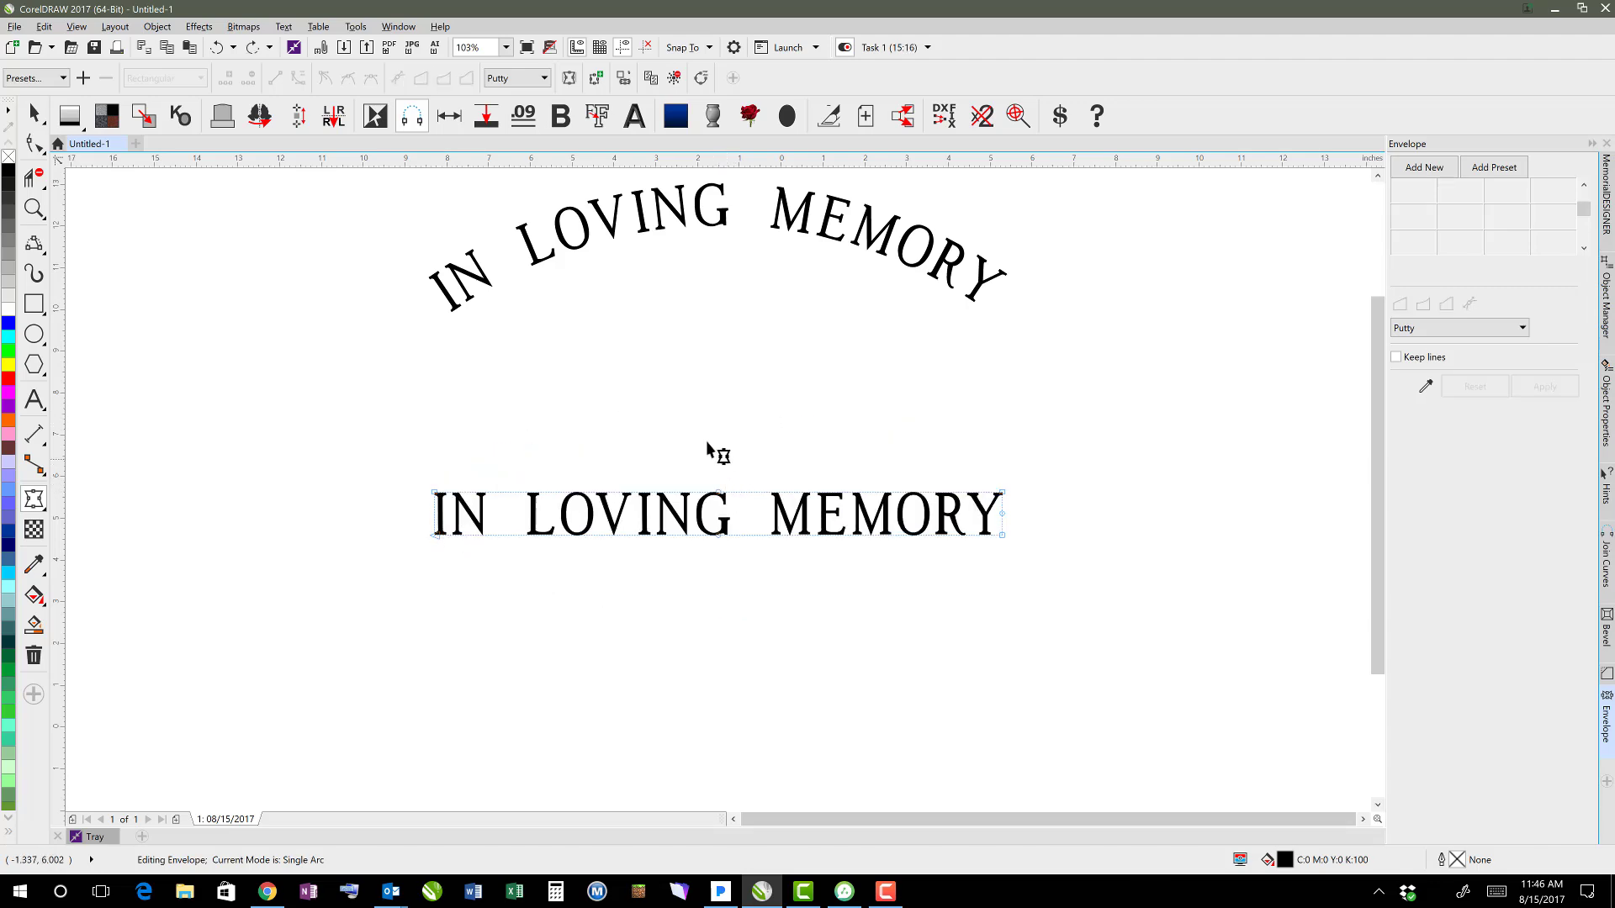
click(1423, 166)
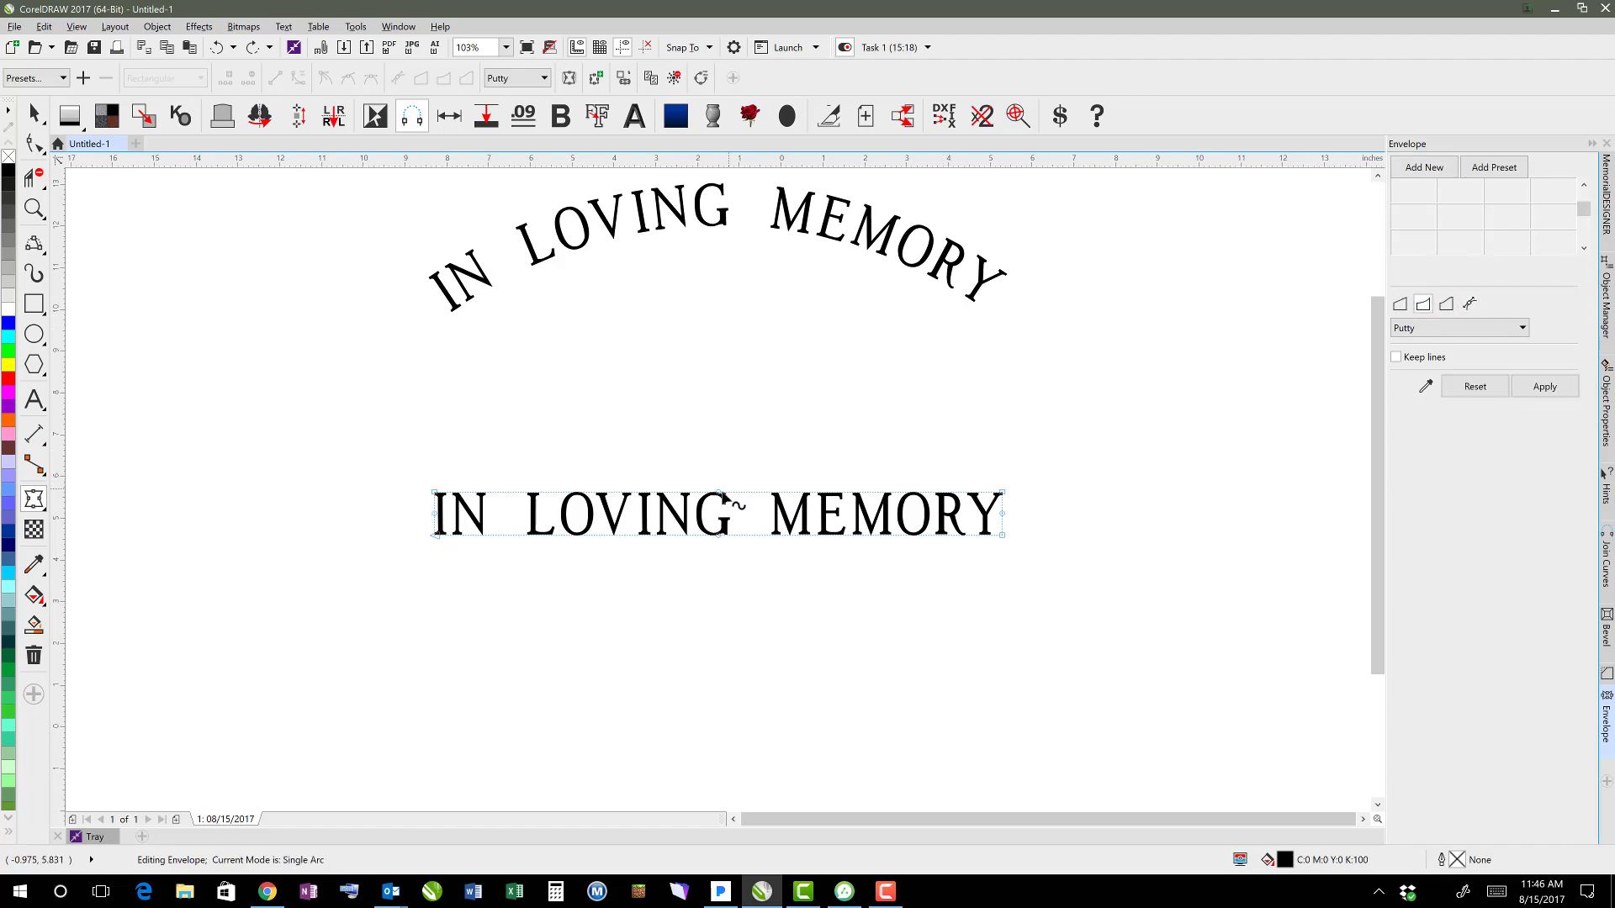
drag(723, 492, 728, 392)
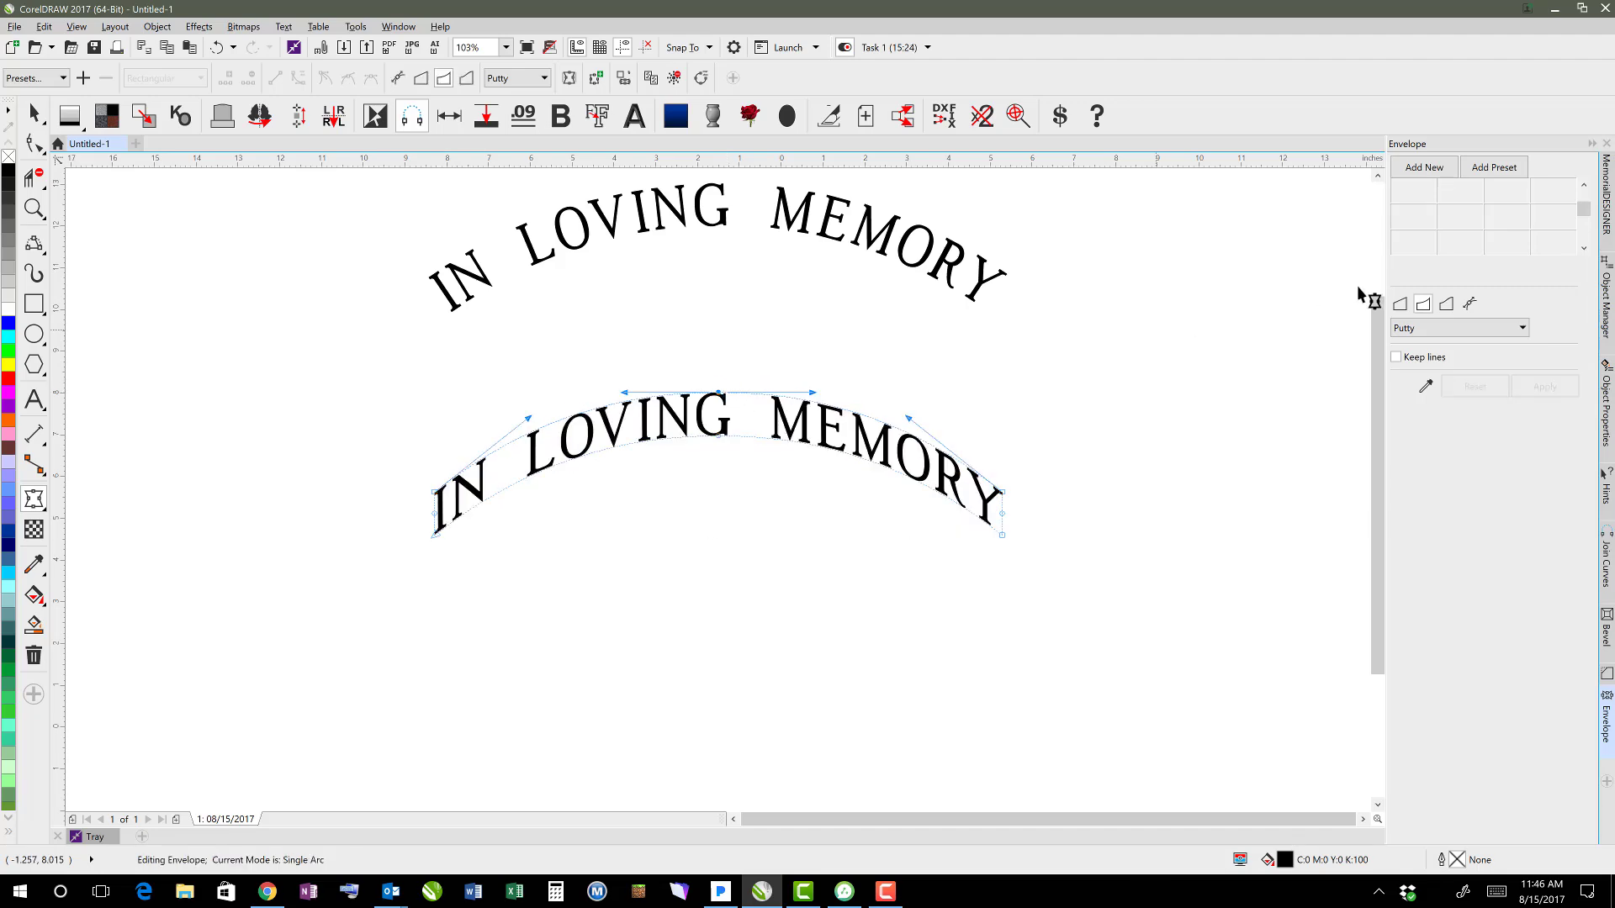
key(ctrl+z)
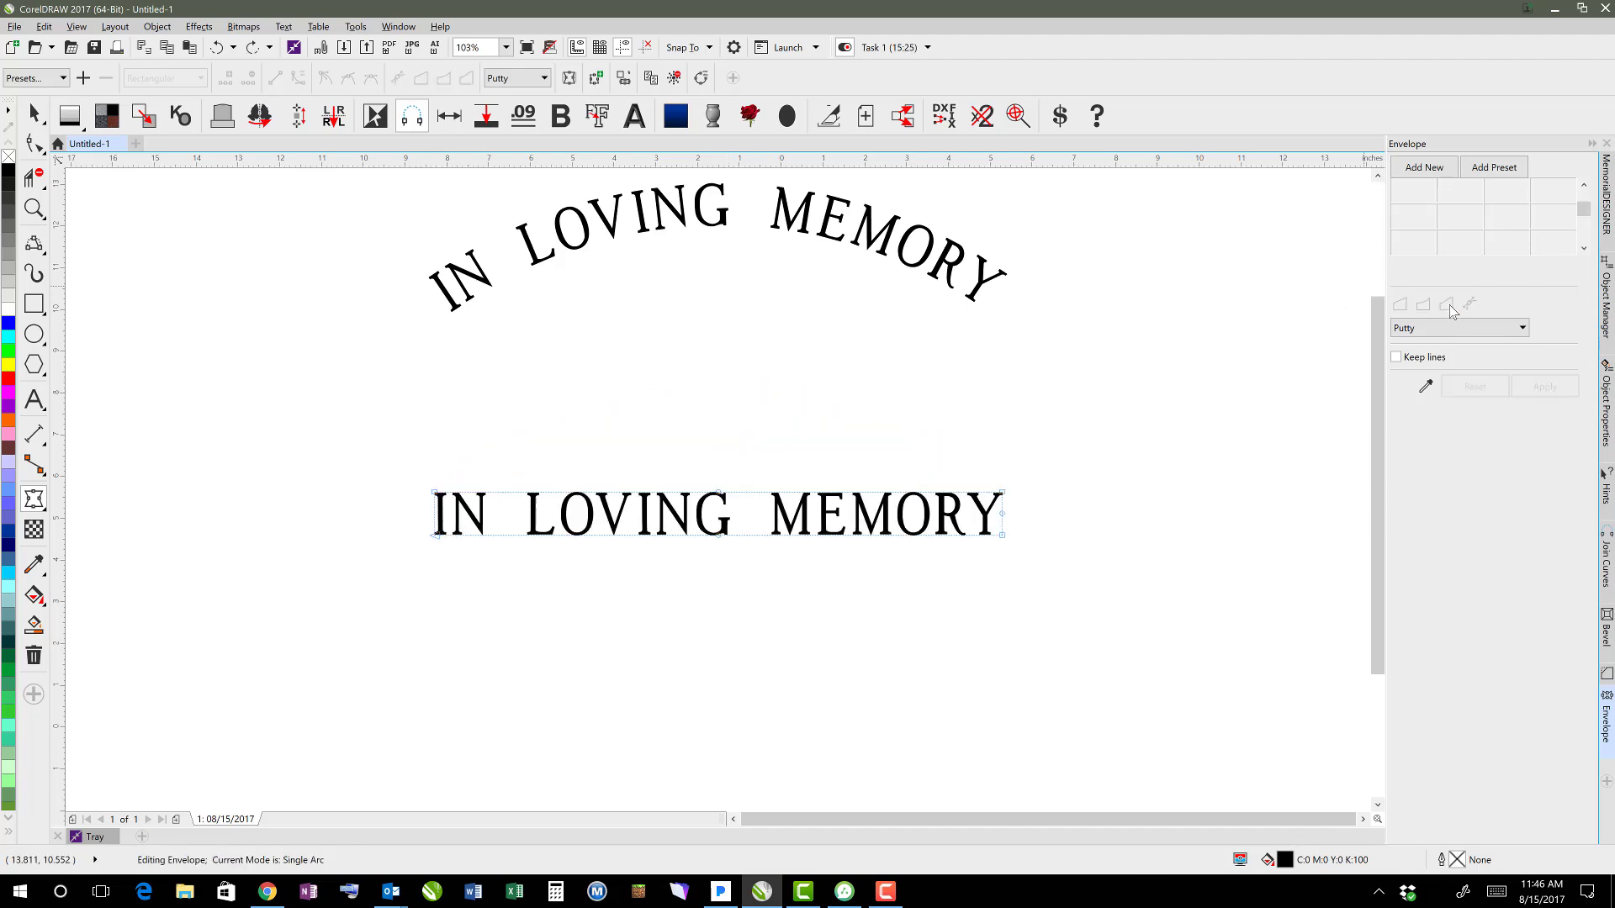
click(1412, 171)
click(1447, 305)
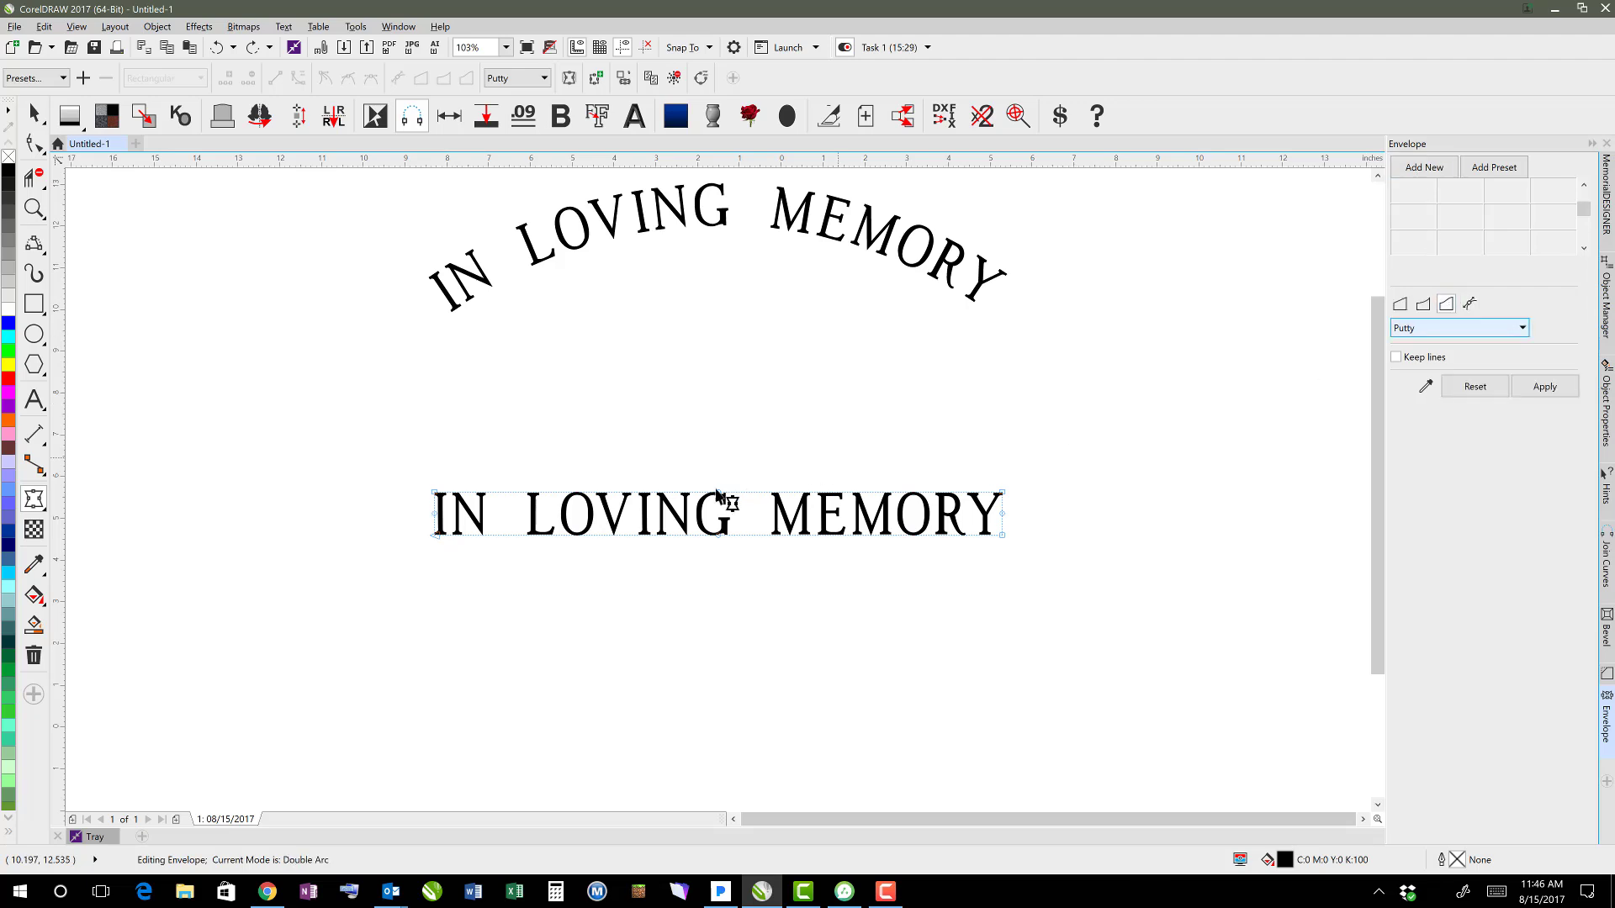
drag(720, 495, 728, 410)
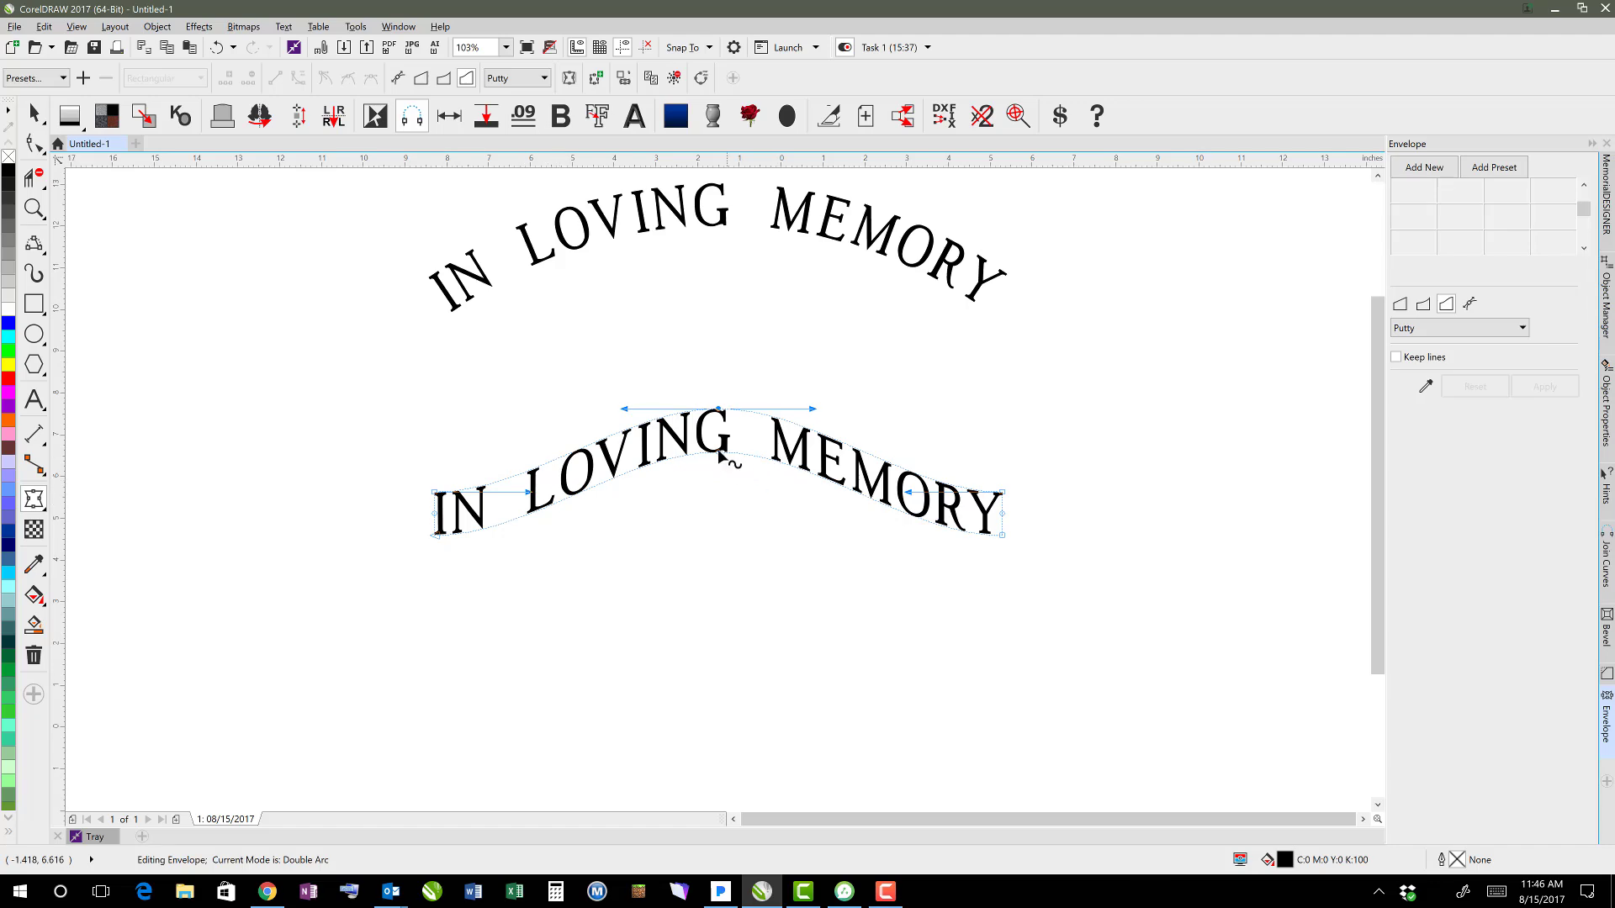
drag(719, 462, 731, 683)
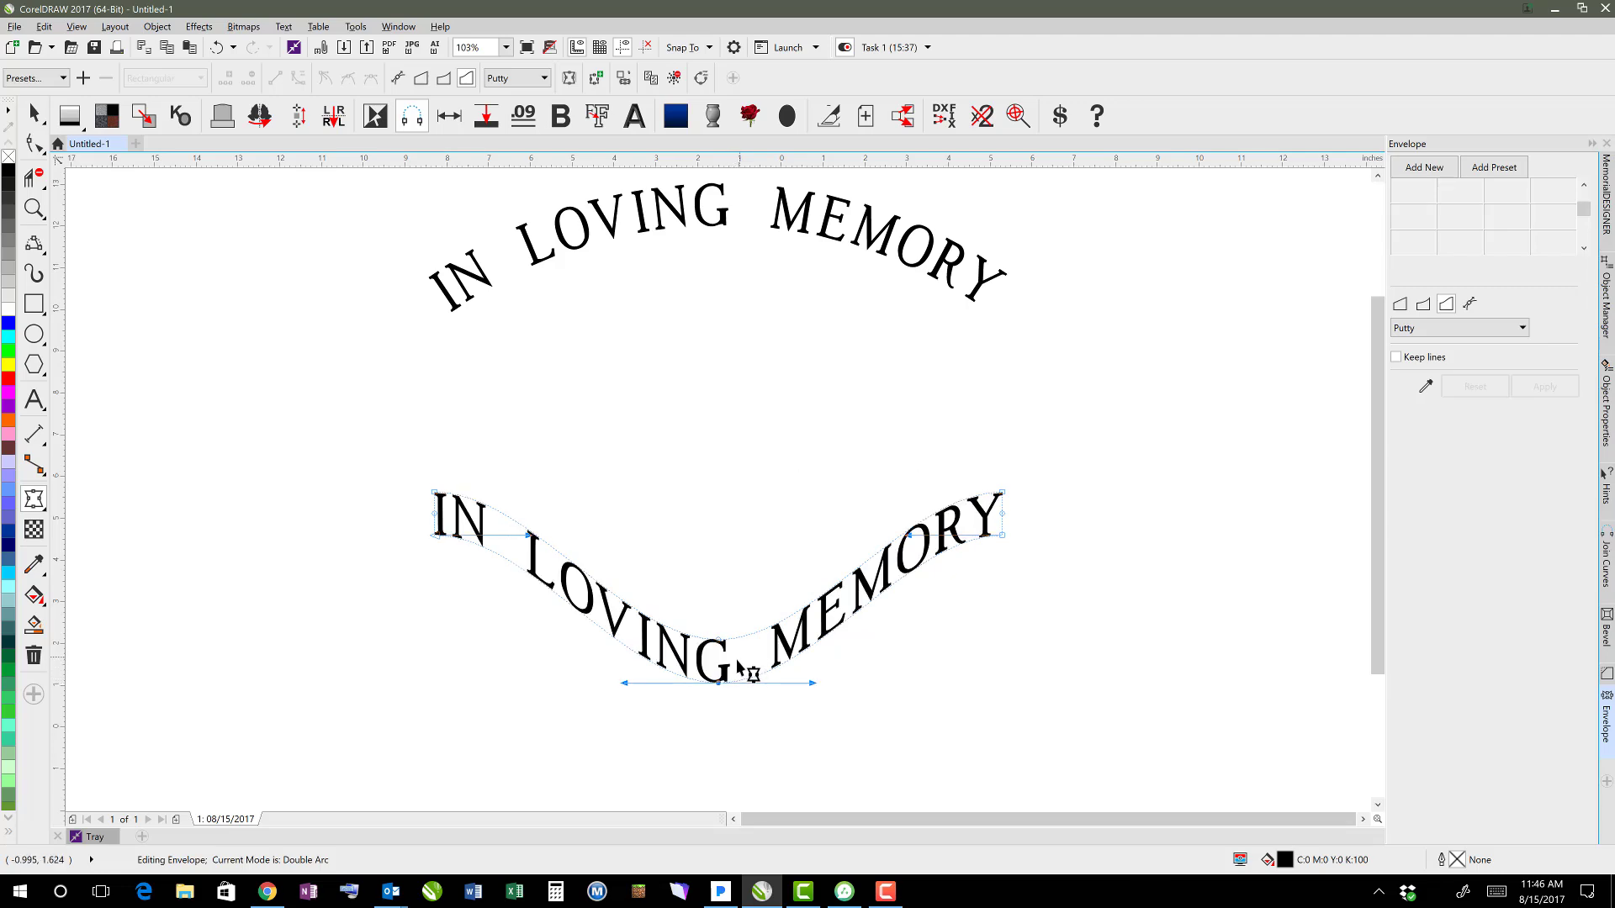
key(ctrl+z)
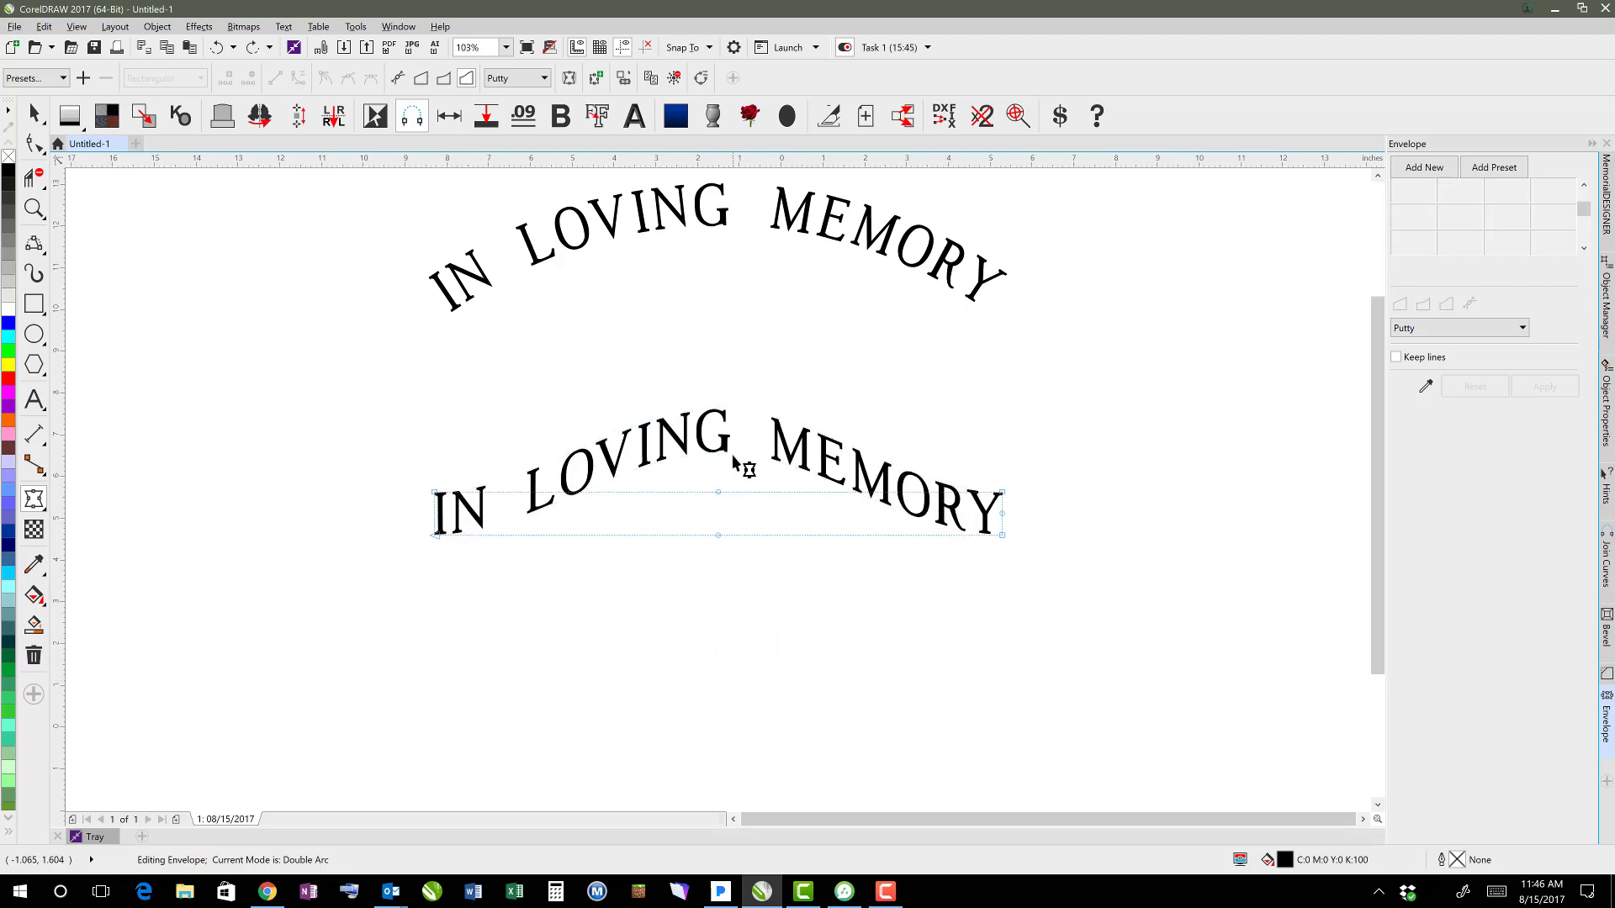
key(ctrl+z)
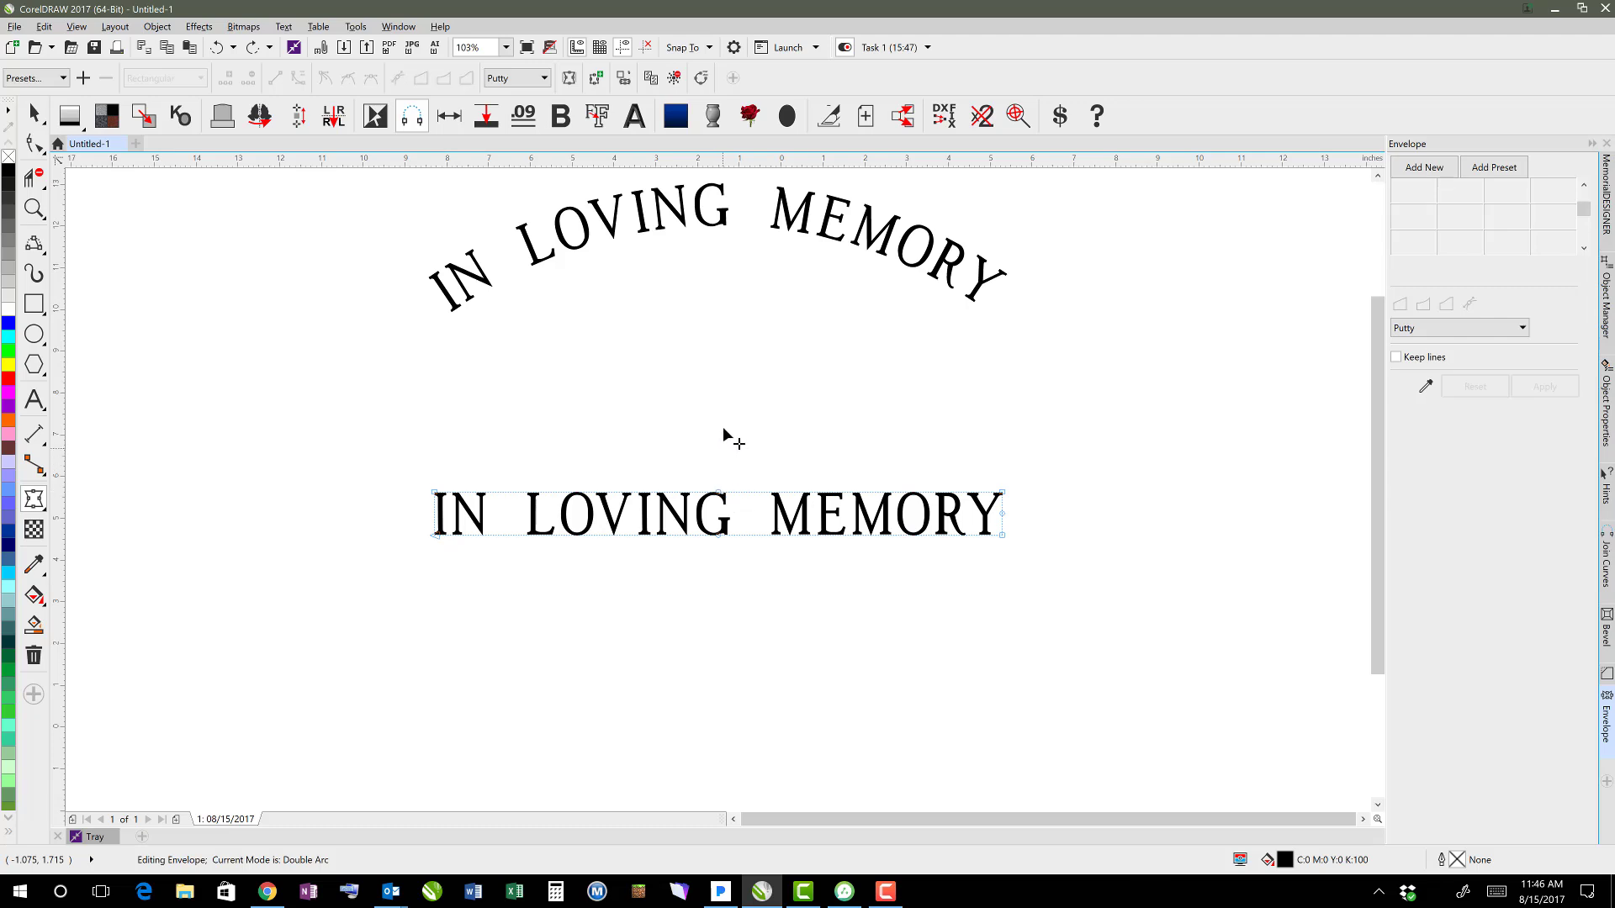
click(719, 477)
click(1424, 167)
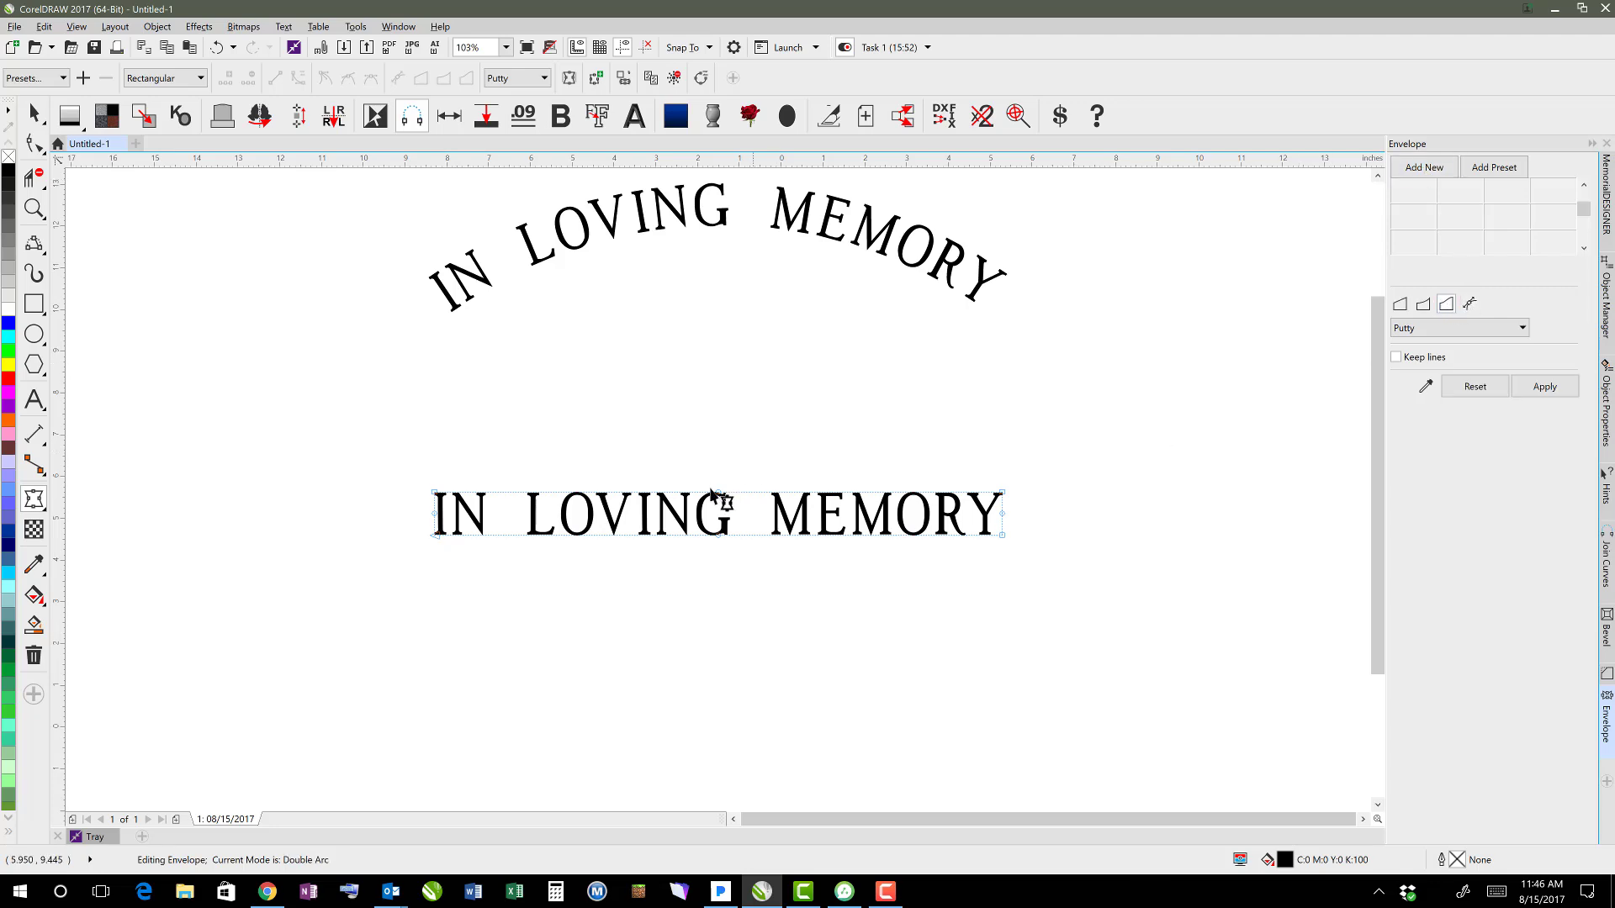
drag(719, 495, 774, 347)
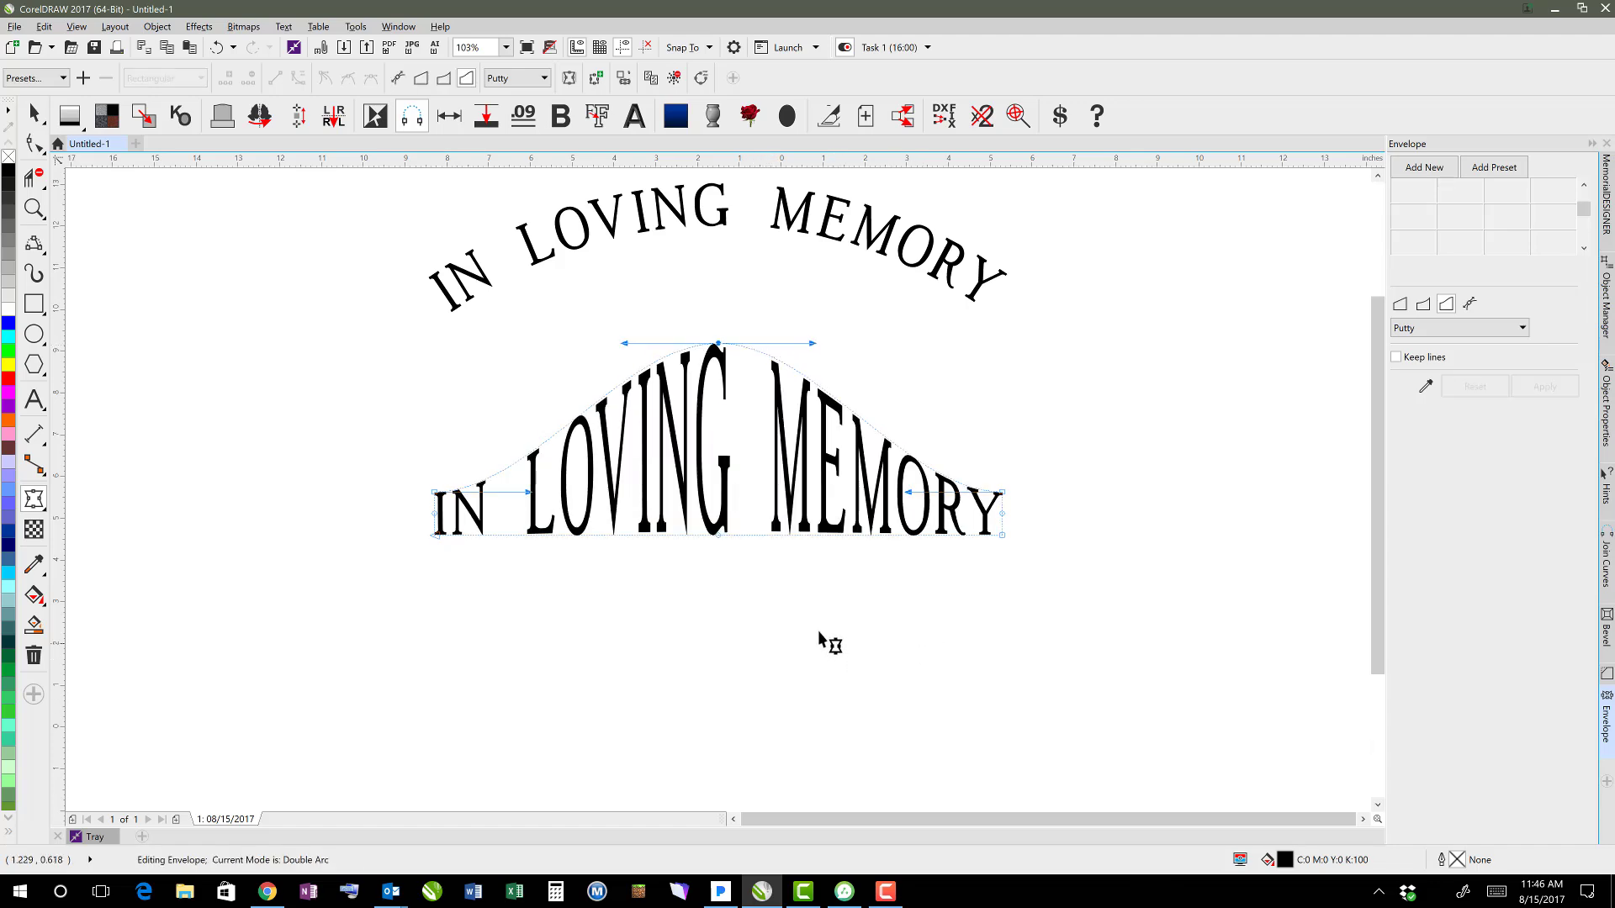
key(ctrl+z)
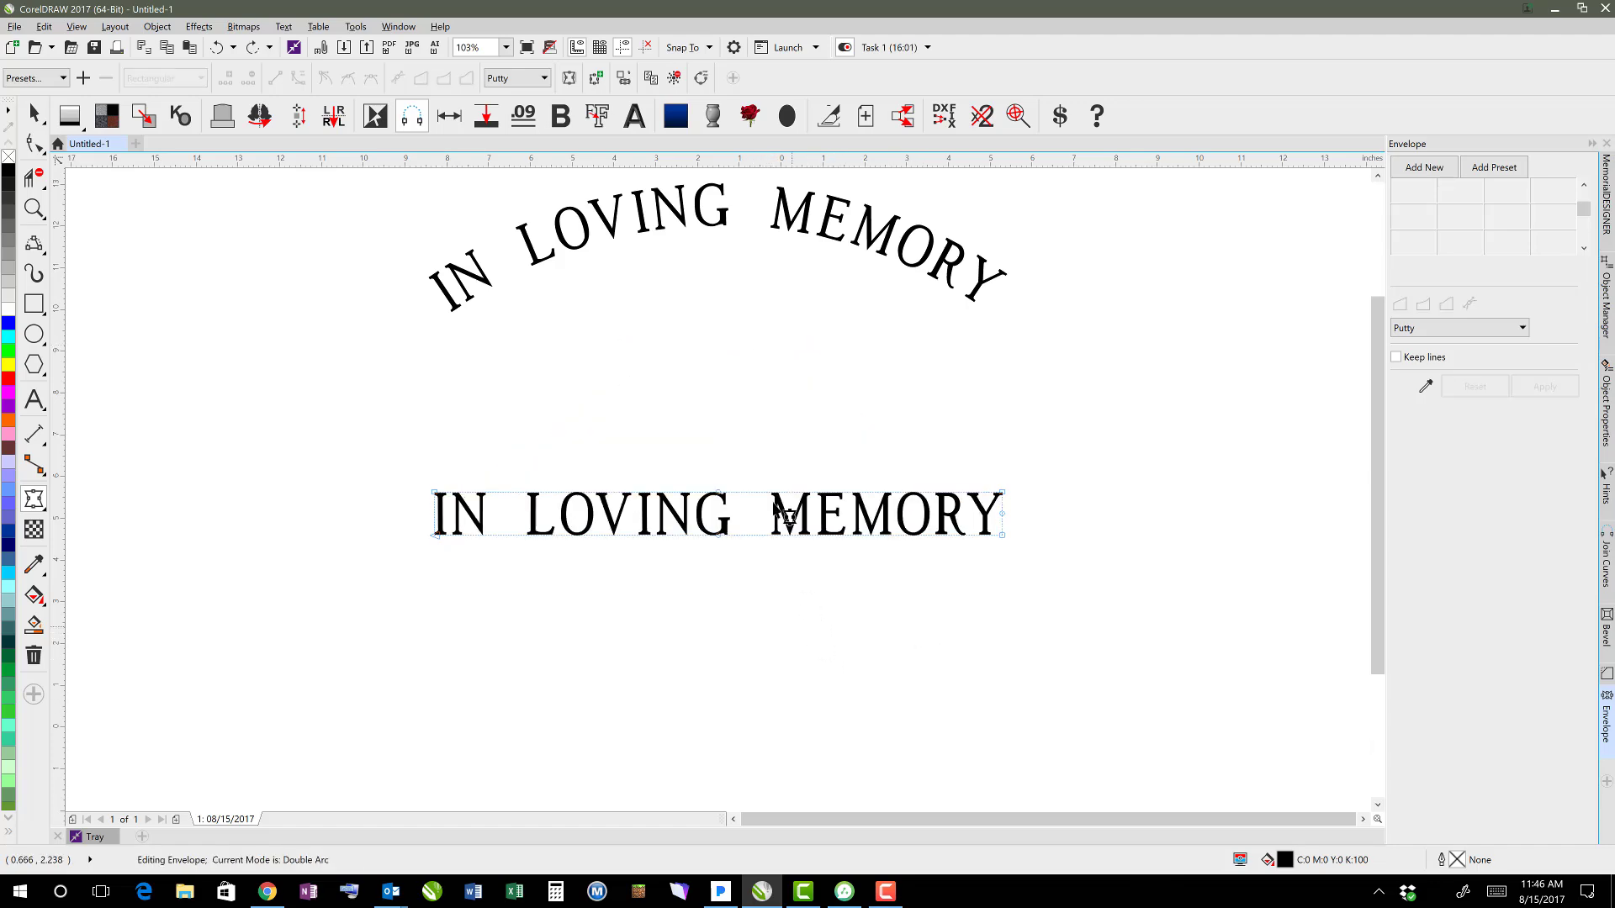
click(1423, 166)
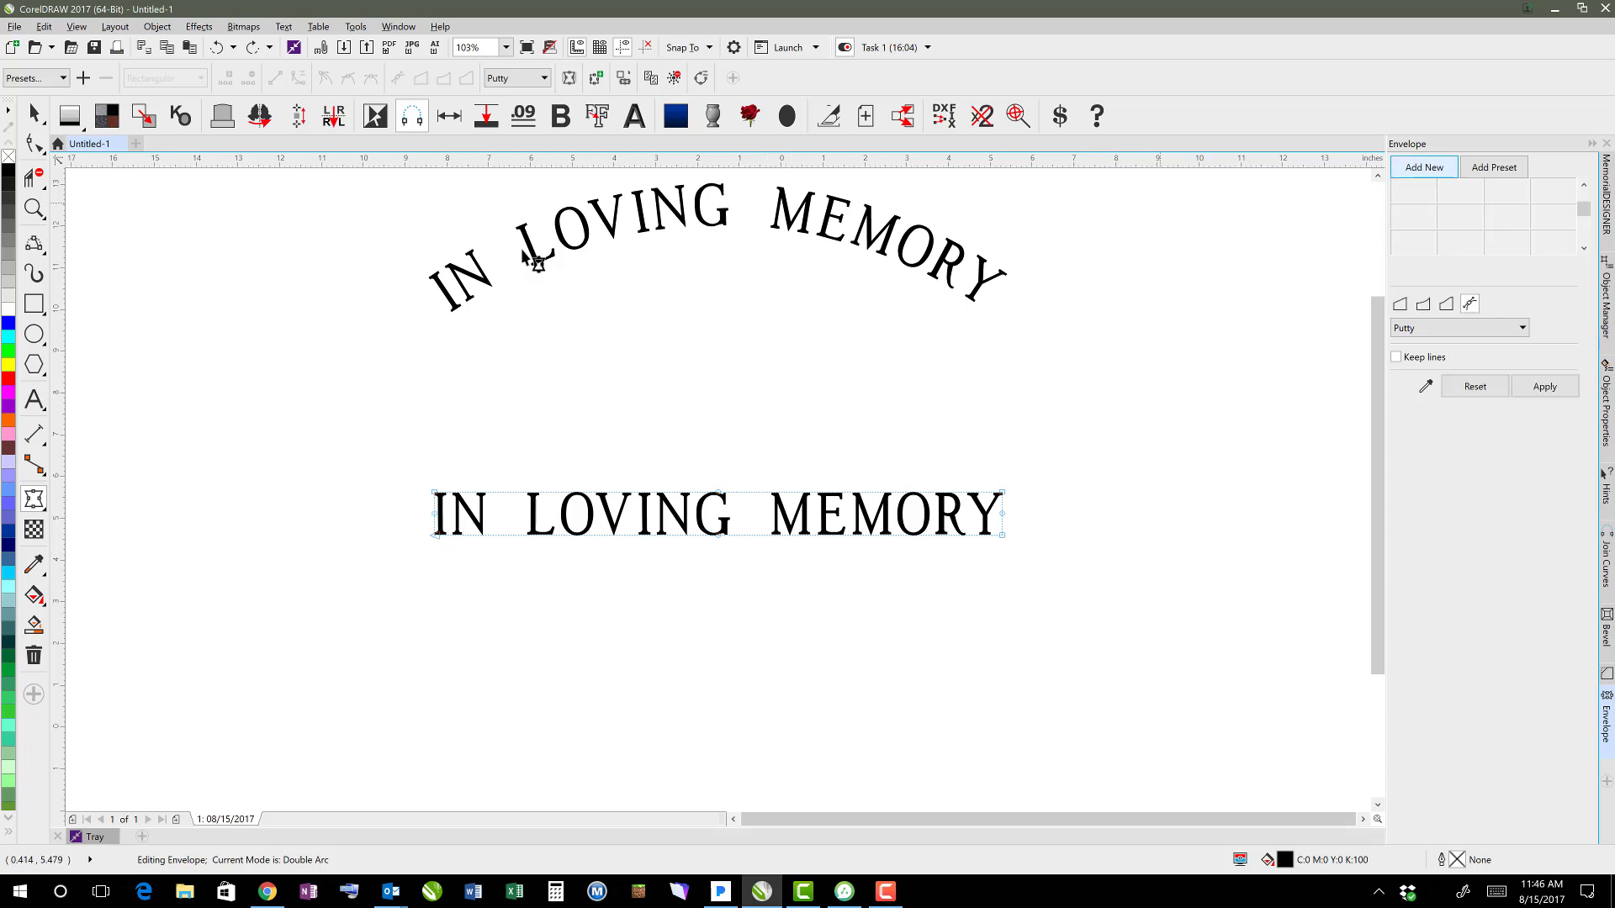
click(1423, 304)
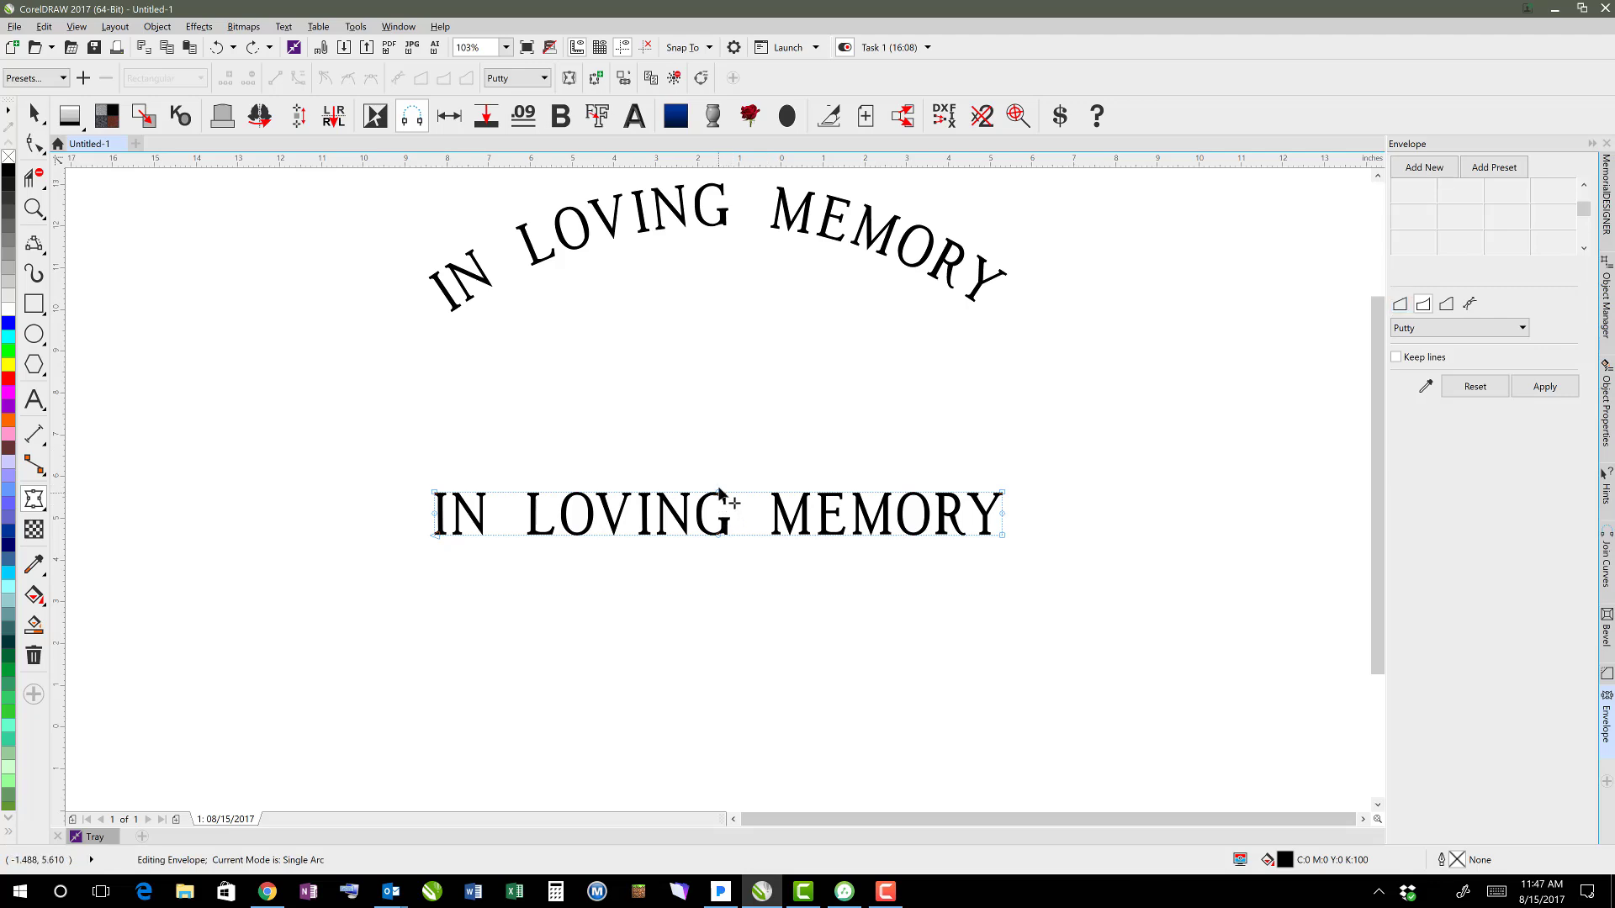
drag(717, 492, 722, 421)
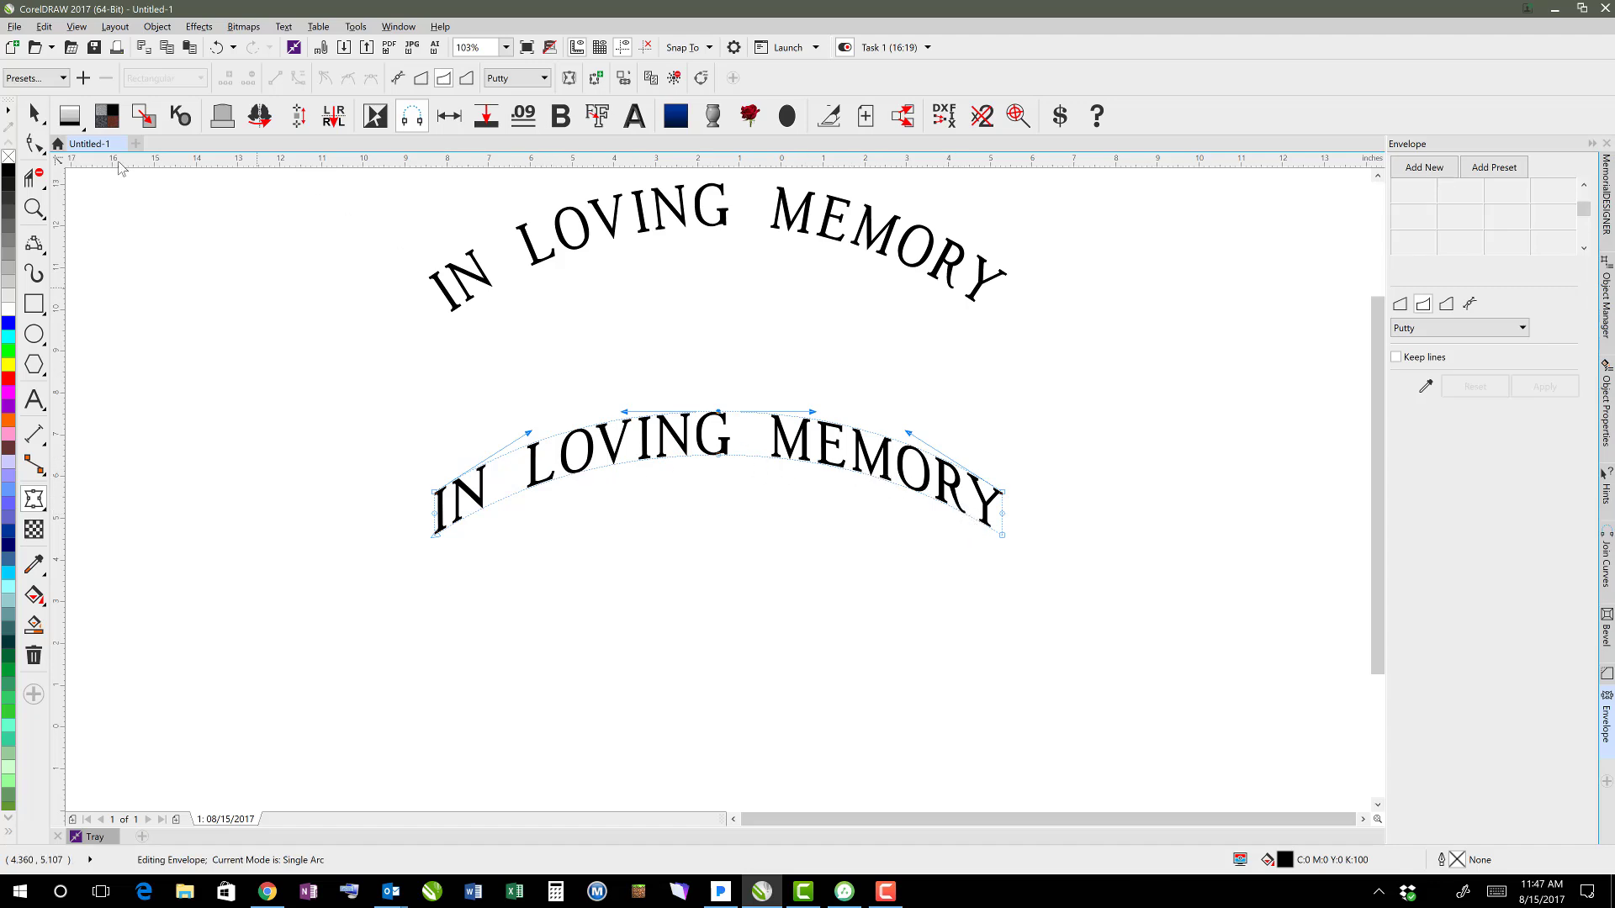
click(33, 112)
click(464, 279)
click(42, 77)
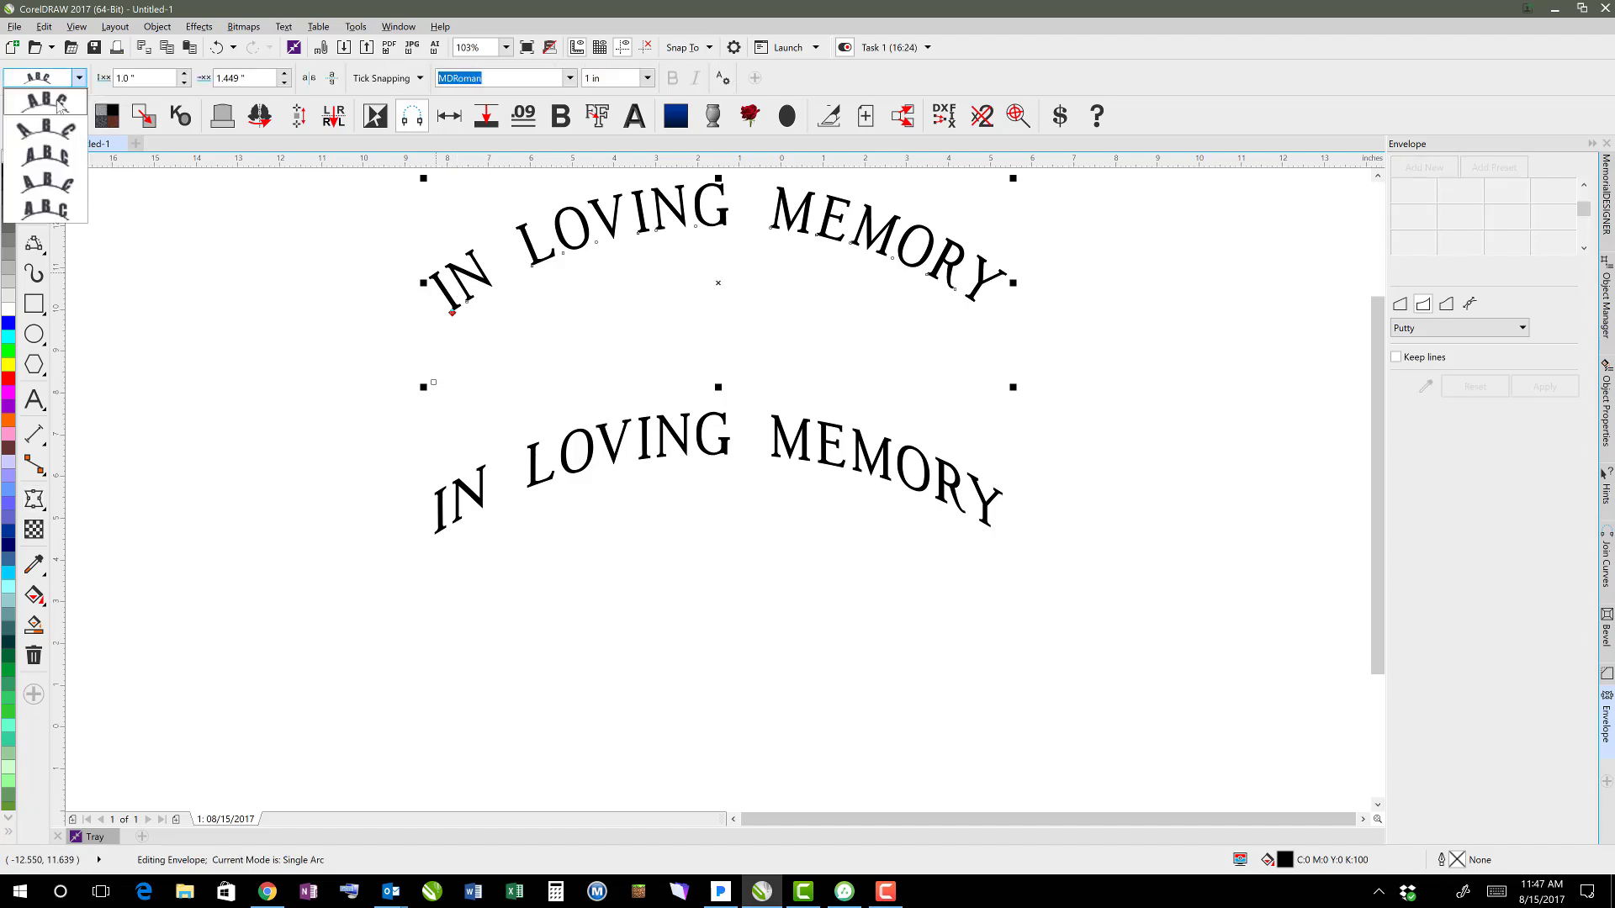
click(48, 155)
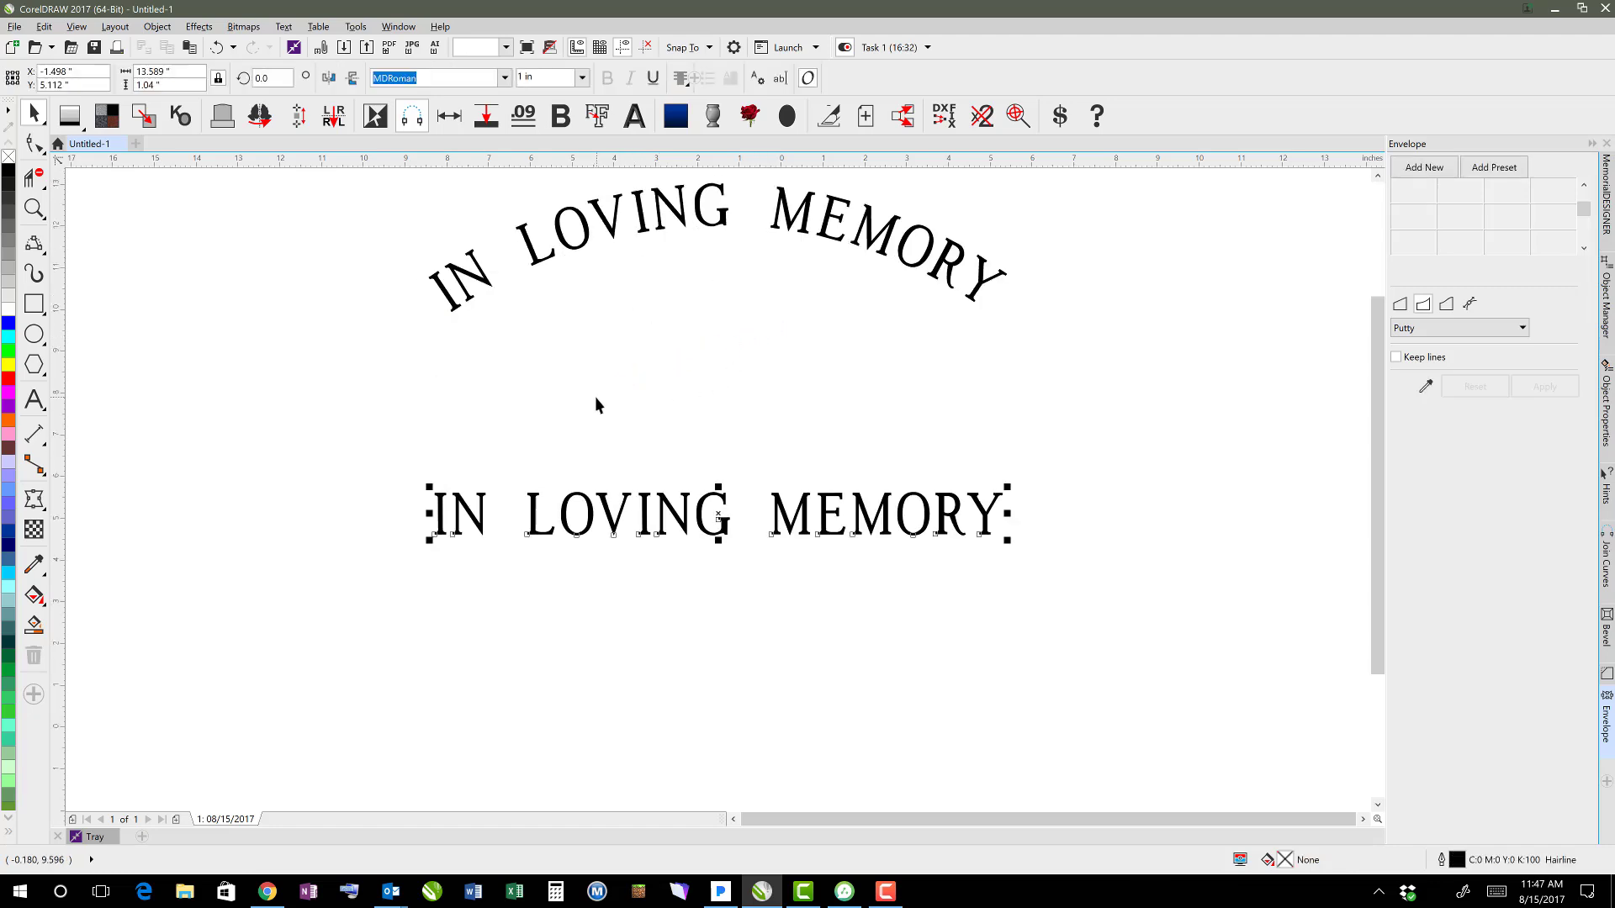
Step: Undo the last change and apply the flag envelope preset to the lower text
key(ctrl+z)
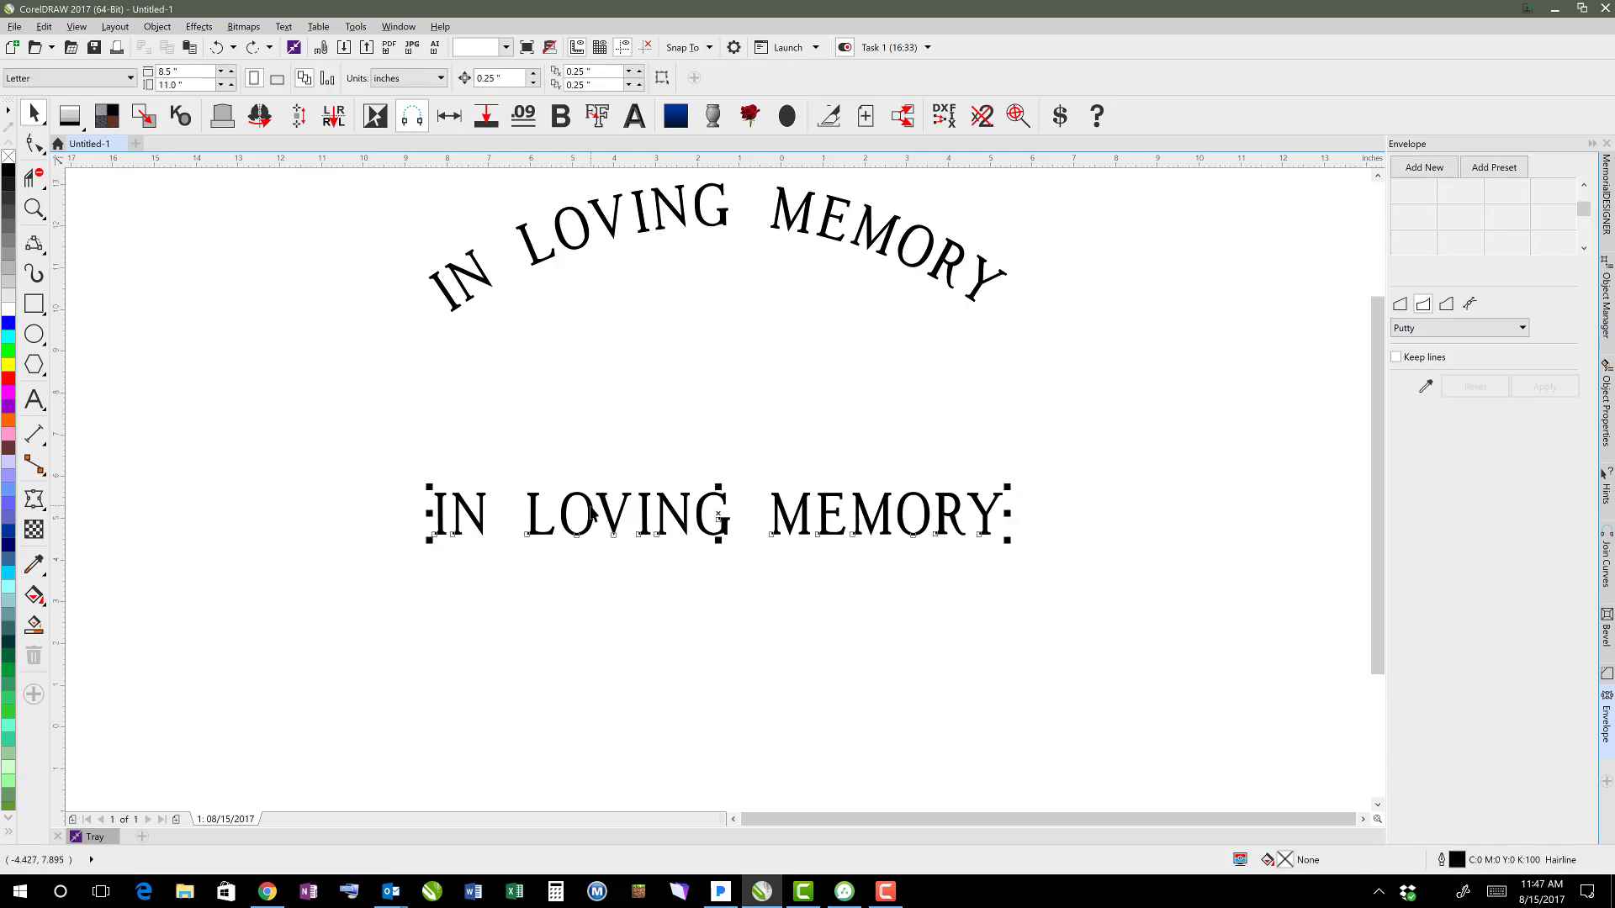
click(599, 508)
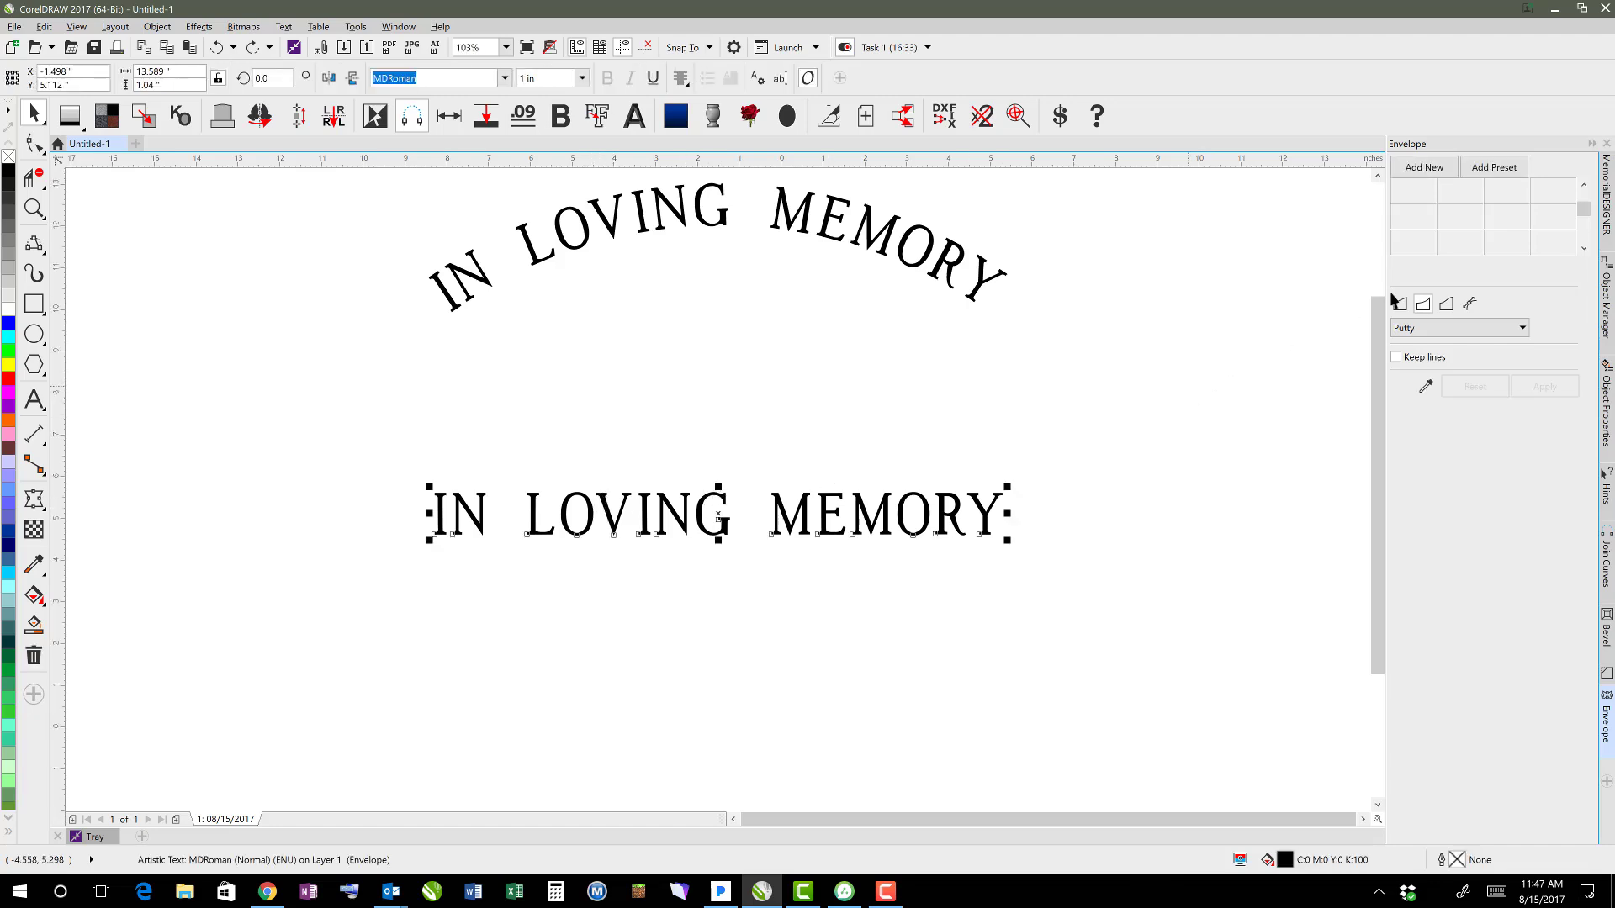
click(1494, 168)
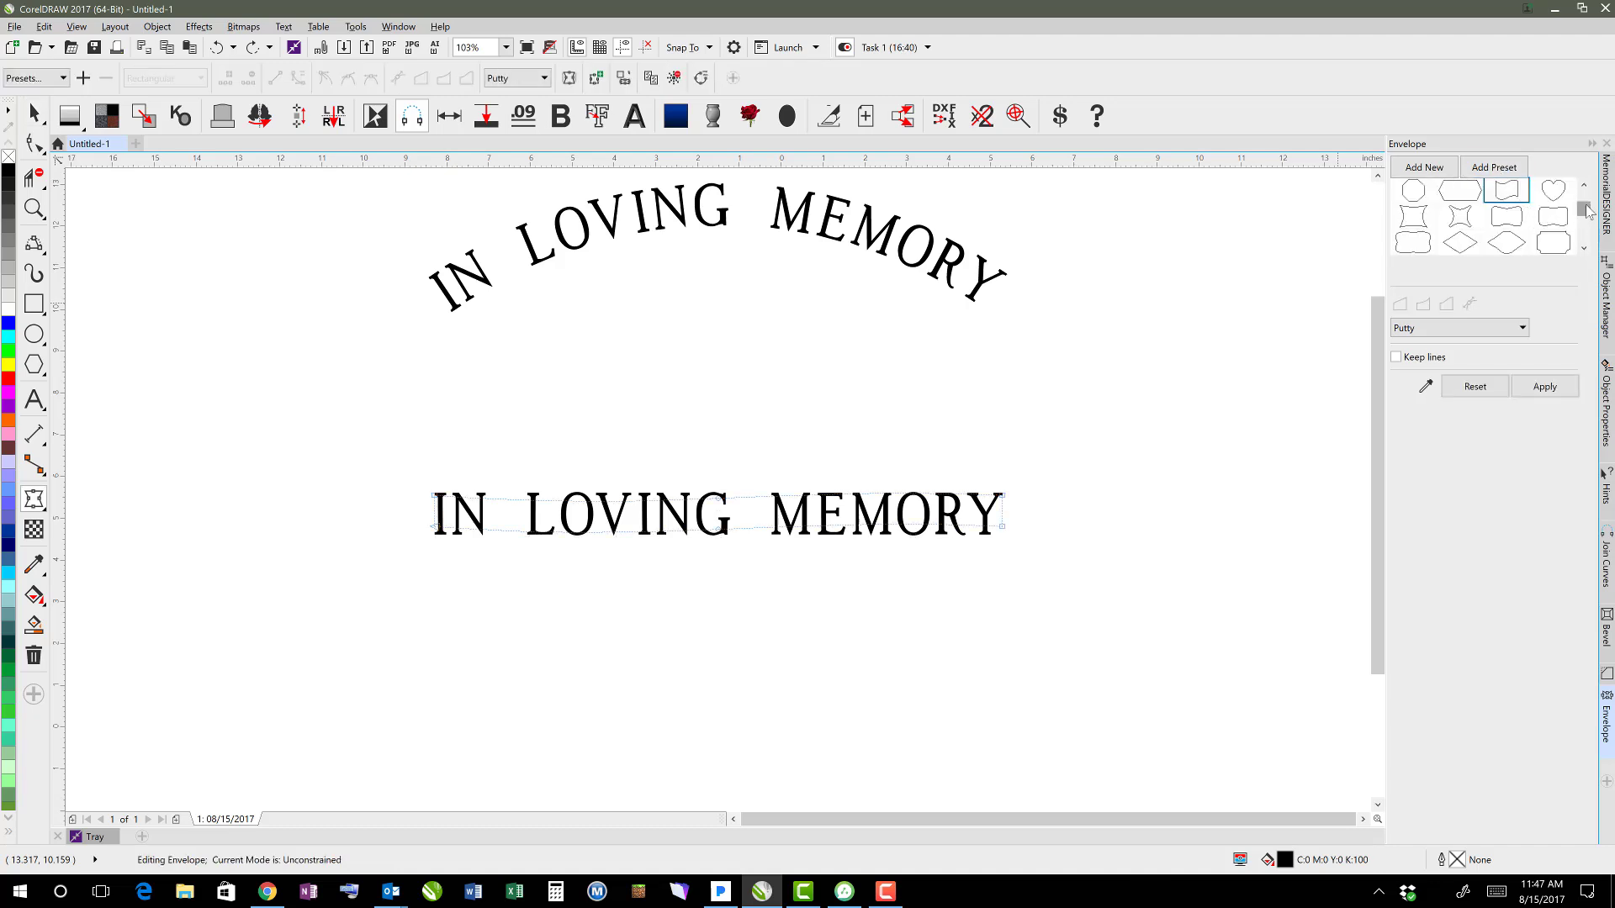
drag(1586, 210, 1586, 200)
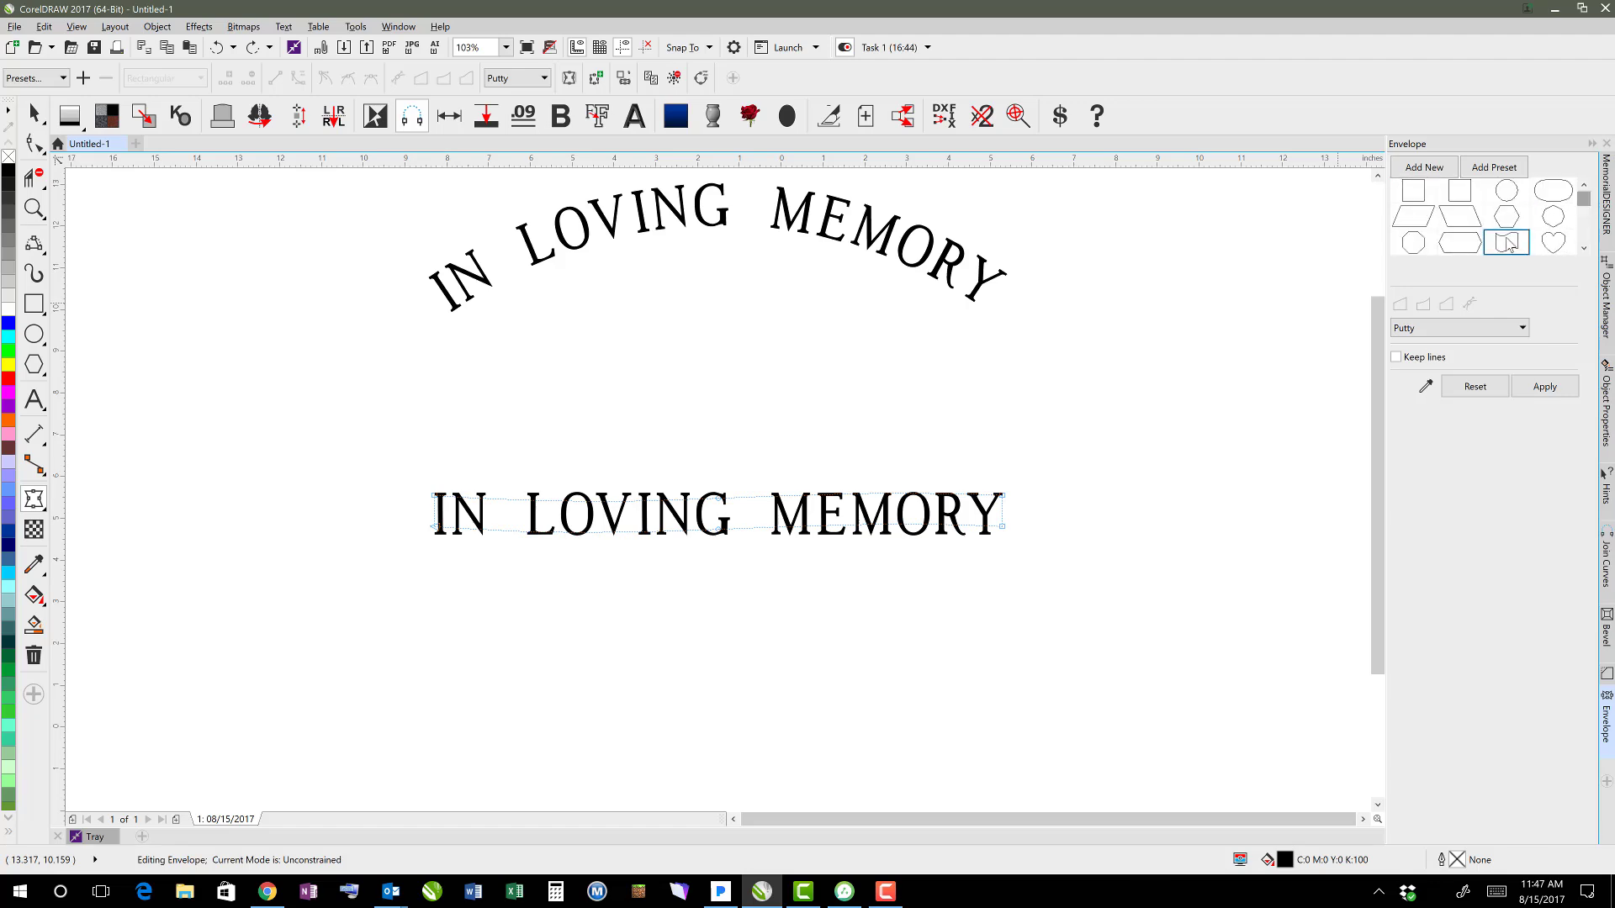
click(1544, 388)
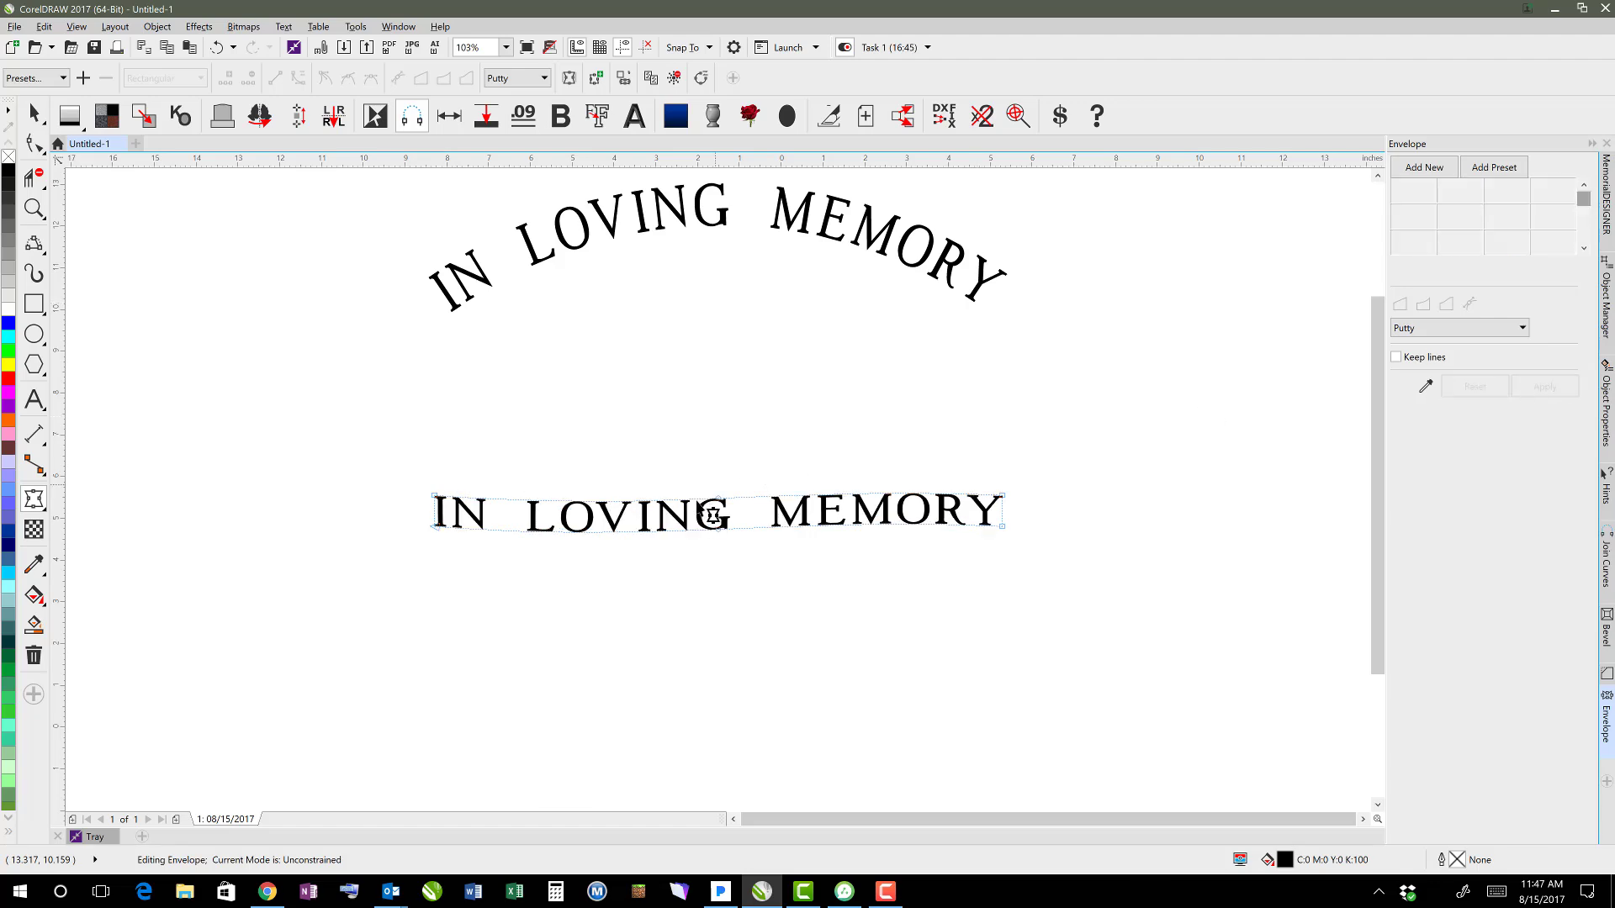
Step: Raise the envelope's right-end and top-edge nodes so MEMORY climbs upward
drag(985, 476, 1031, 569)
drag(1004, 495, 1003, 443)
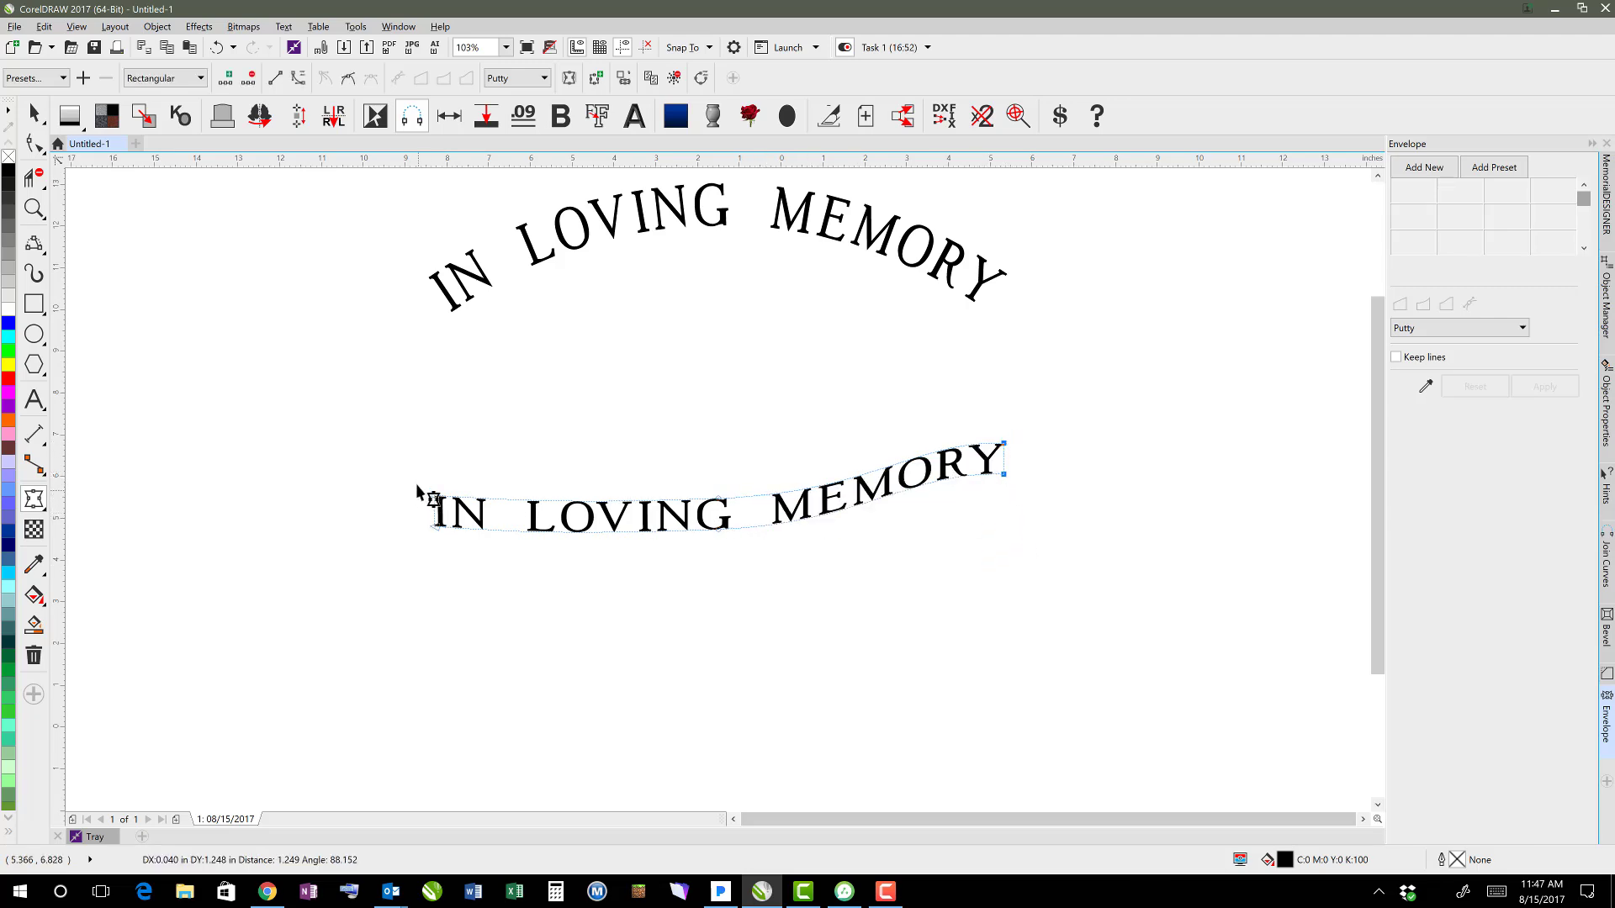
drag(419, 486, 431, 562)
drag(721, 504, 716, 444)
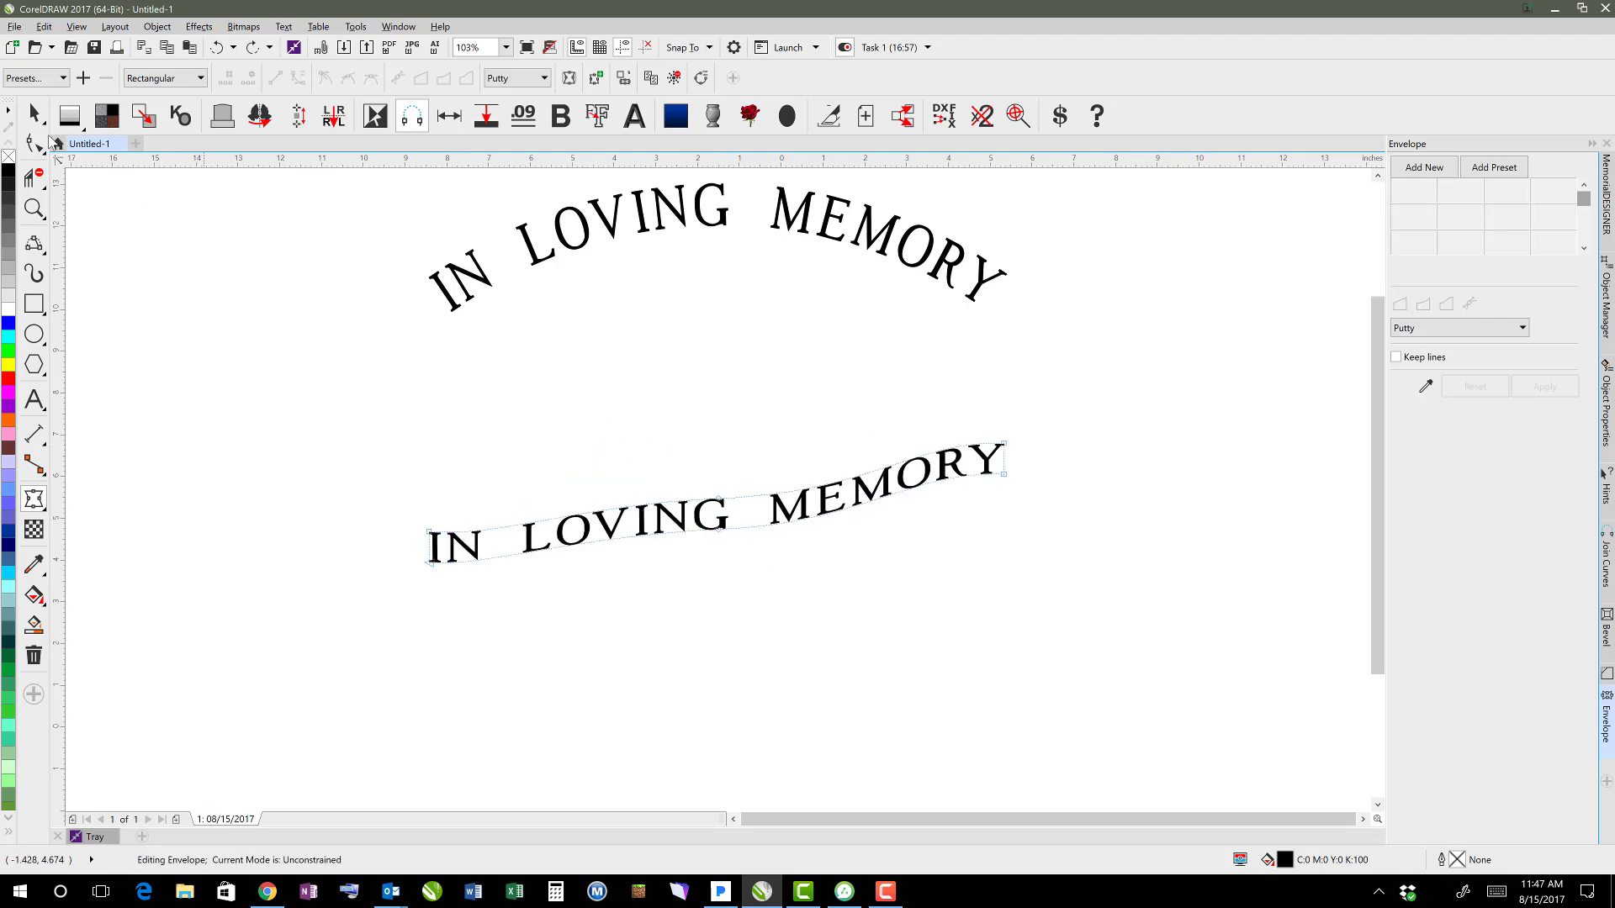
click(34, 114)
Step: Generate a grey Serp Top headstone with base and fills via the Shape Builder
click(710, 351)
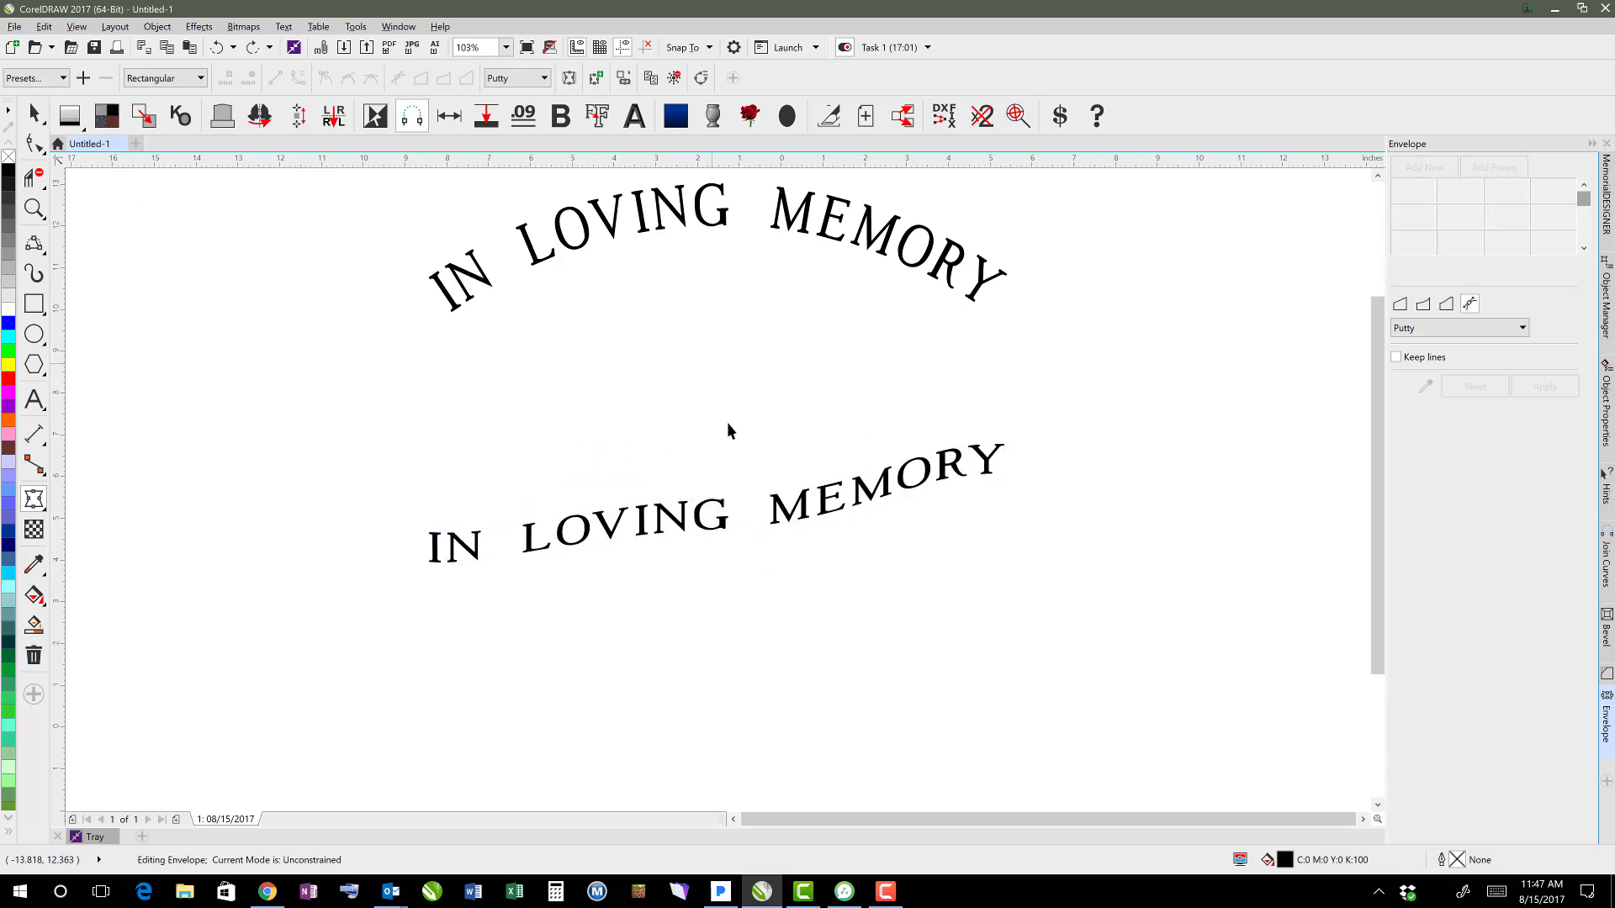
key(space)
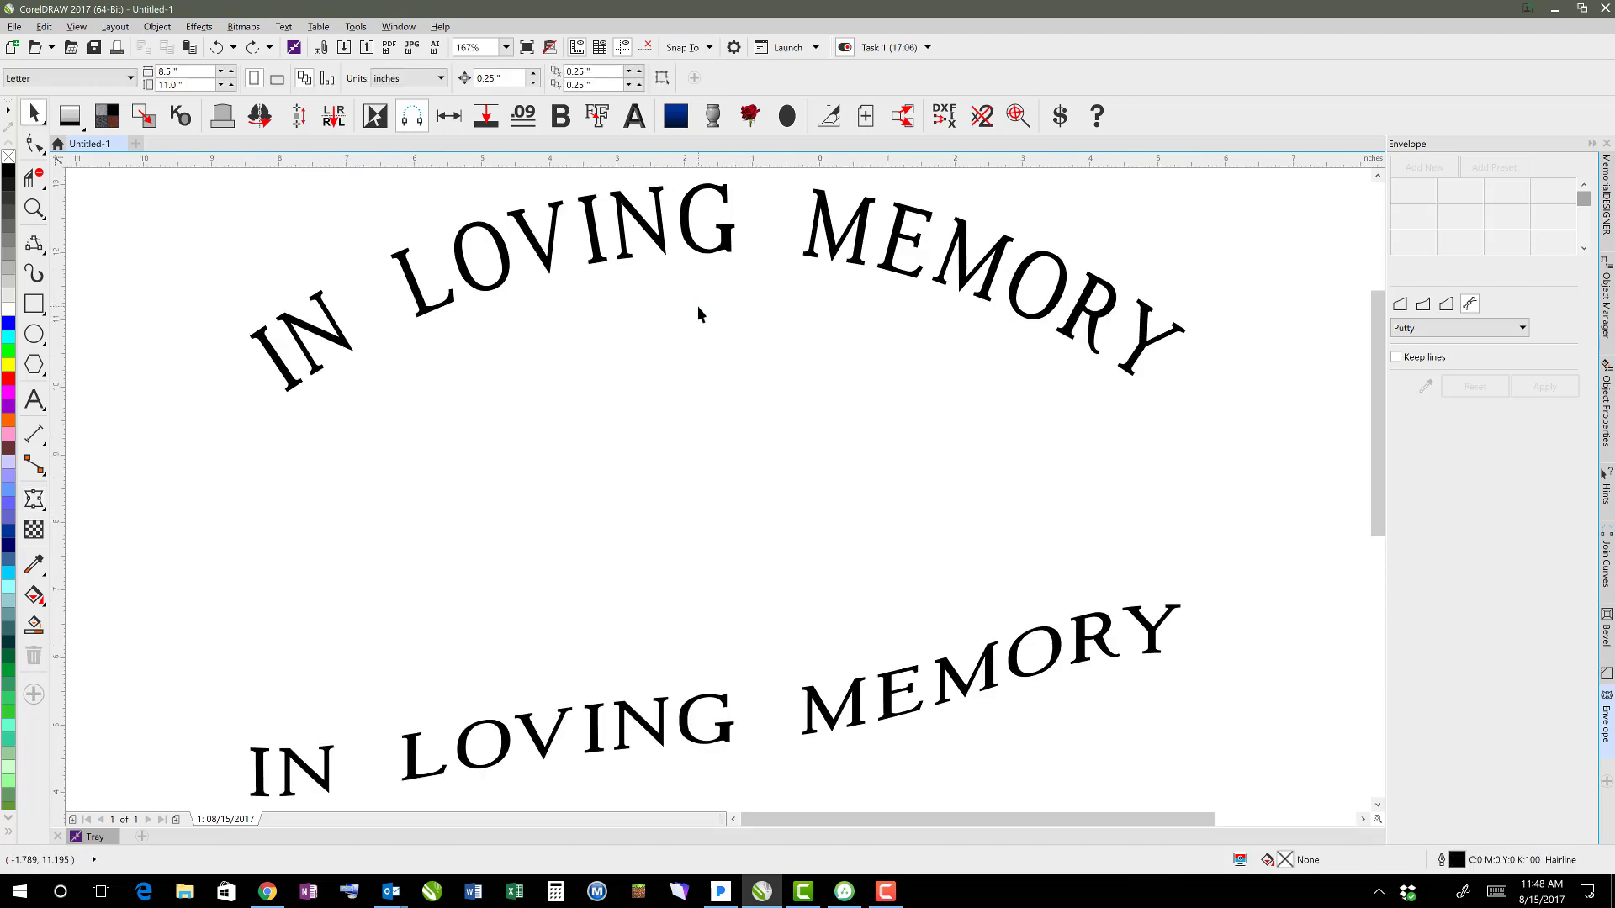
scroll(717, 488, down, 2)
scroll(717, 487, down, 2)
click(222, 115)
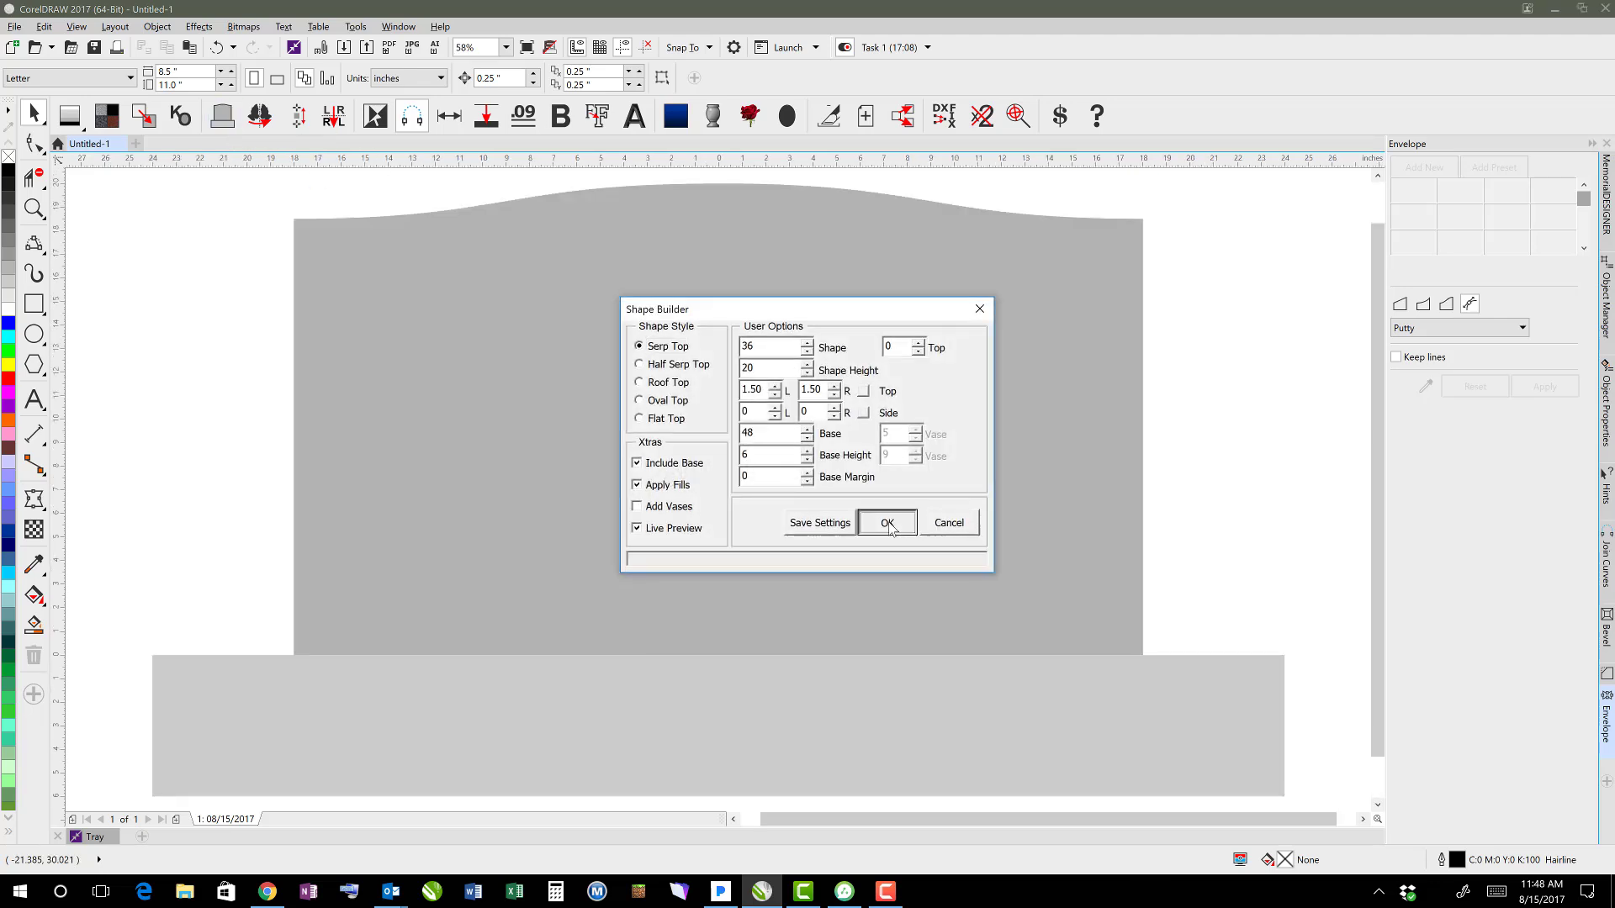
click(889, 524)
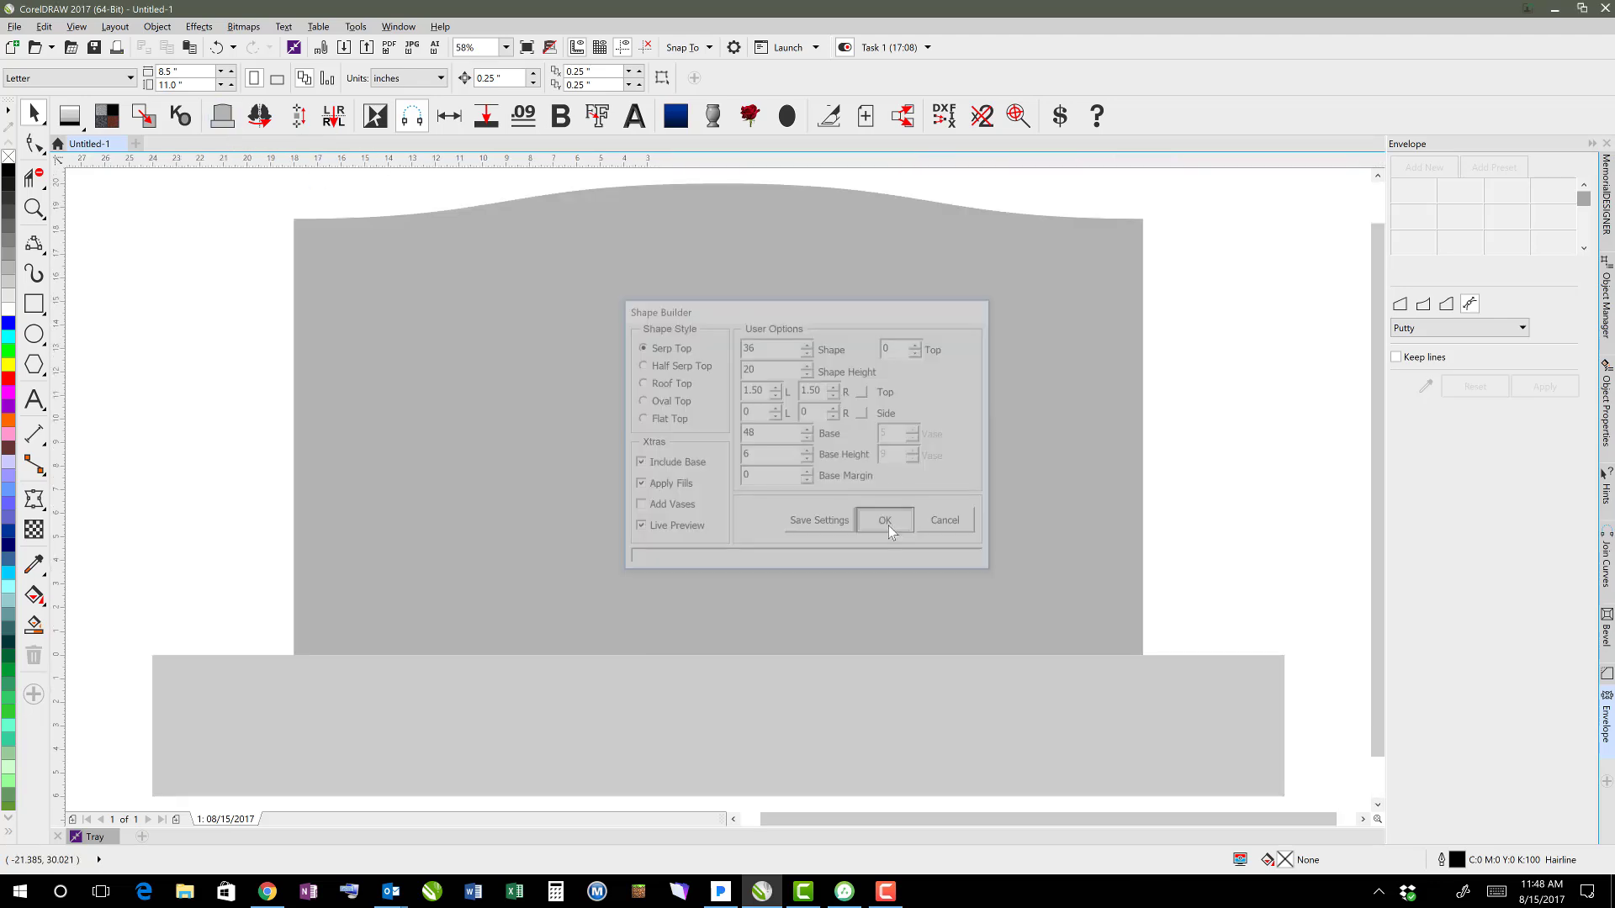
click(35, 405)
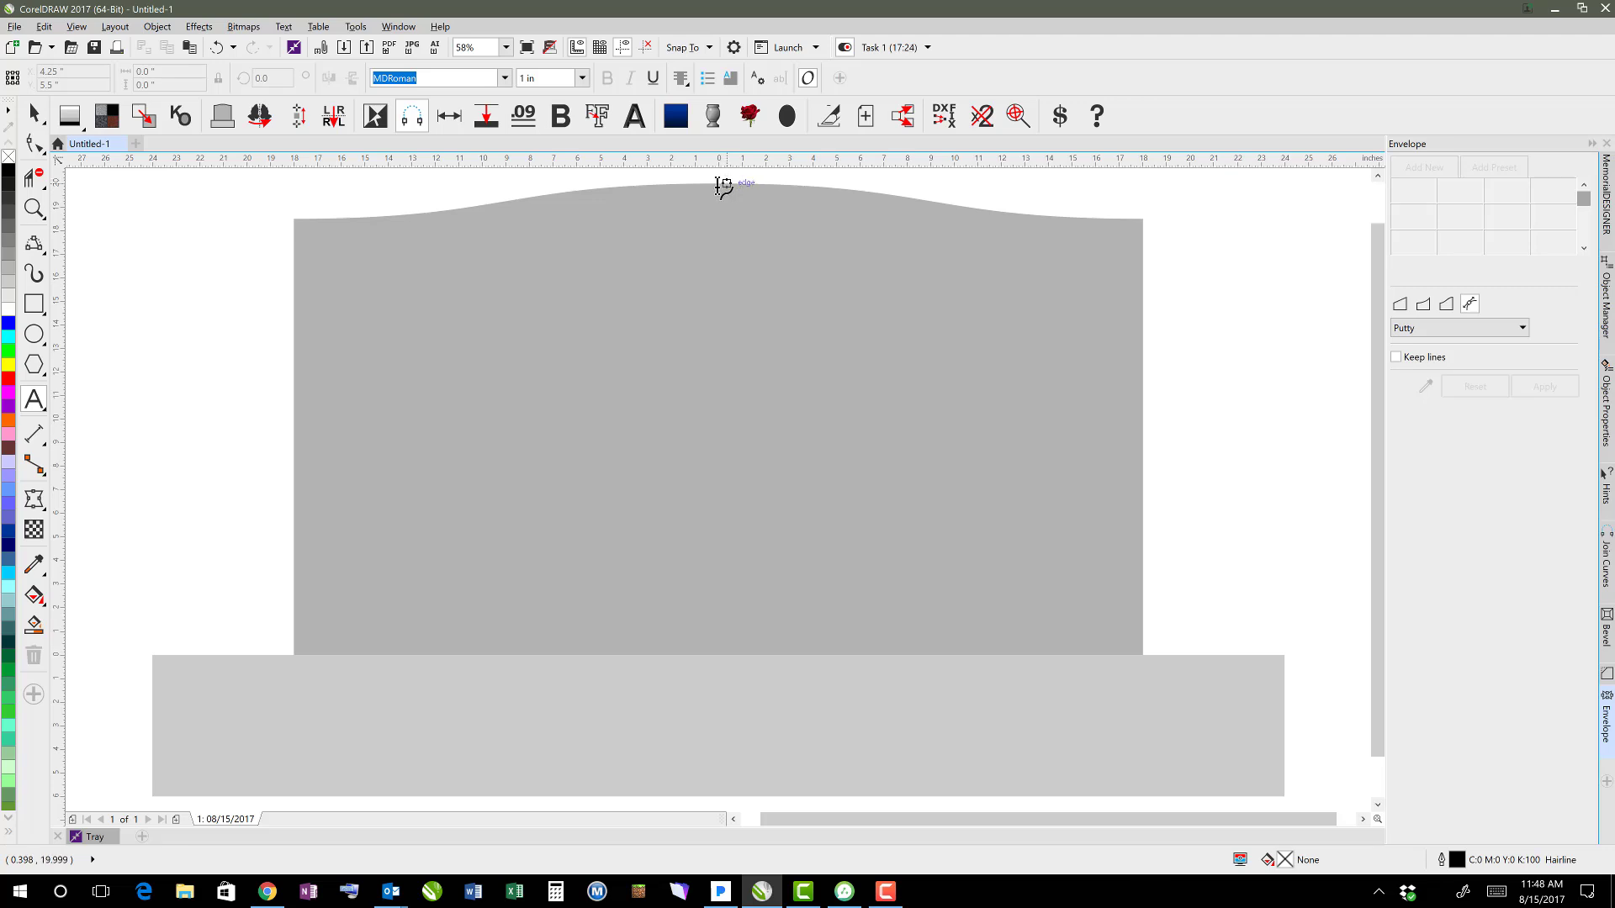
click(675, 184)
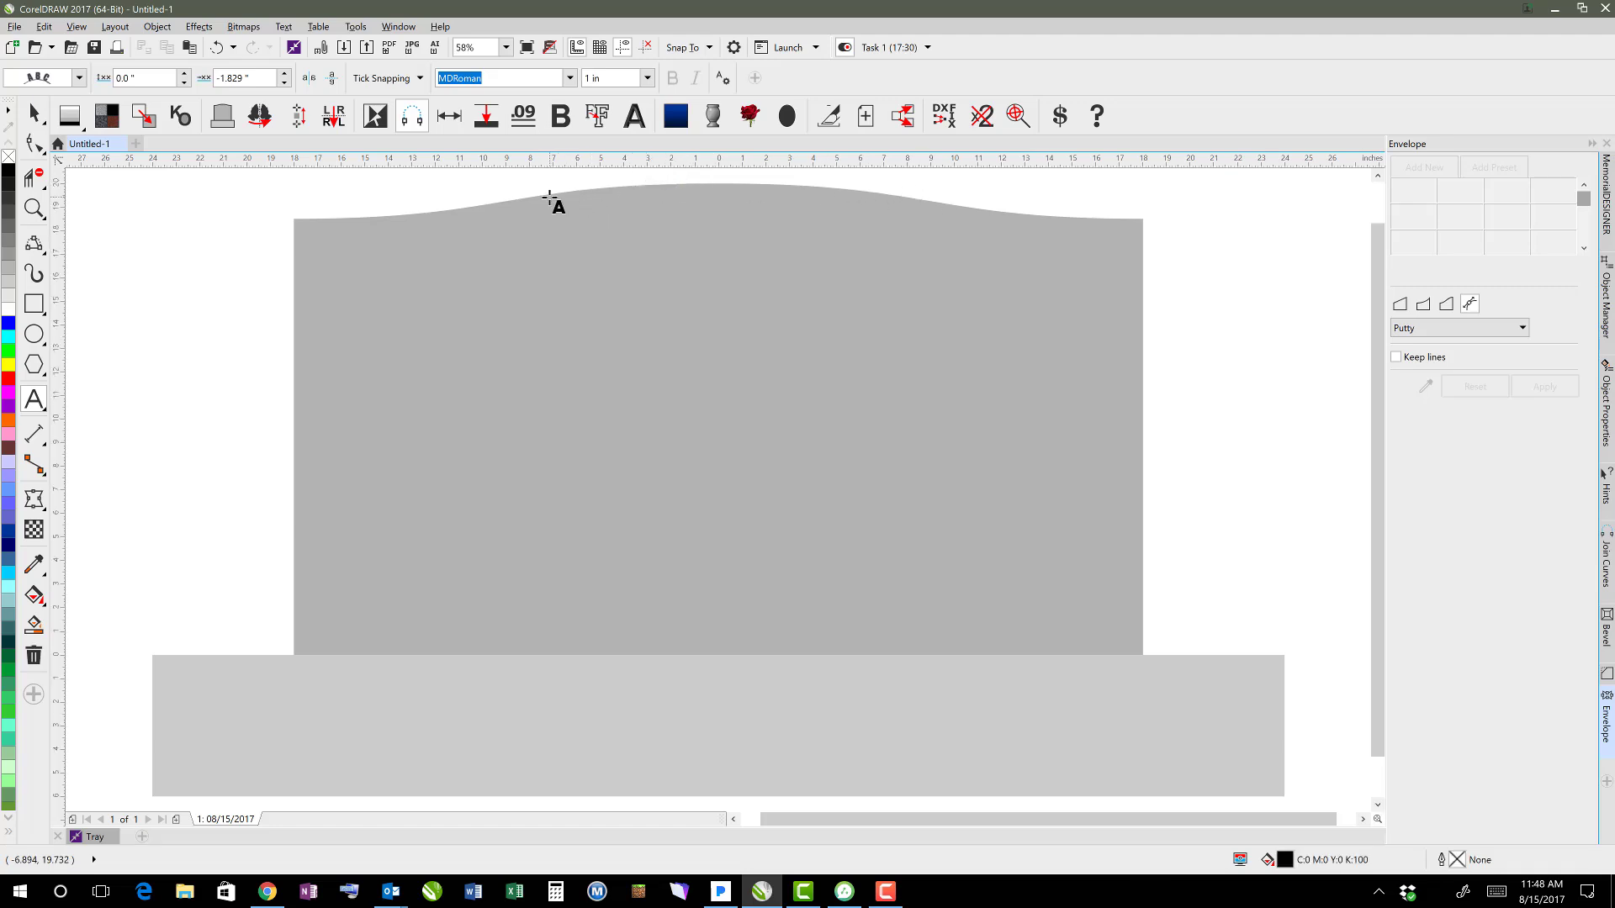
text(FIT TO THIS PATH)
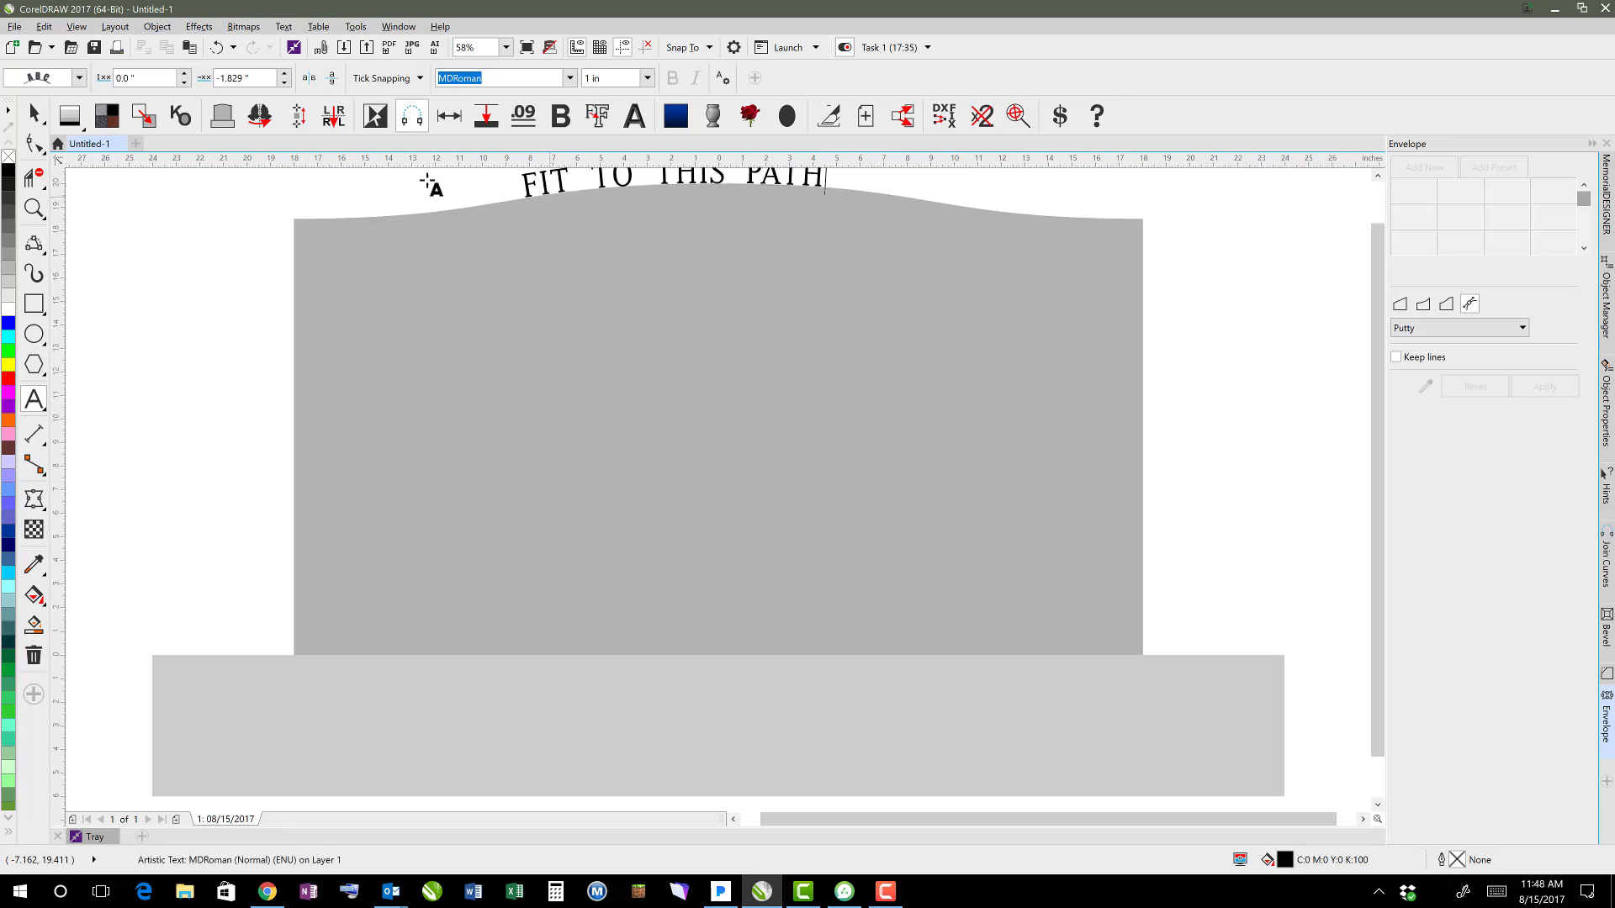
click(34, 114)
drag(664, 172, 698, 235)
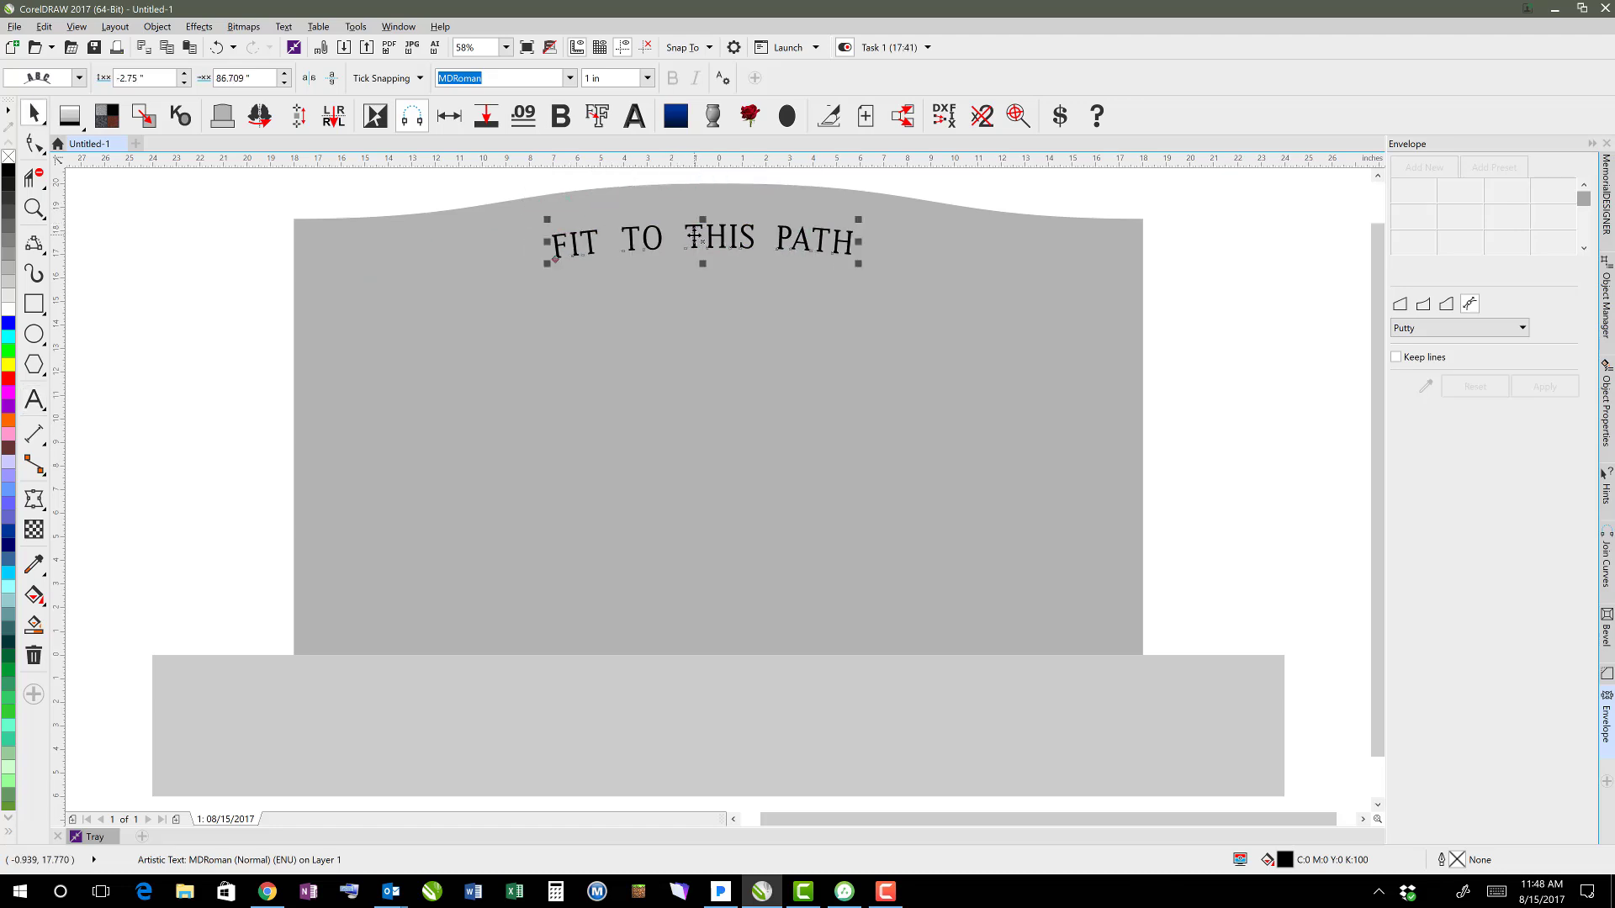
click(33, 401)
click(870, 261)
text(EVEN TH)
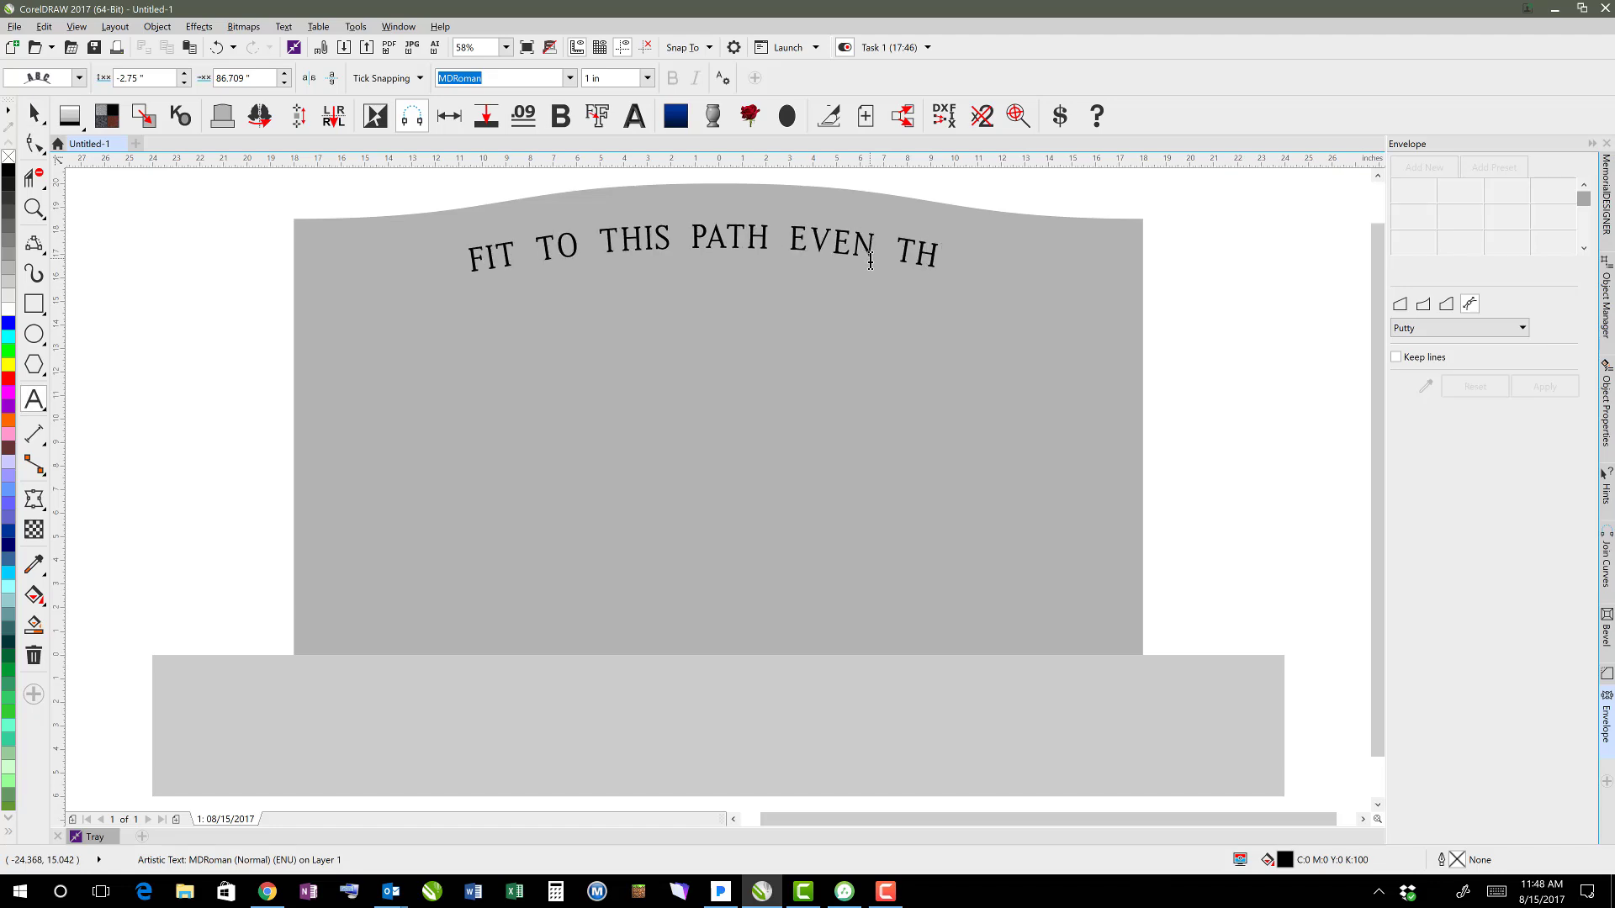
text(OUGH ITS RE)
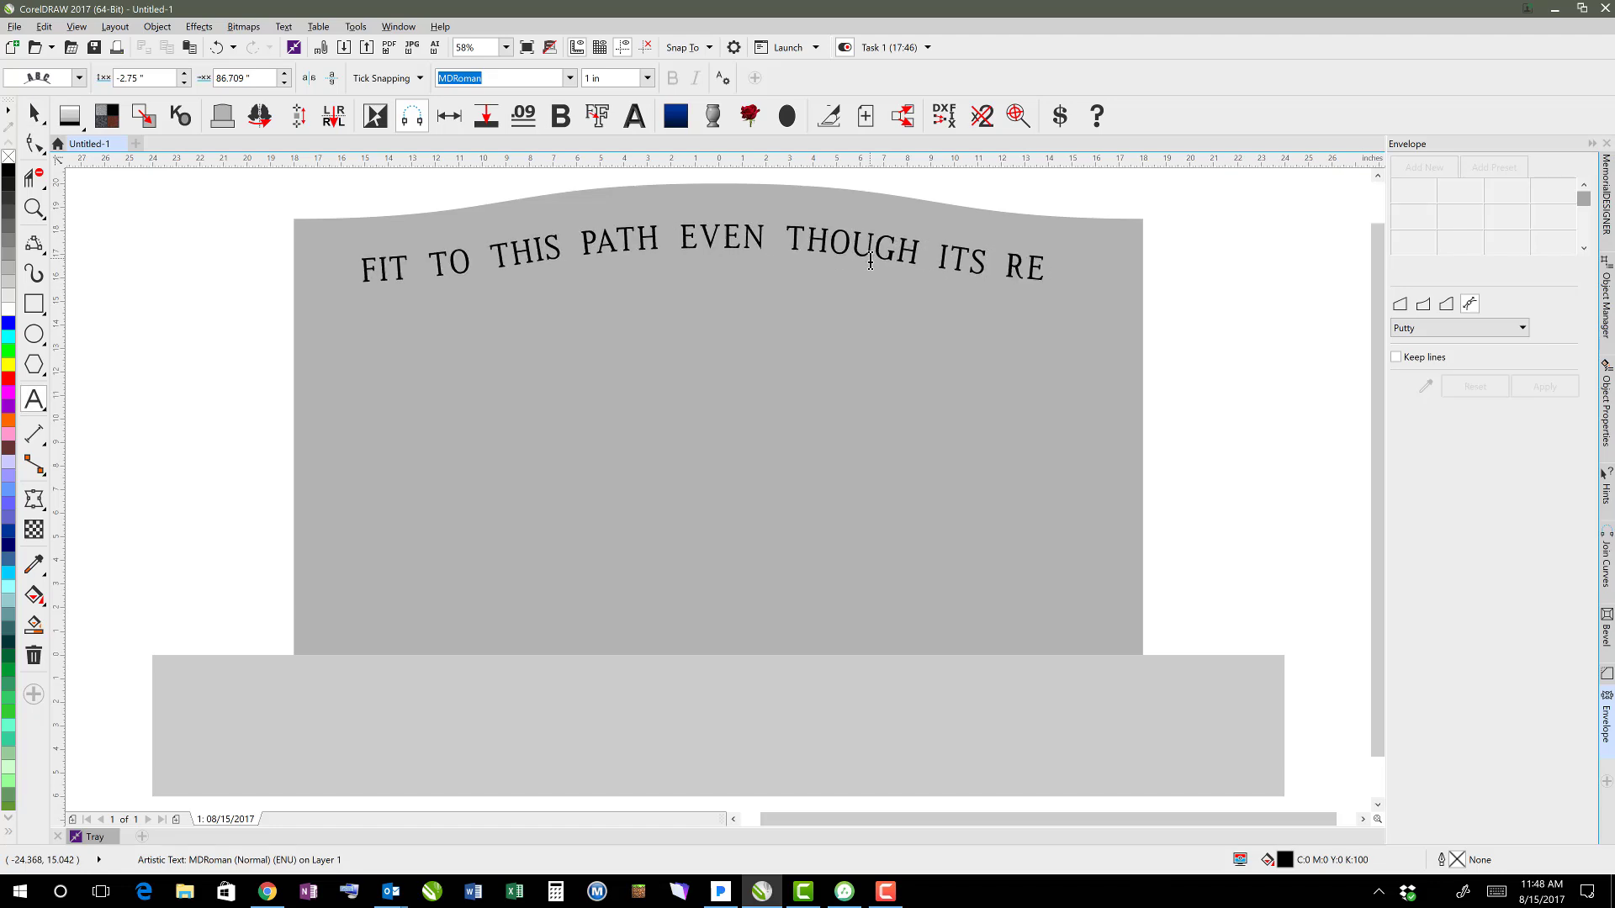
text(ALLY LONG)
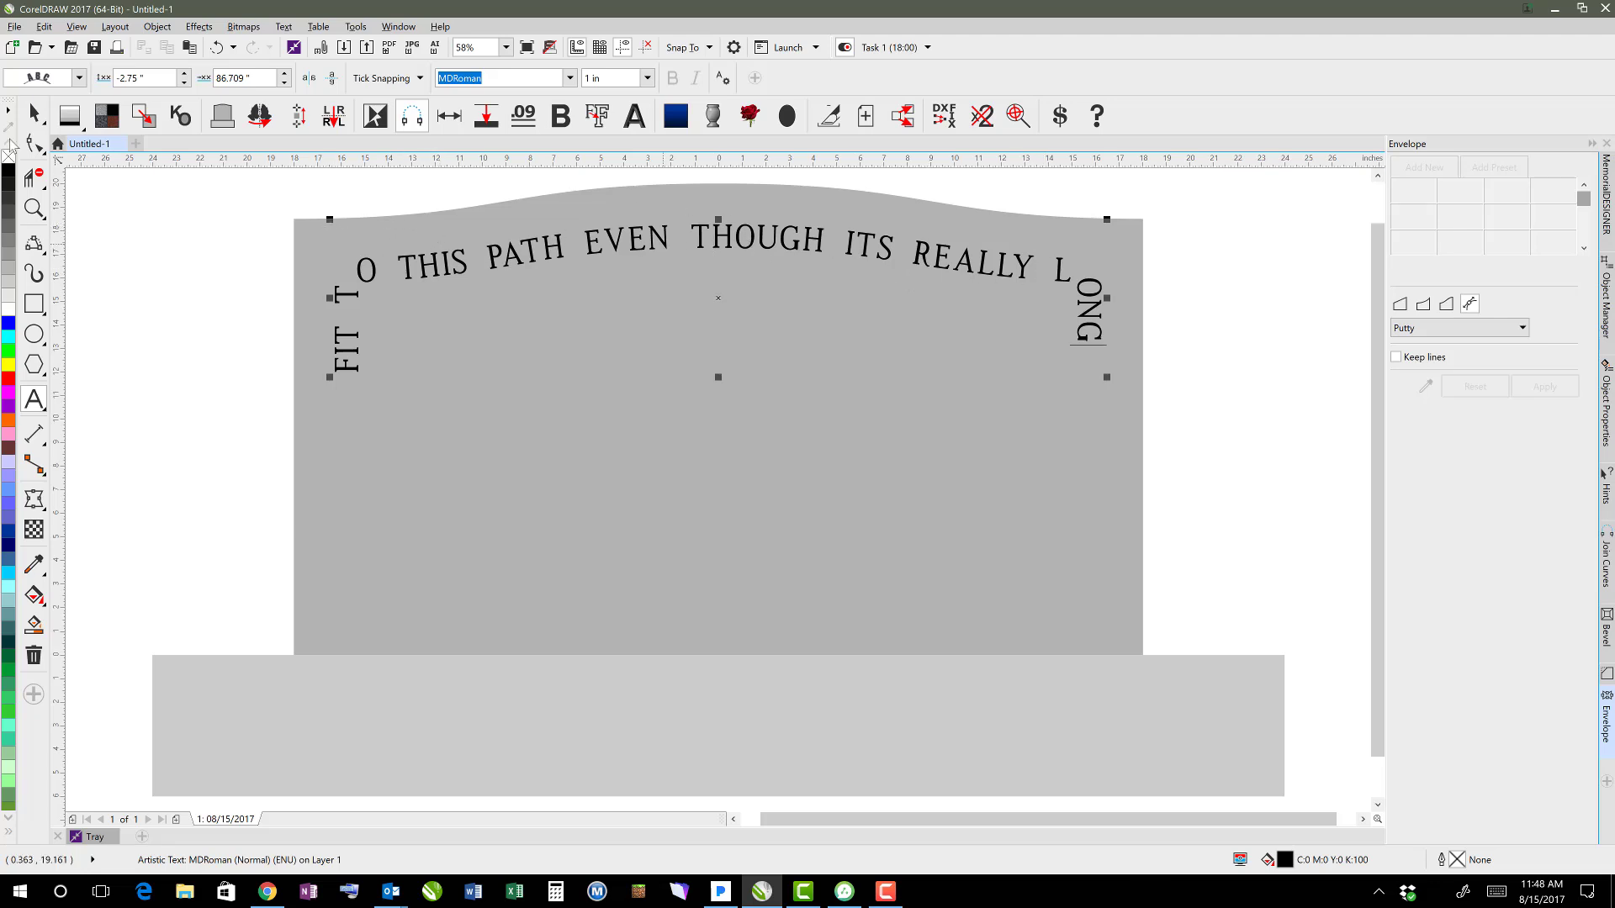
click(34, 115)
double_click(534, 249)
key(ctrl+space)
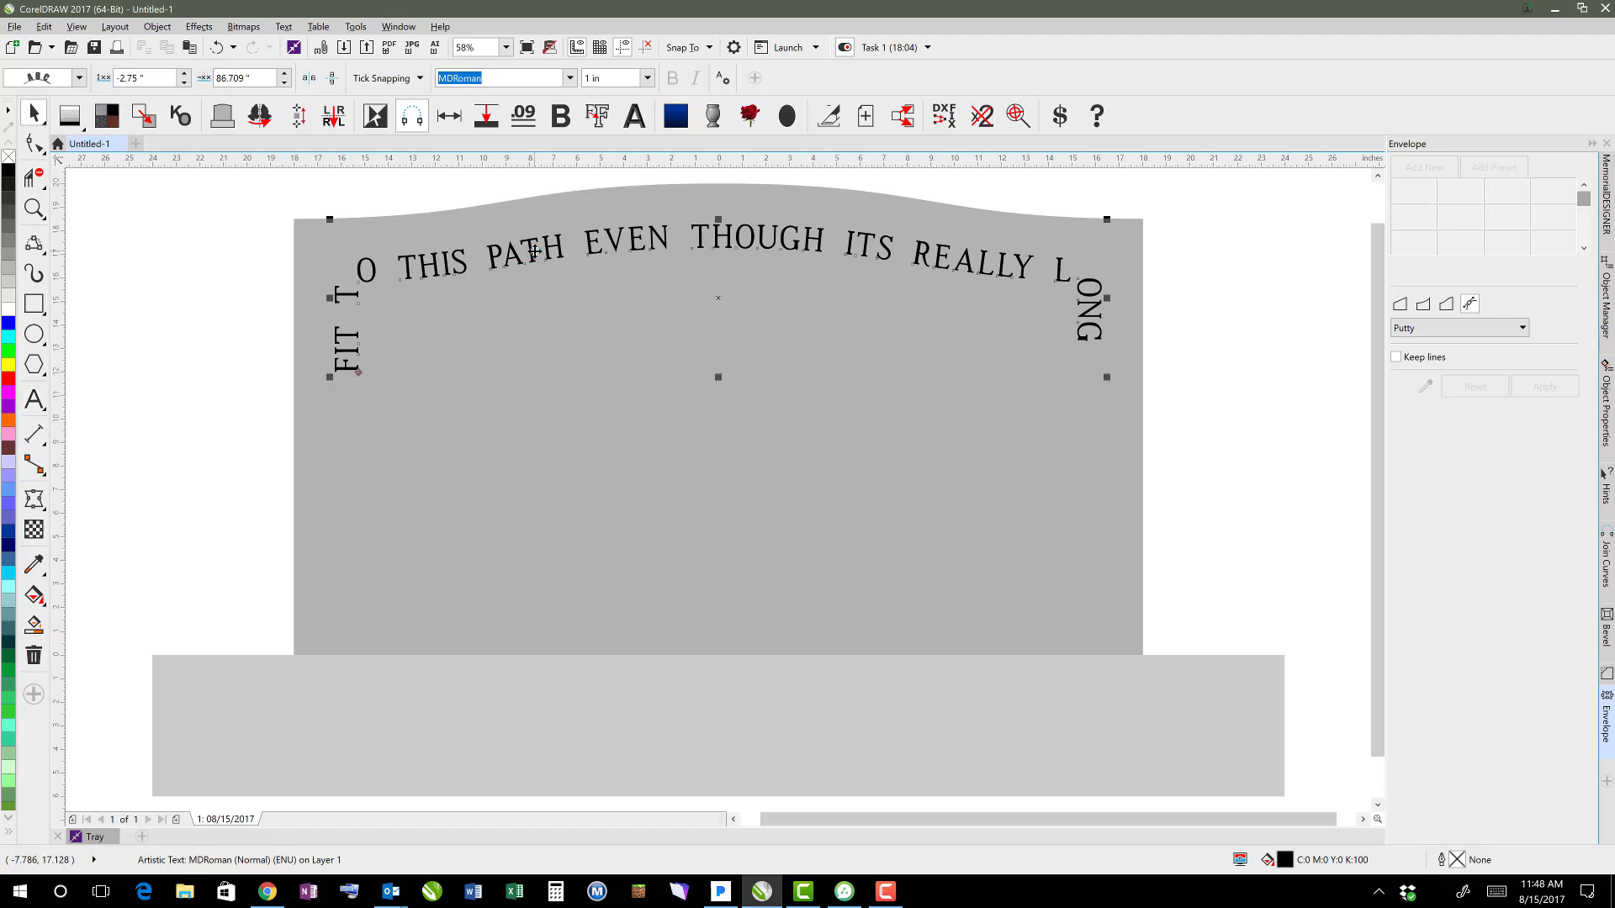
key(Delete)
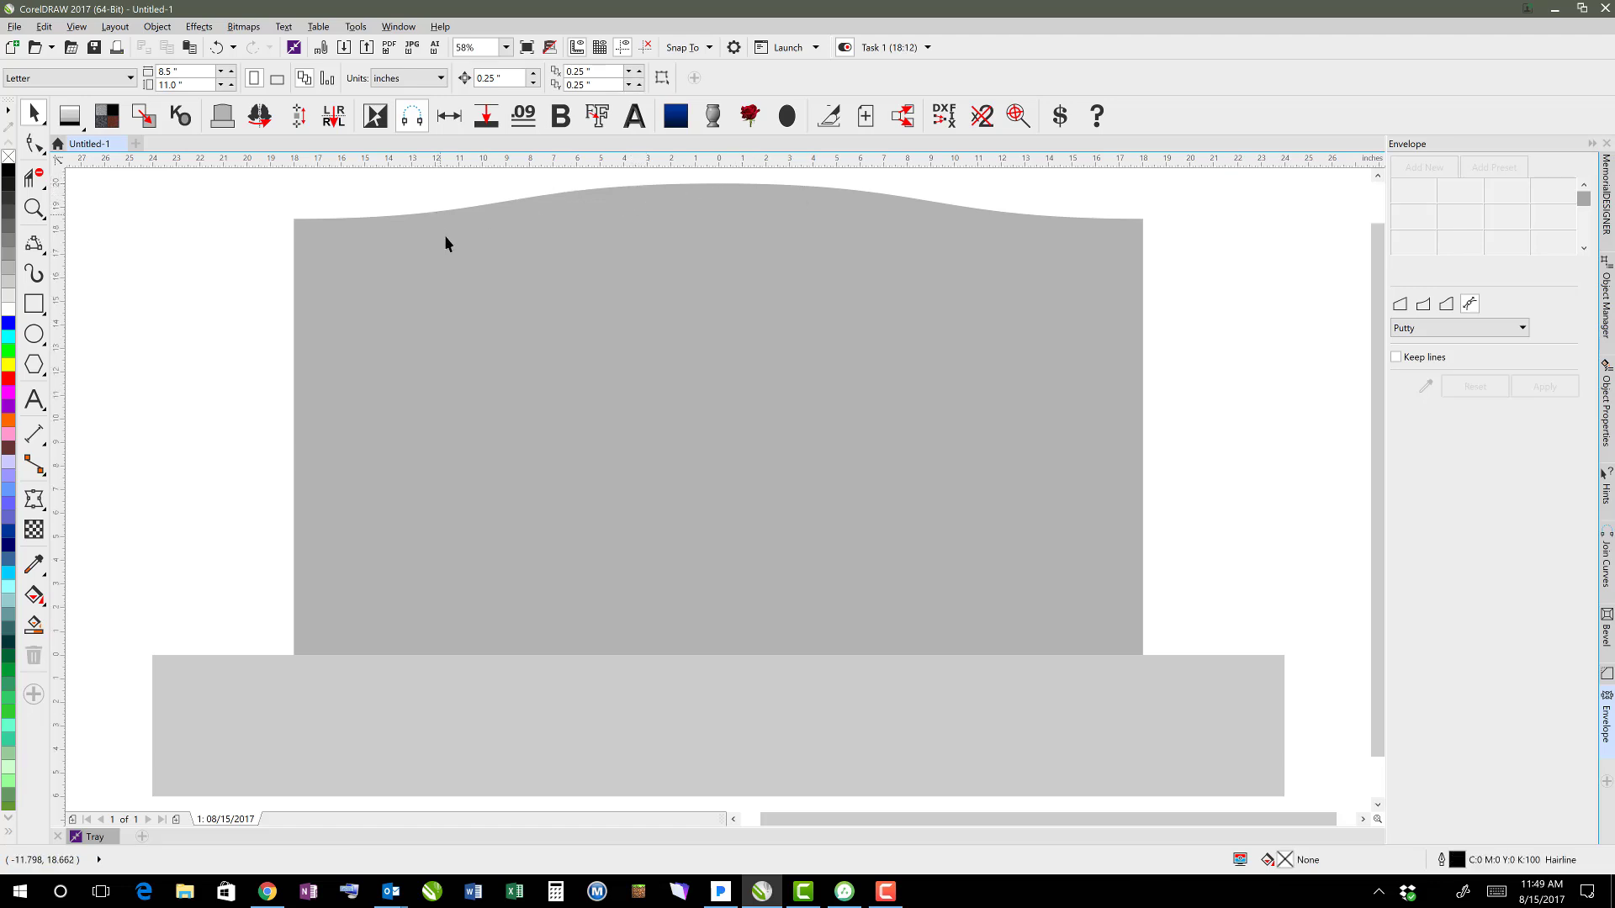
Step: Delete the headstone tablet and the wavy lower IN LOVING MEMORY copy, keeping the arched title and grey base
click(463, 269)
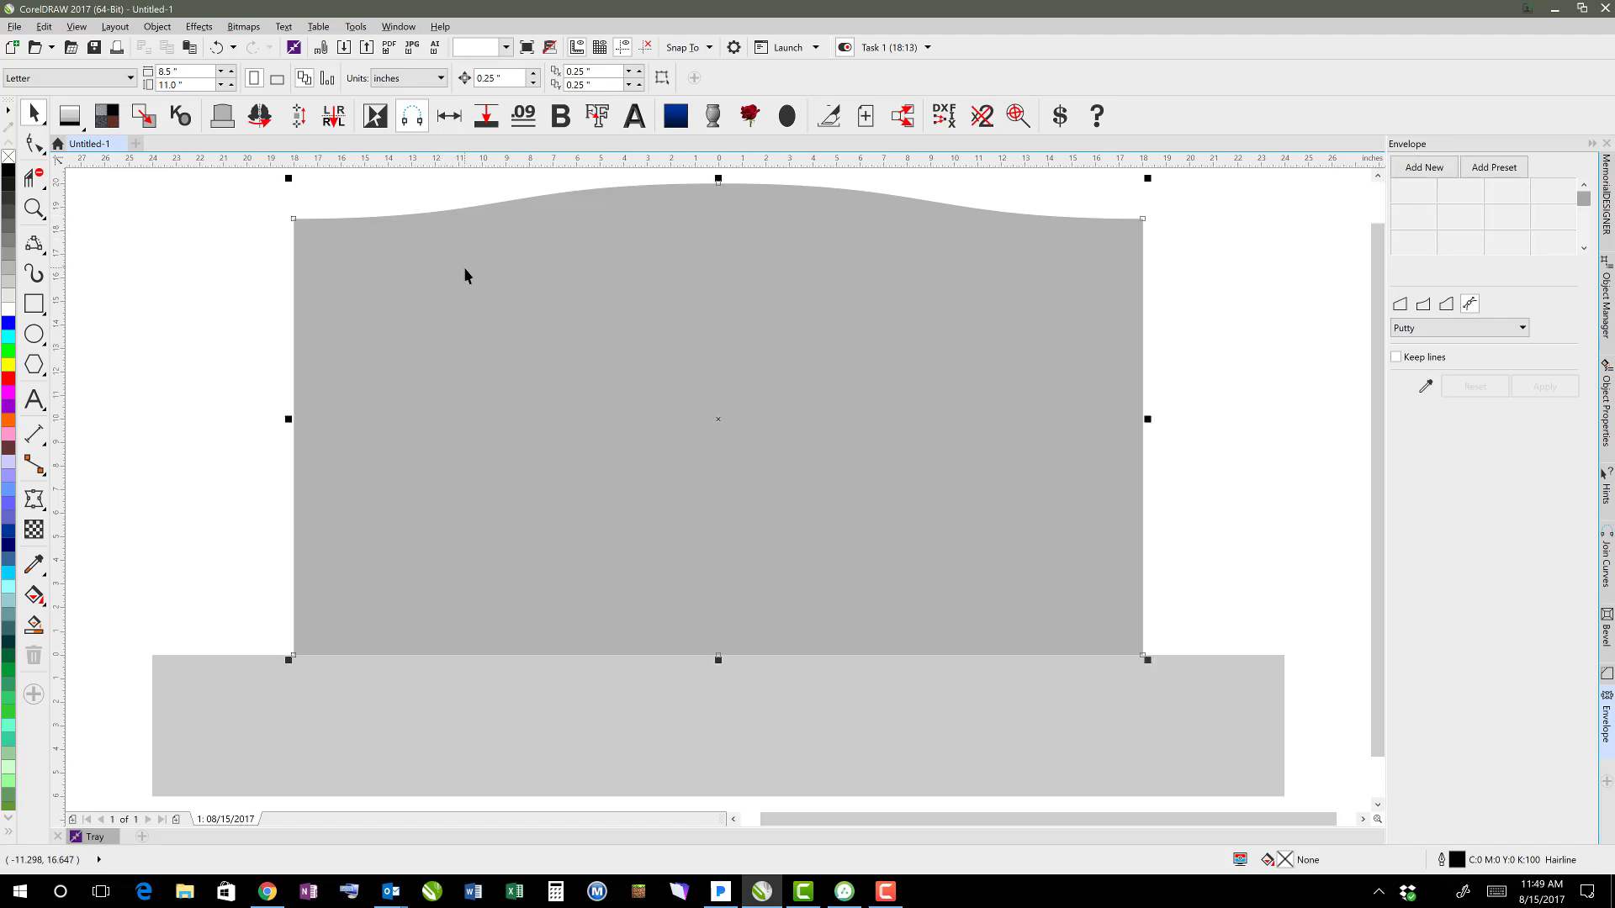
key(Delete)
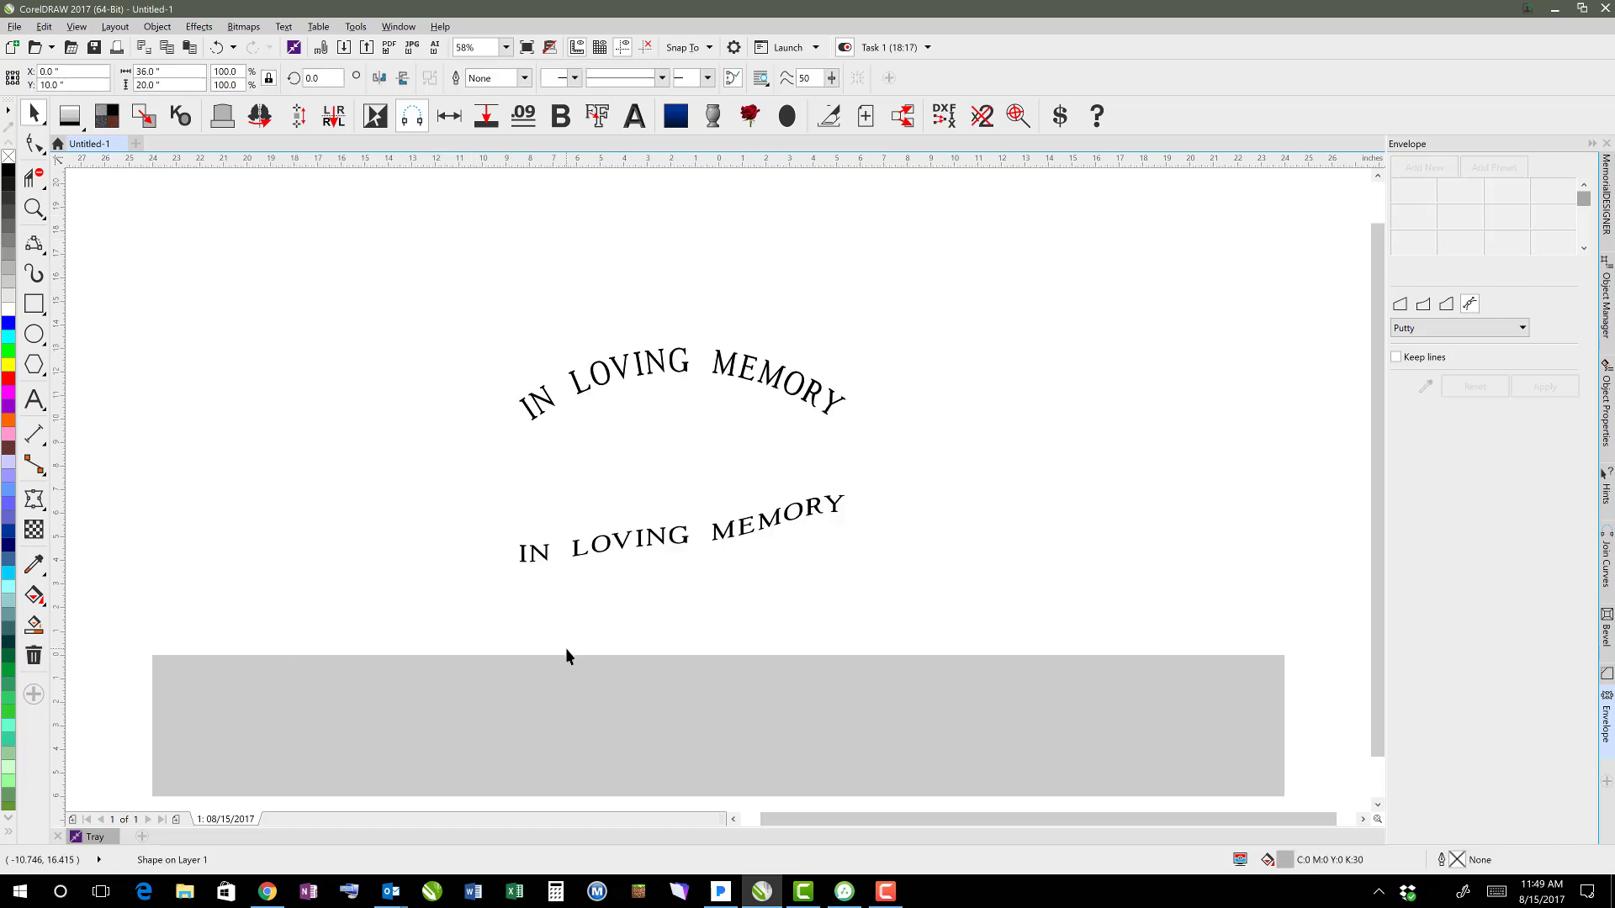
drag(459, 454, 1103, 658)
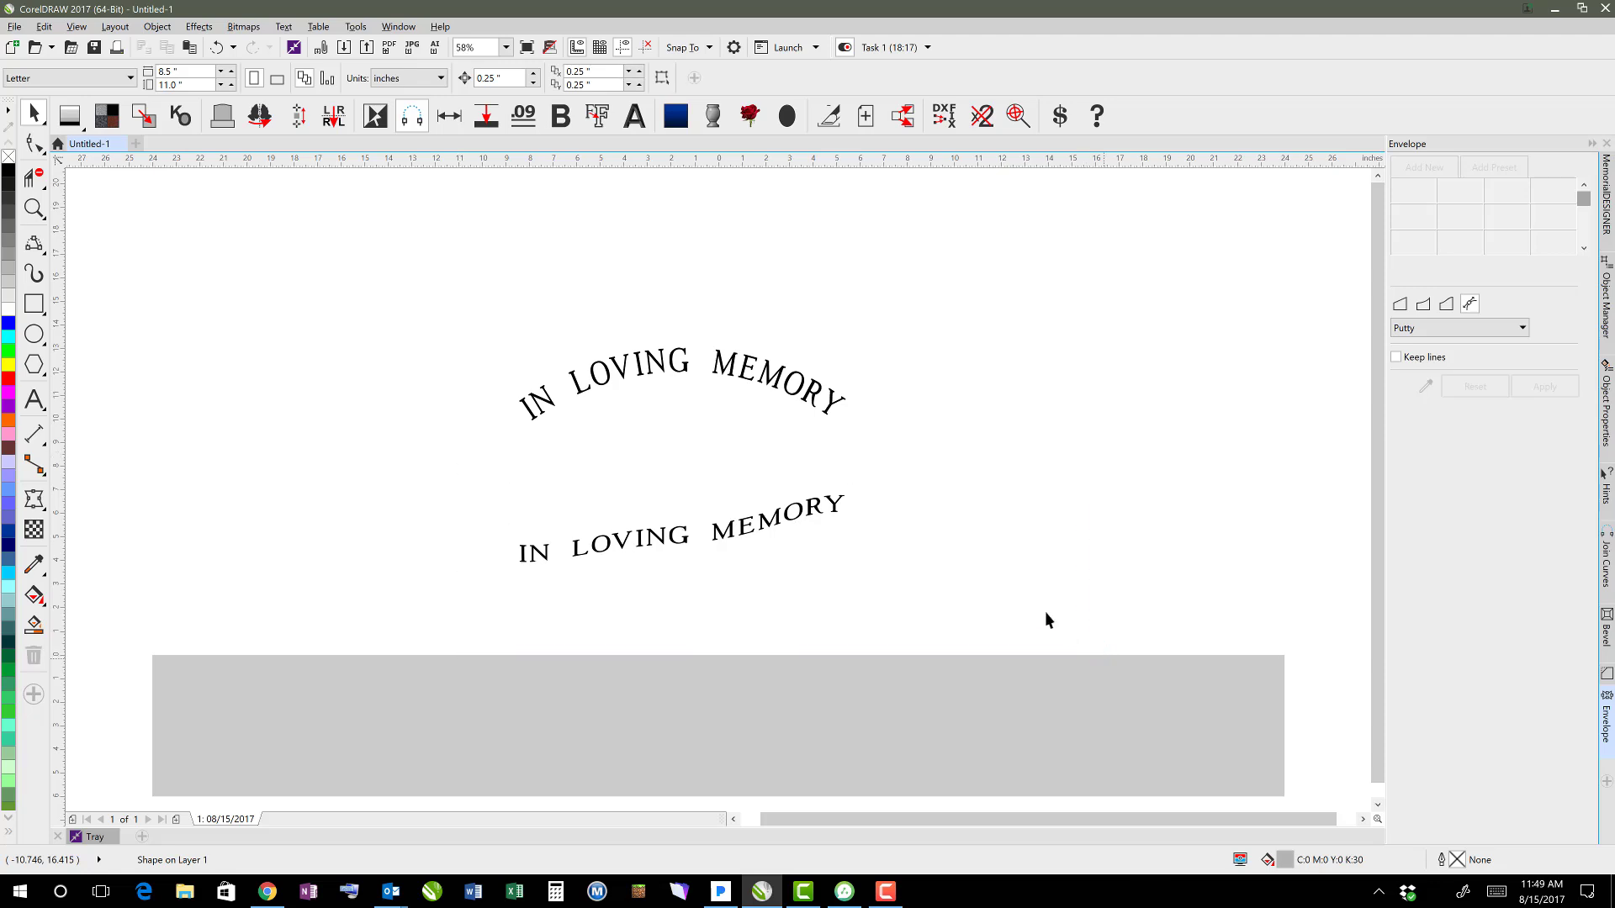
key(Delete)
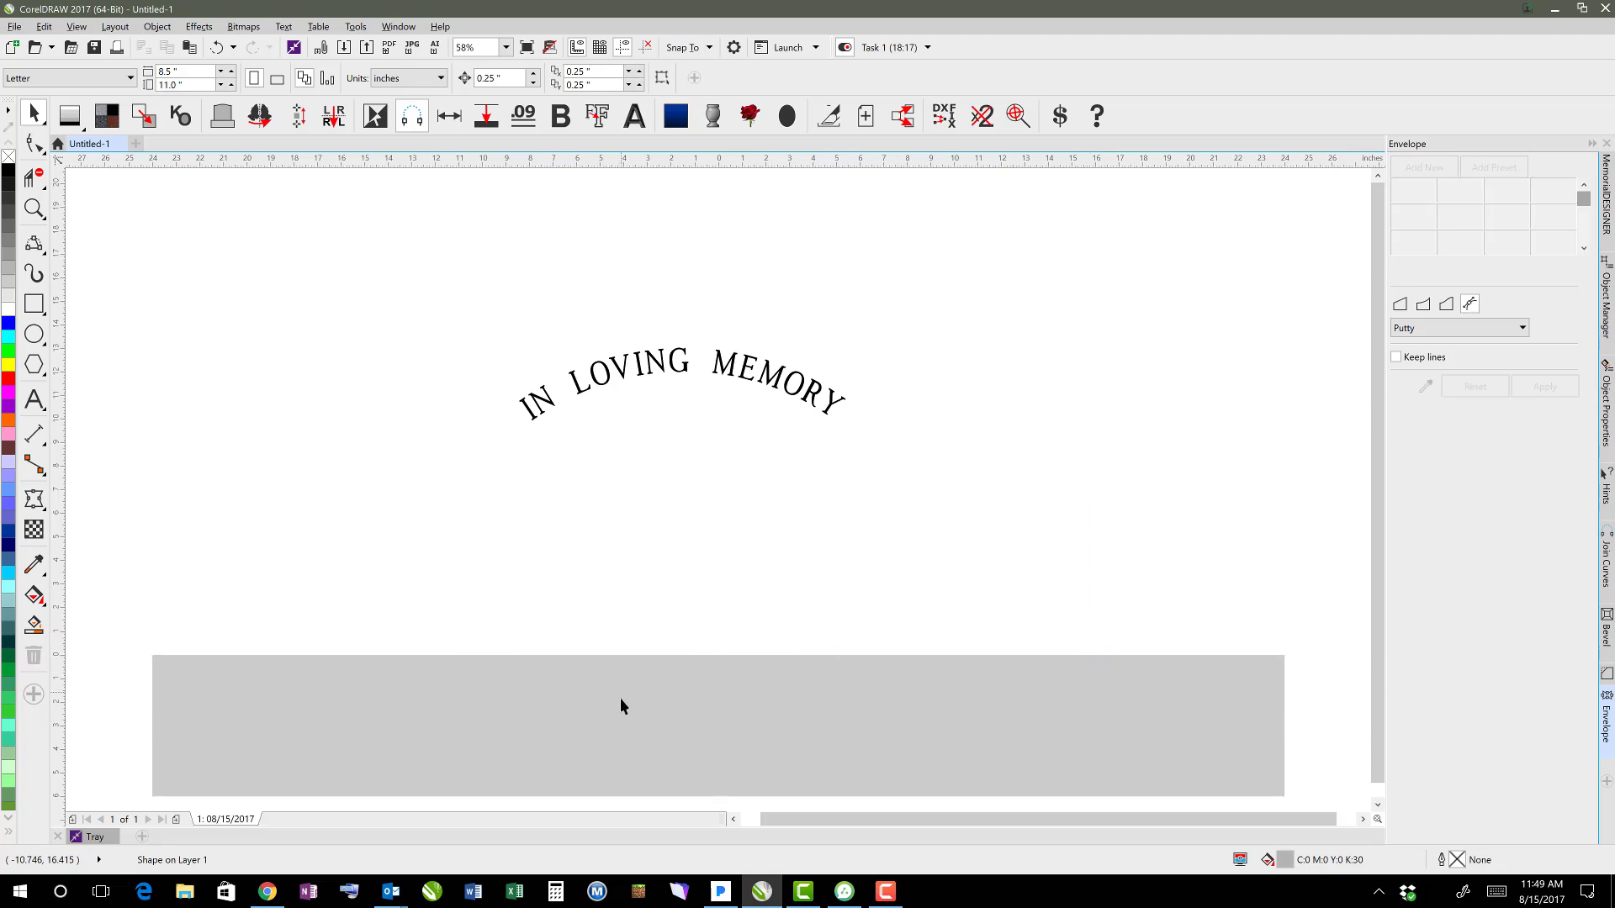